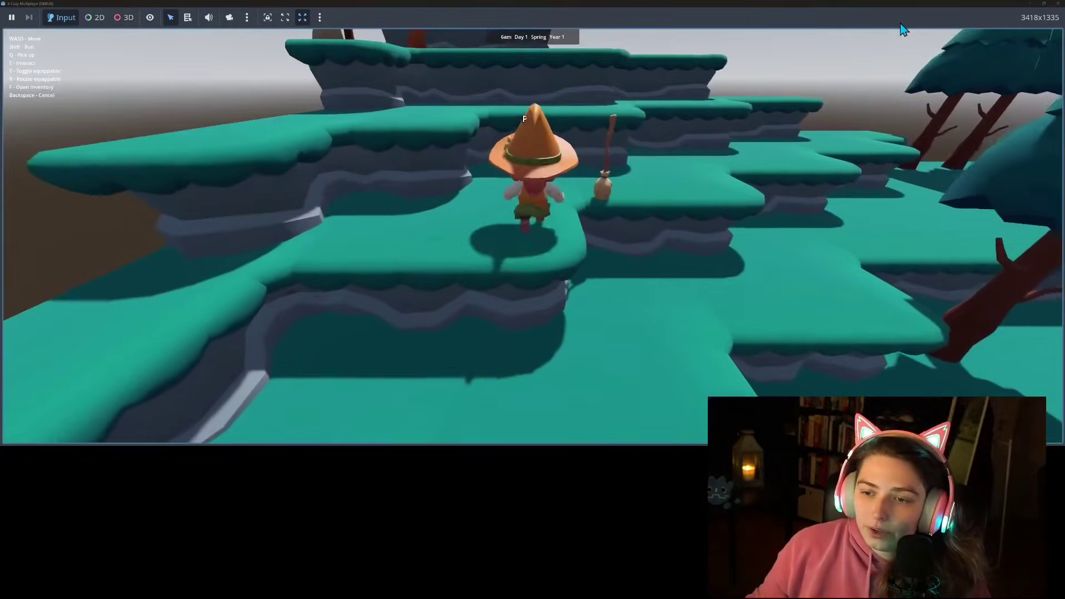
Walk the witch character around the stepped cliff ledges in the running game to test the terrain
key("w")
key("d")
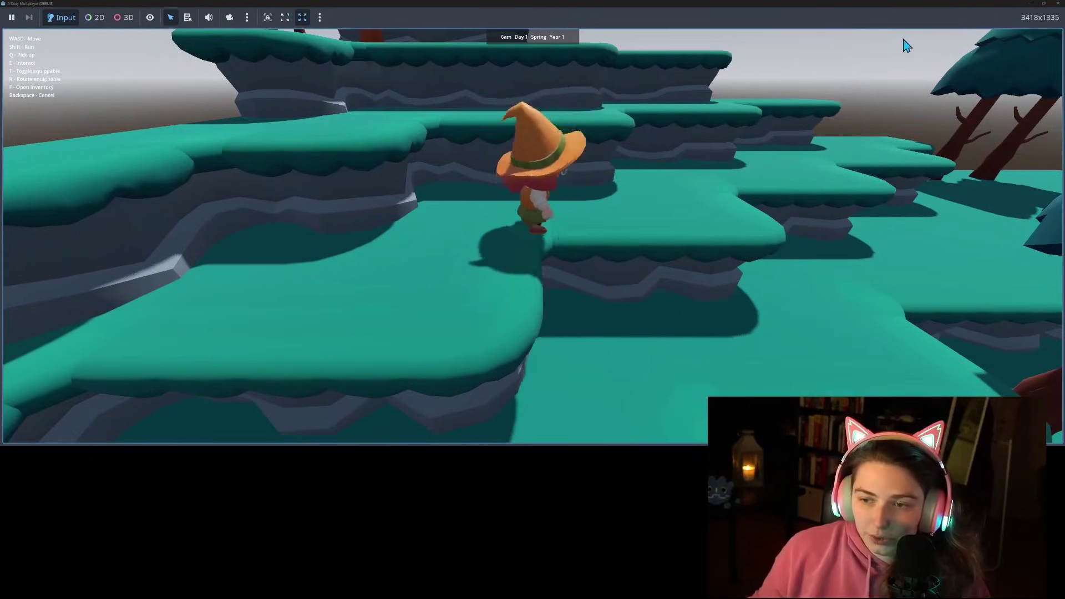
key("a")
key("s")
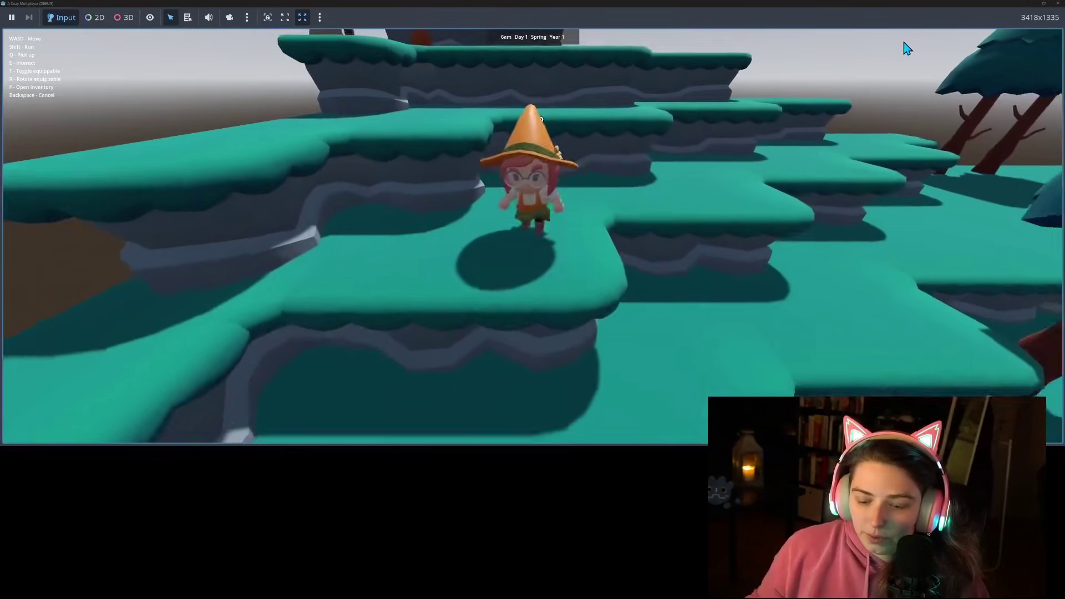
key("s")
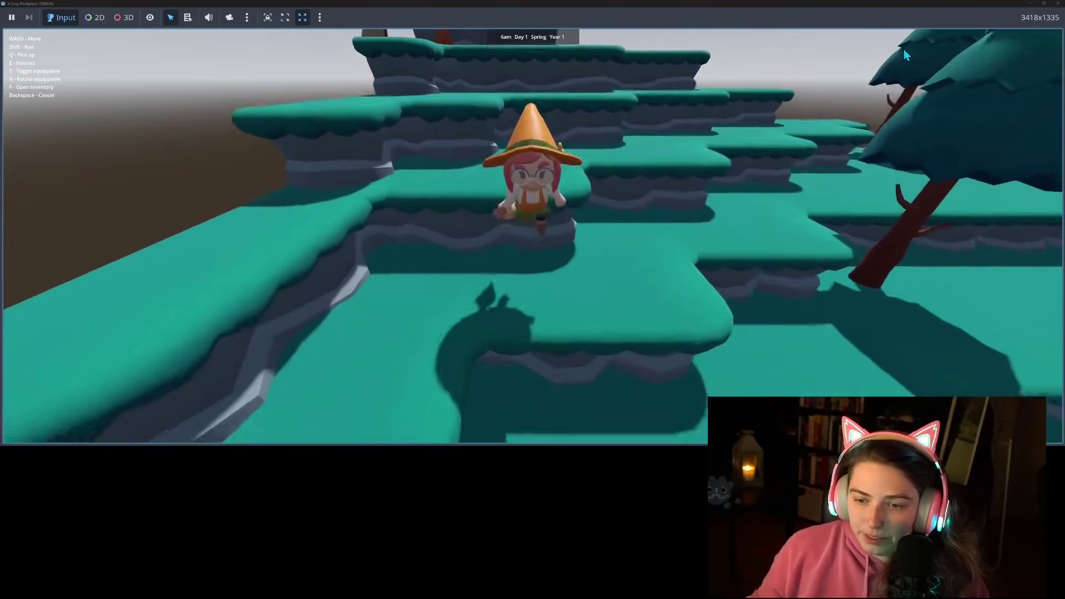
key("d")
key("a")
key("a")
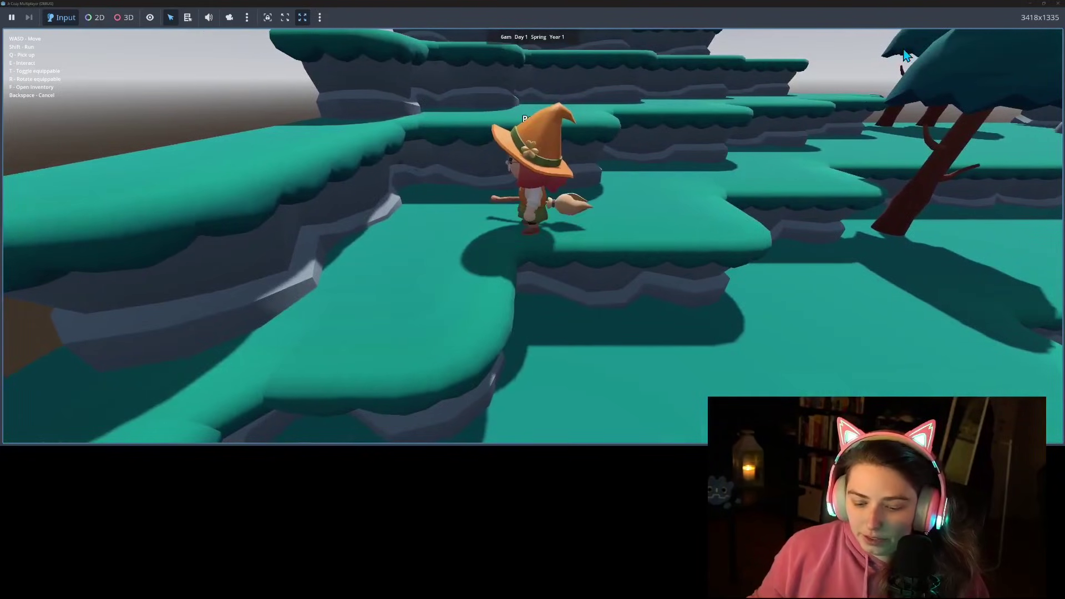
Guide the witch character off the ledges and into the flat, open grassy clearing
key("d")
key("a")
key("s")
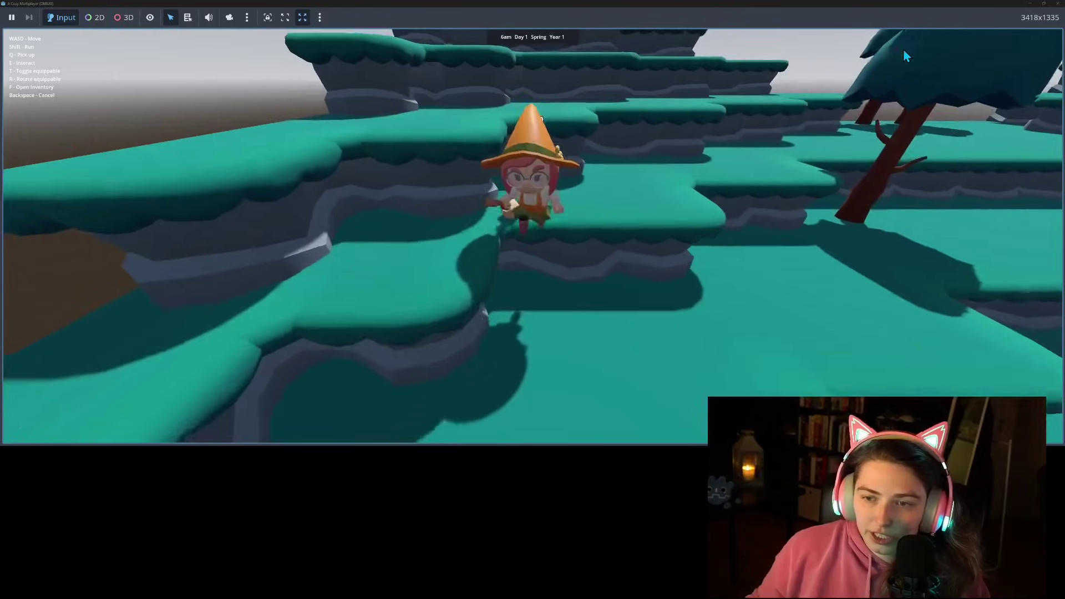
key("d")
key("s")
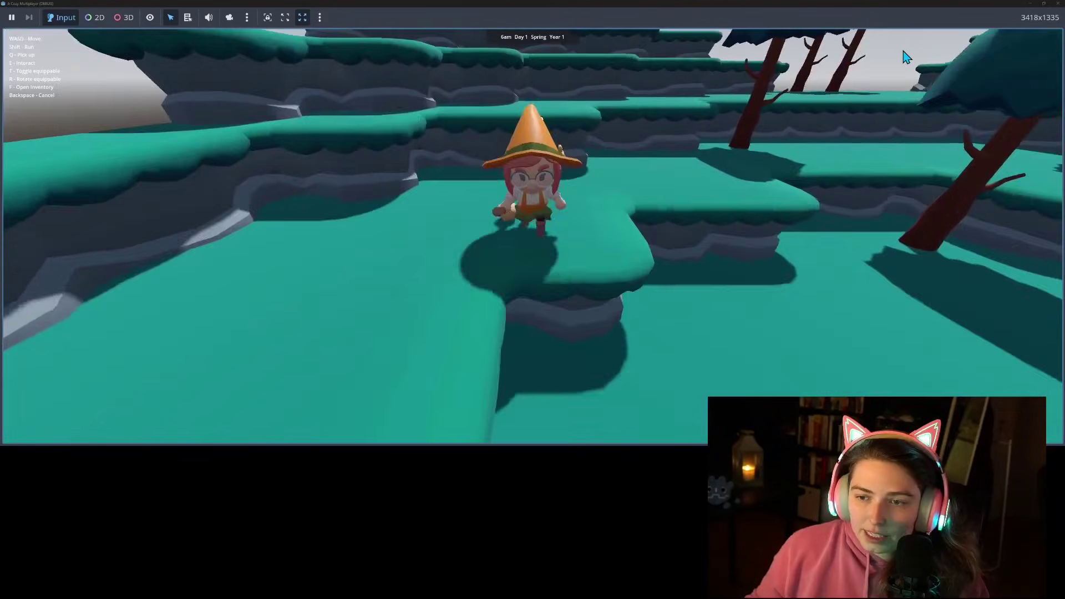
key("d")
key("w")
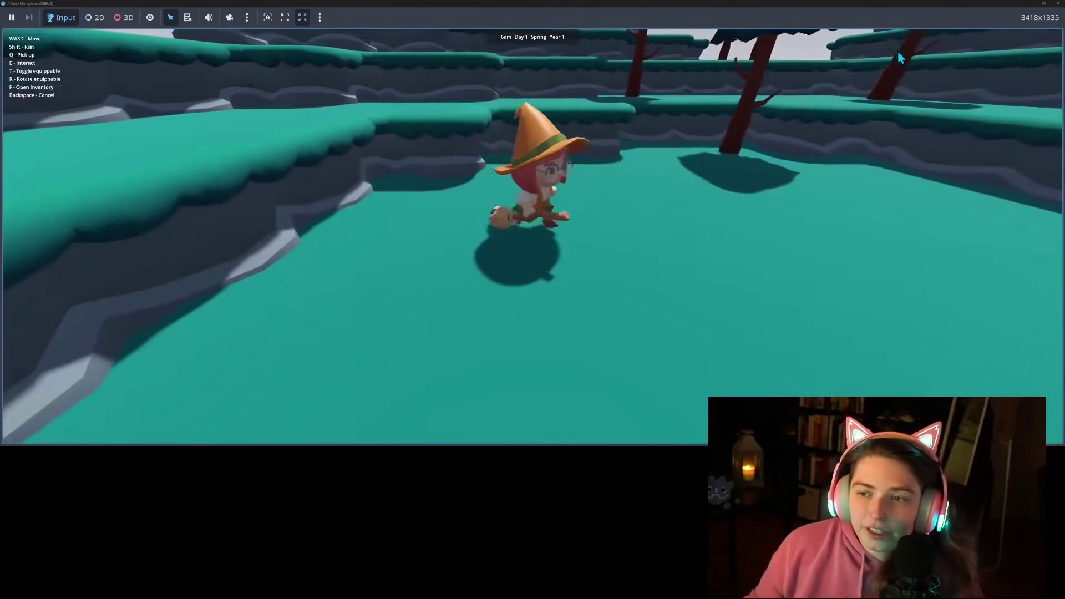
key("d")
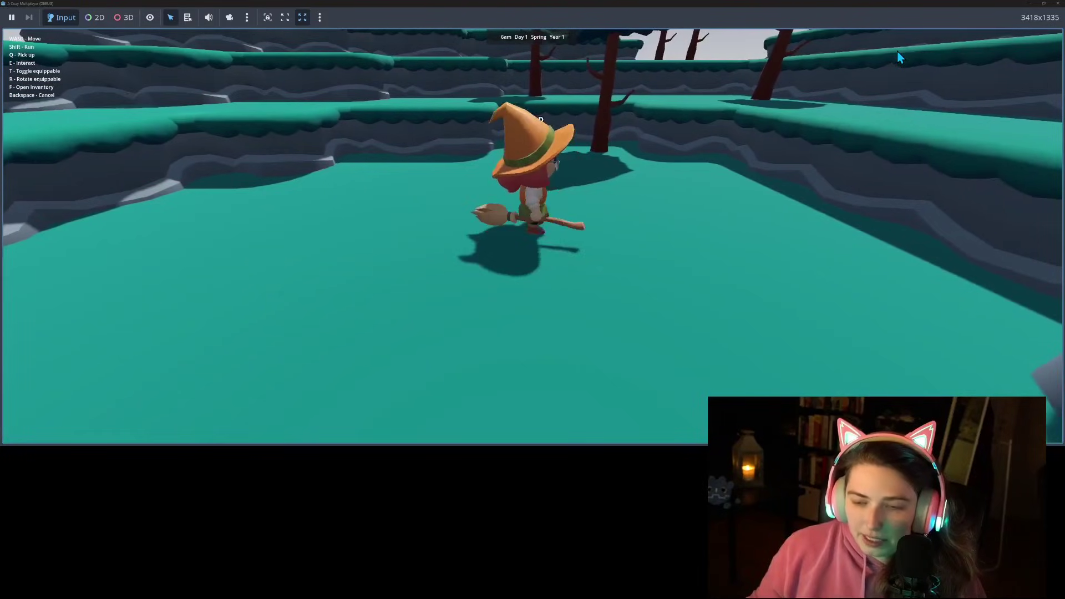
Raise separate single-tile hill blocks in the clearing with the character's broom
key("e")
key("a")
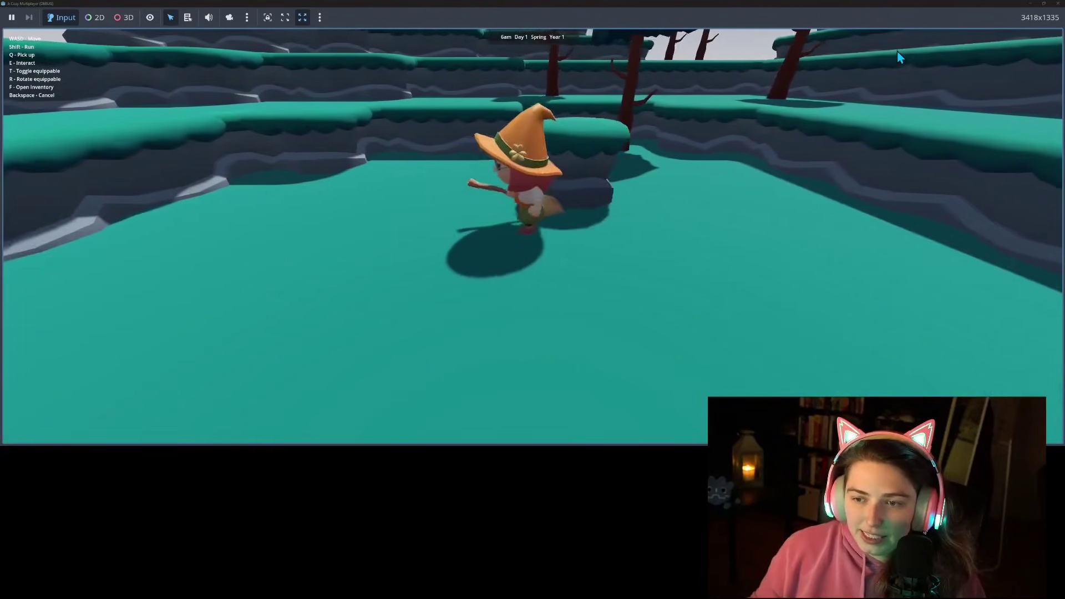
key("d")
key("a")
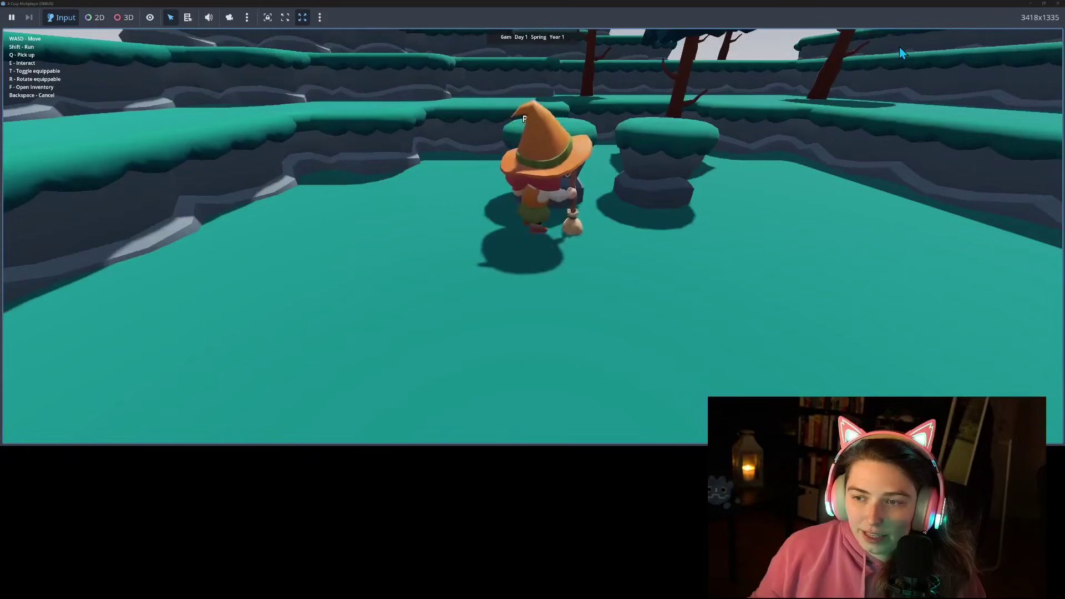
key("s")
key("d")
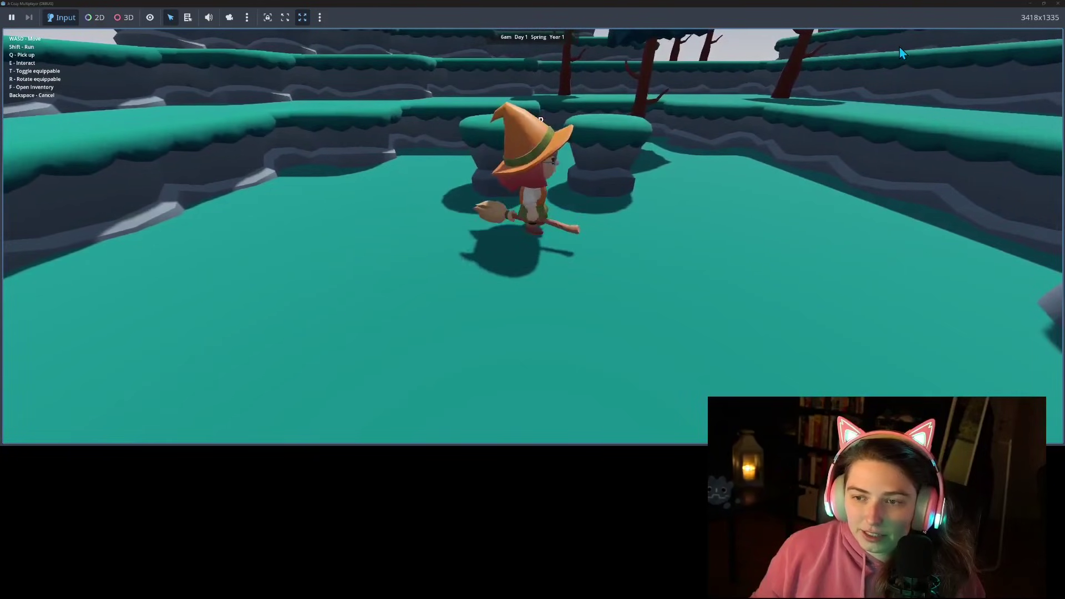
key("a")
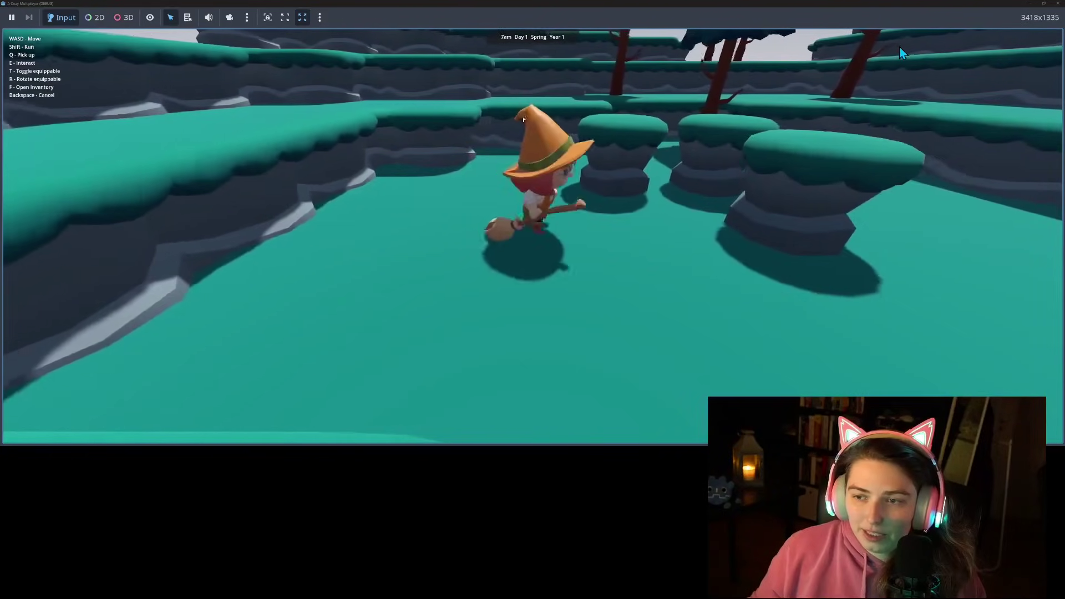
Raise more hill blocks around the clearing, joining some to neighbouring blocks and leaving another free-standing
key("e")
key("d")
key("s")
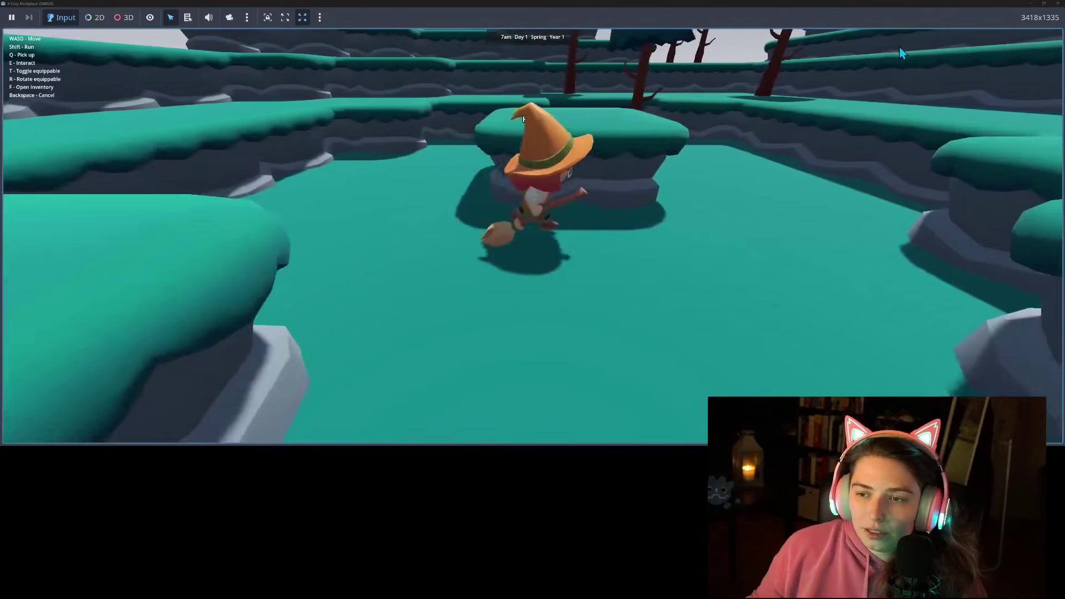
key("d")
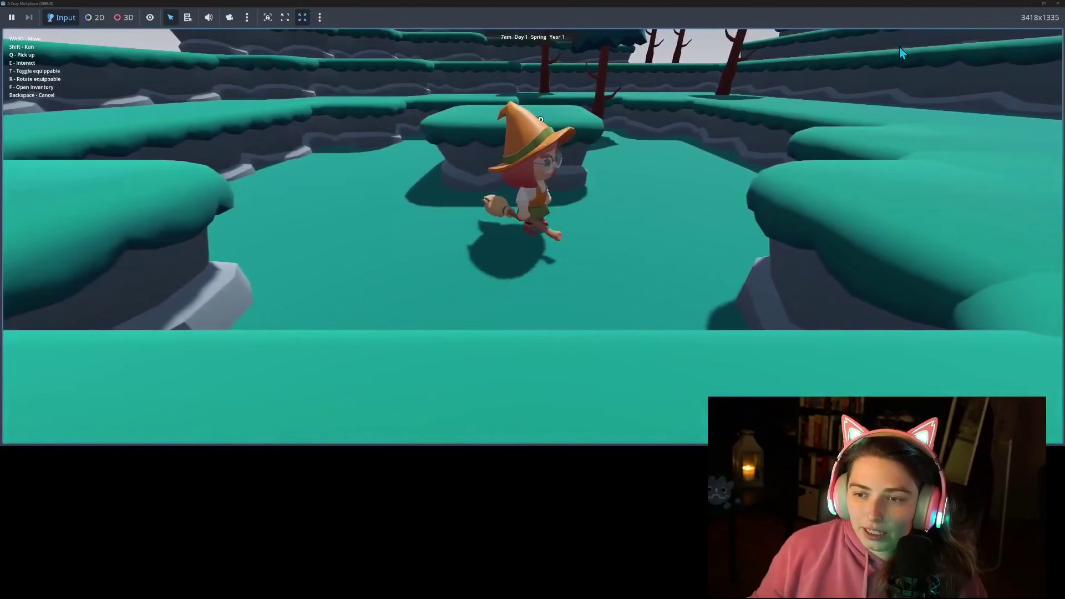
key("a")
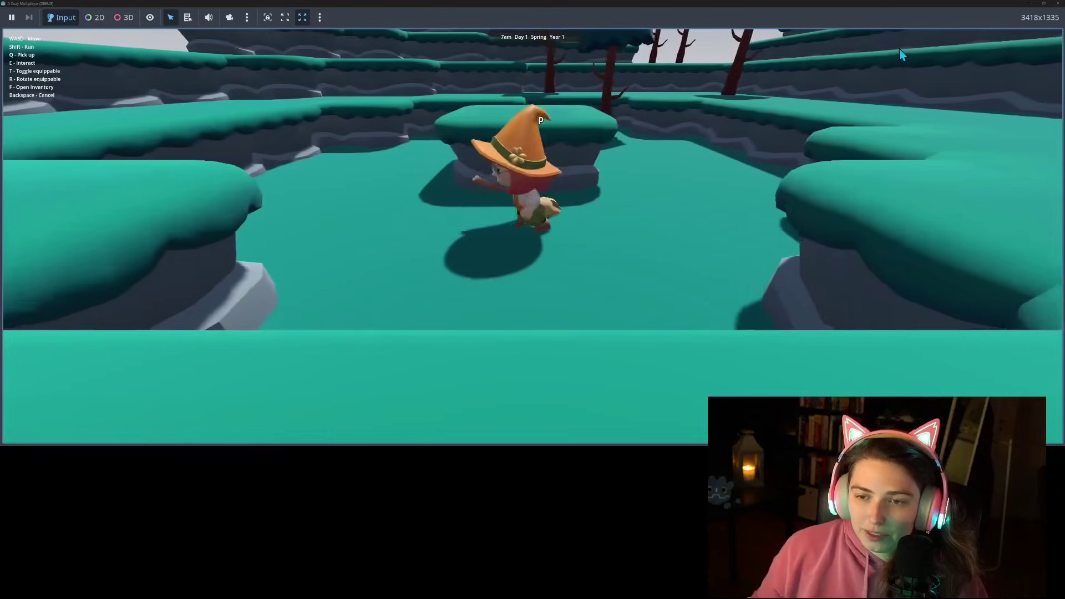
key("e")
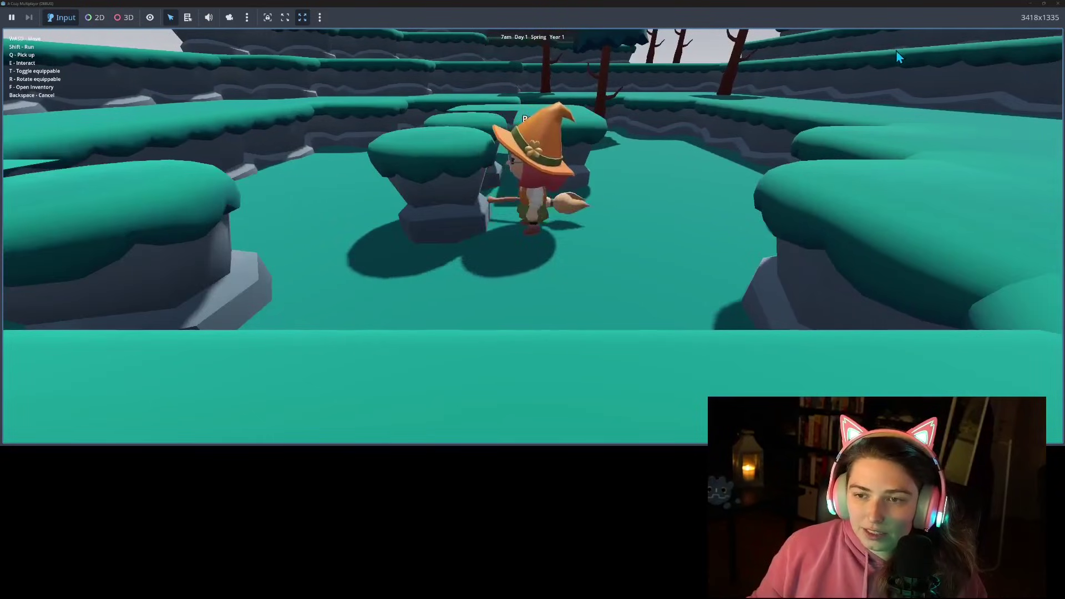
key("d")
key("a")
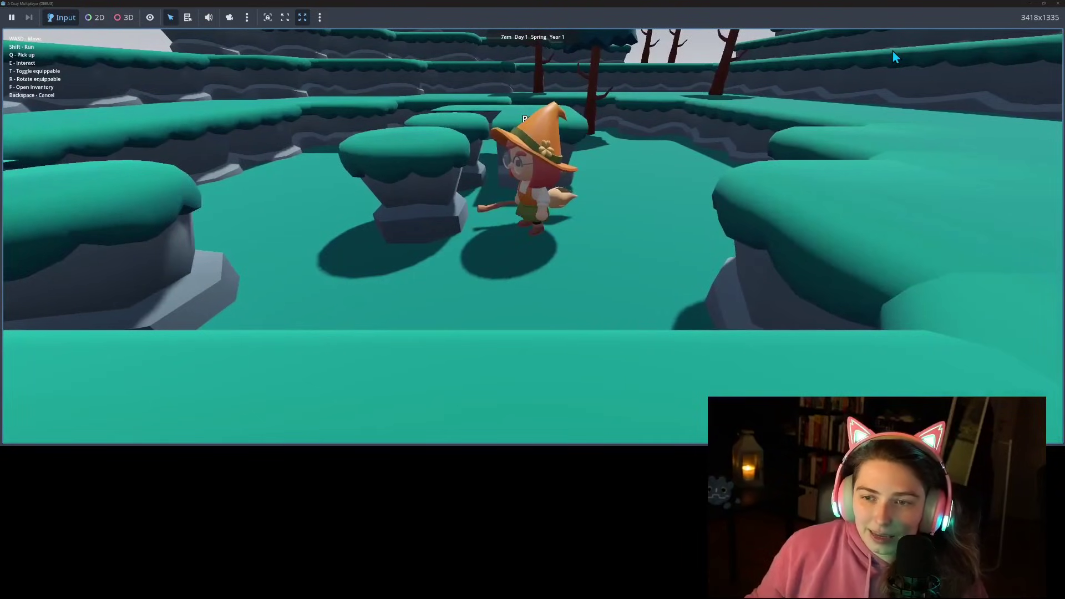
Move the character over the raised hill blocks to inspect the single-tile pillars from above
key("w")
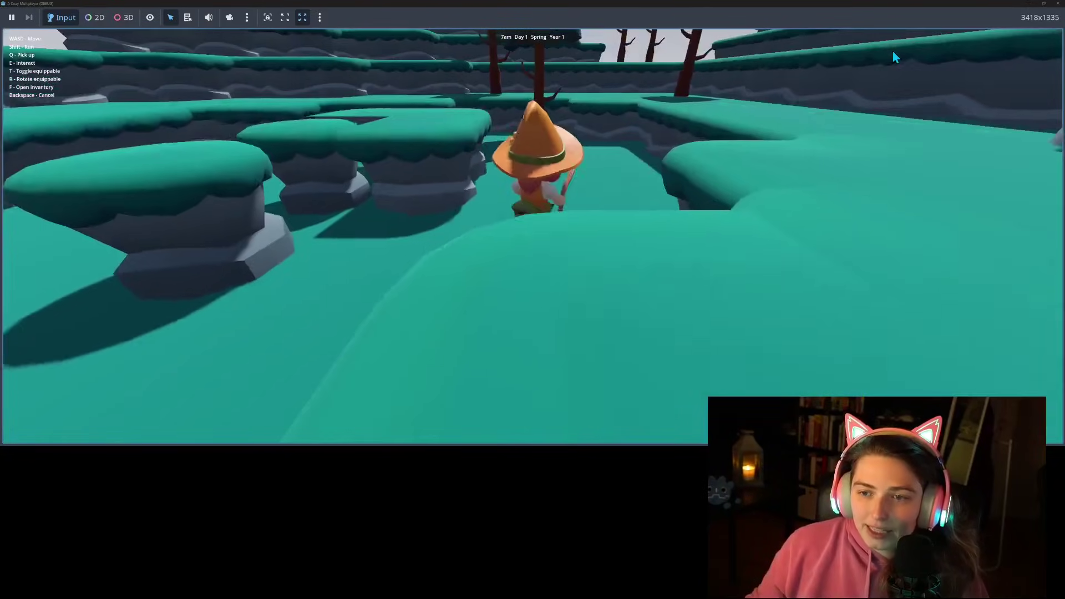
key("w")
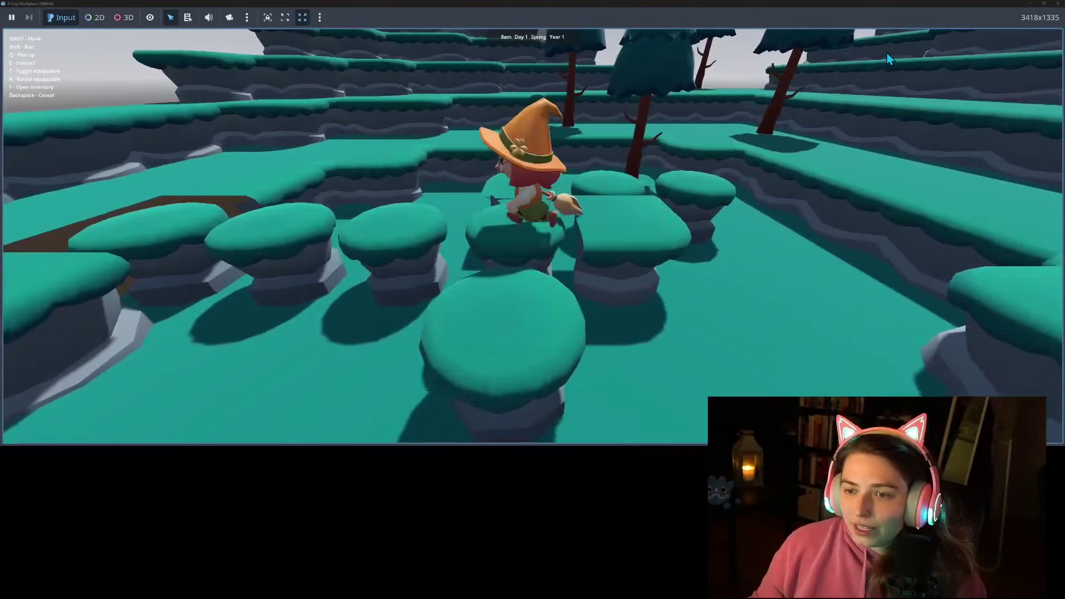
key("s")
key("a")
key("d")
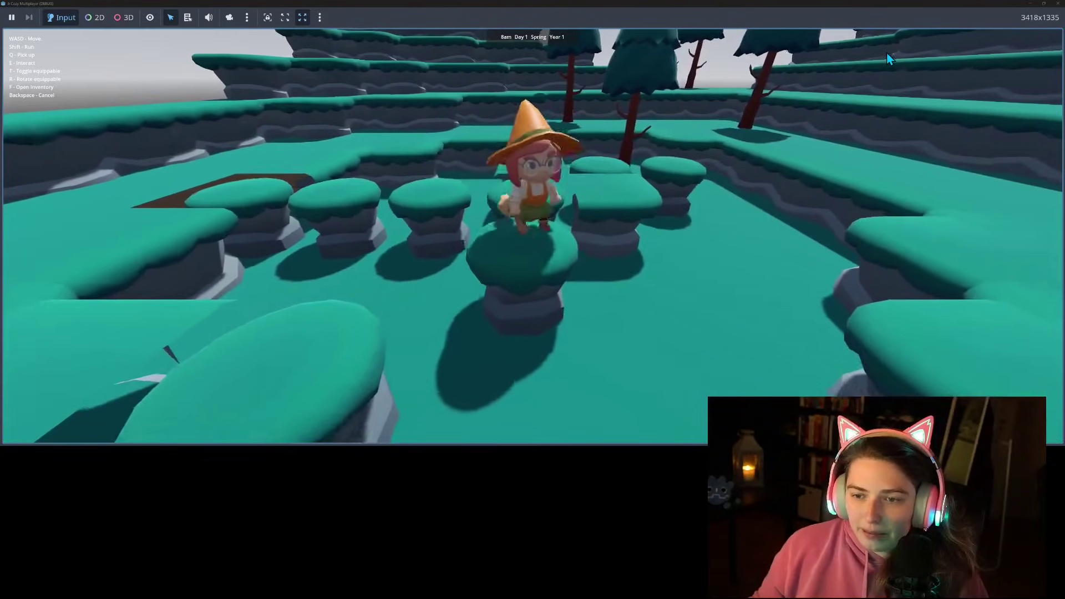
key("a")
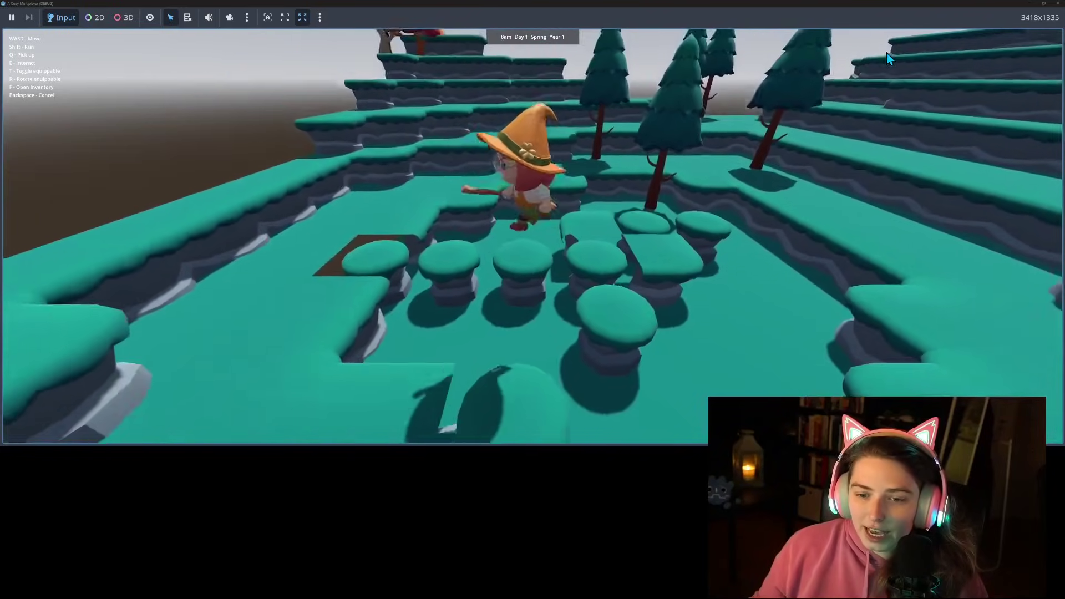
Walk the character back across the higher terraces to view the whole modified terrain
key("s")
key("a")
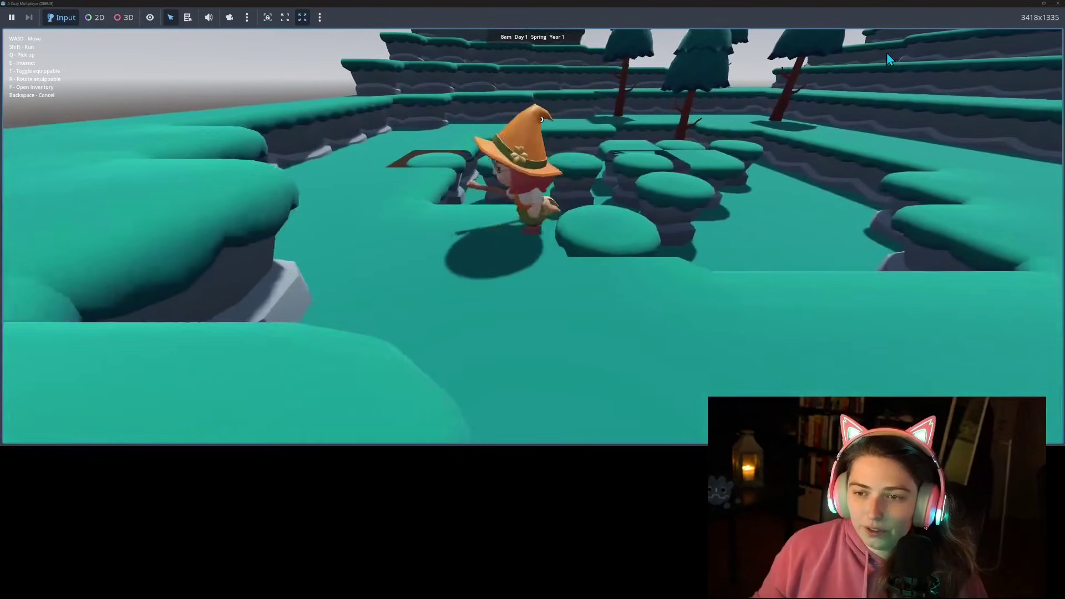
key("s")
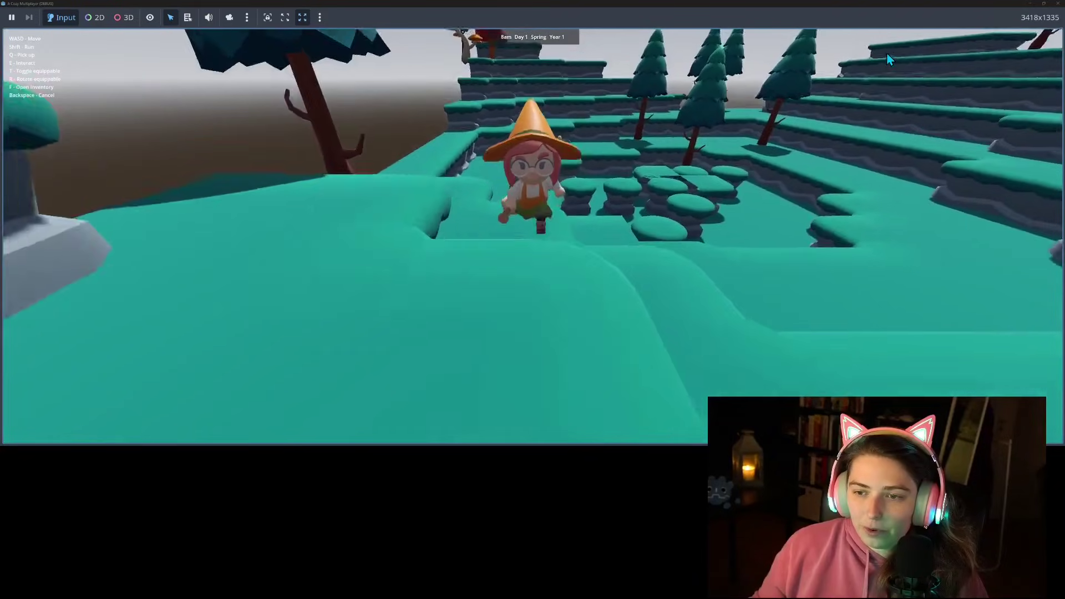
key("s")
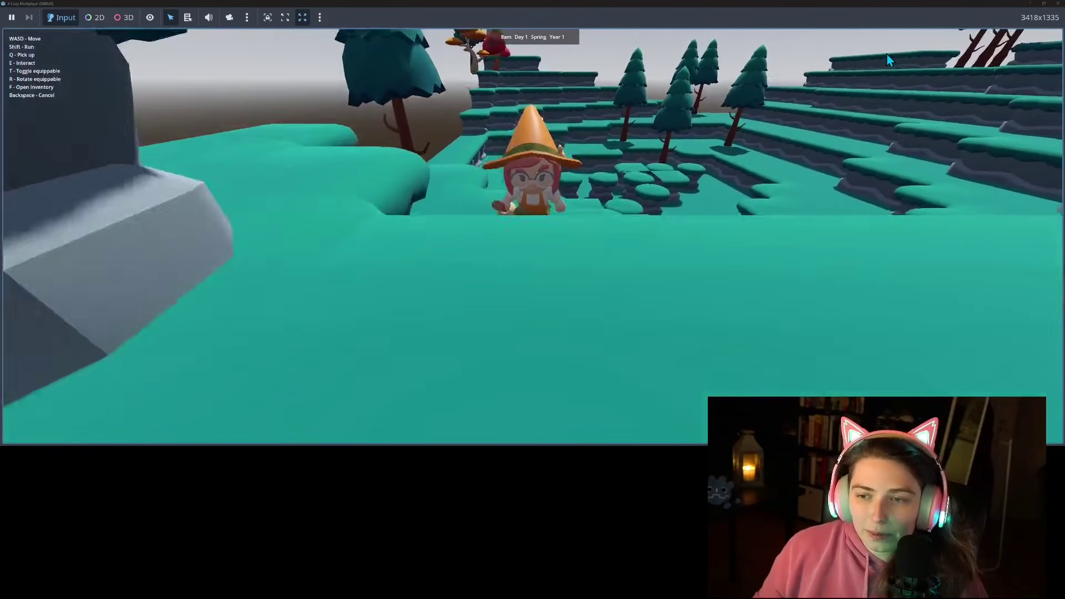
key("s")
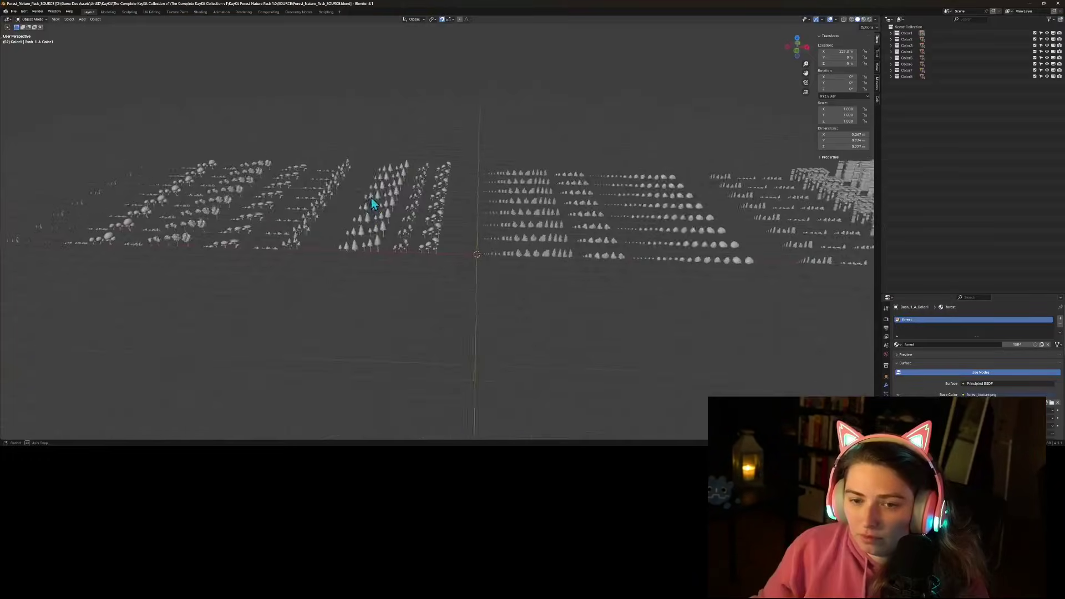
In Blender, add the remaining corner hilltop tiles to the selection and duplicate the selected tiles -15 m along Y
middle_click_drag(371, 197, 604, 282)
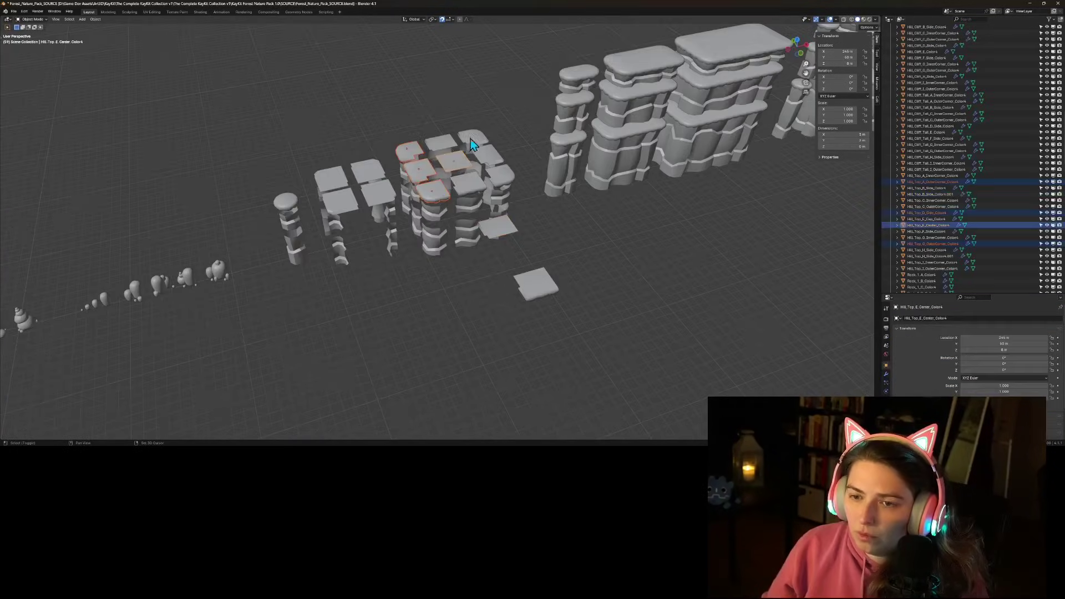
left_click(472, 140, "shift")
left_click(503, 177, "shift")
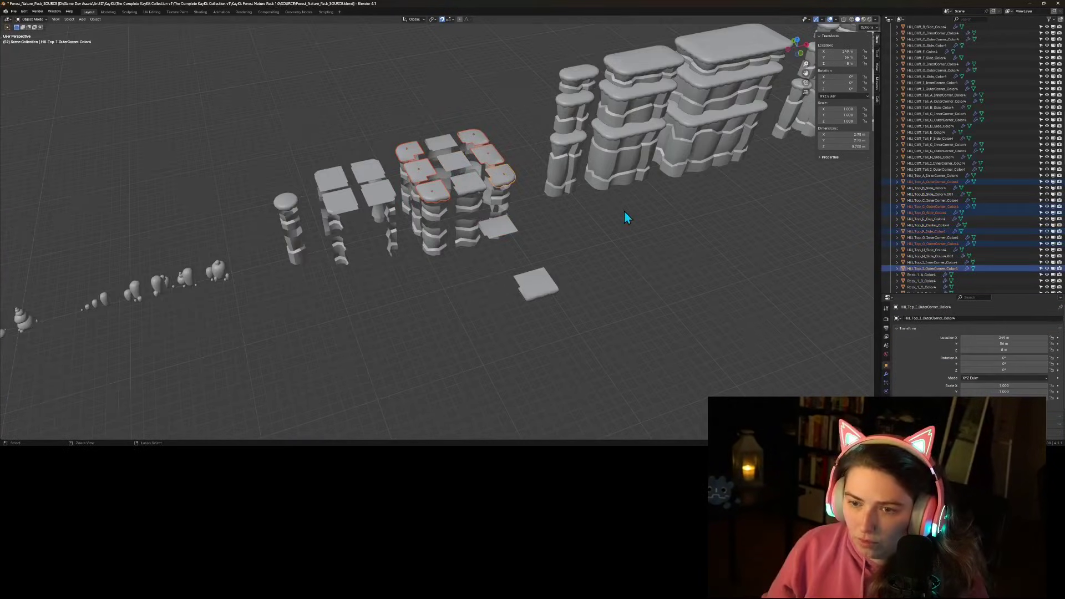
key("shift+d")
type("y-15")
key("Return")
scroll(626, 219, "up", 4)
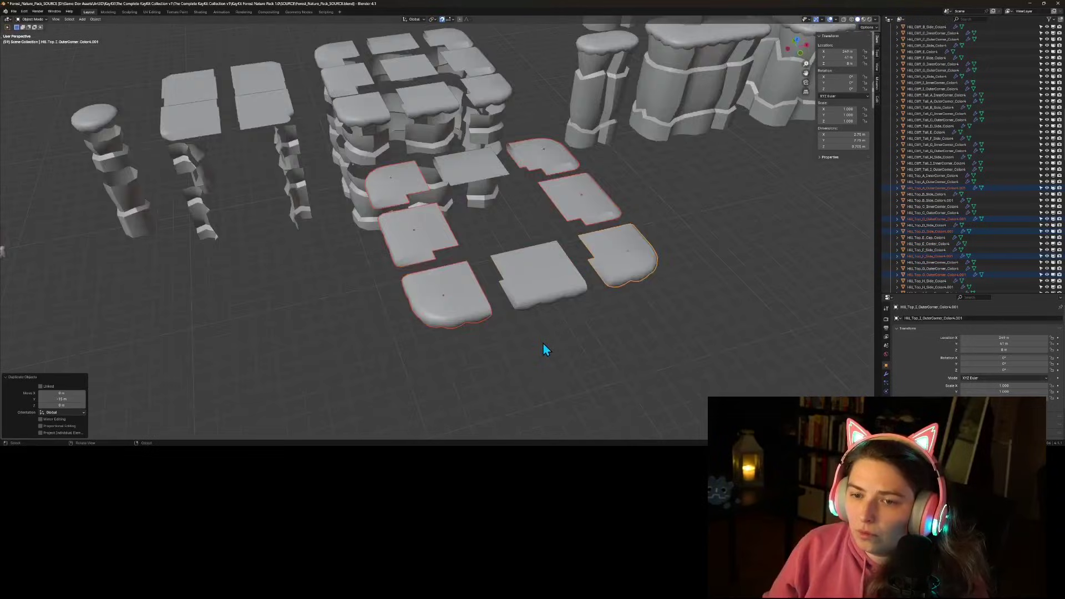
Move the side tile over its opposite counterpart and duplicate the far corner tile -7.4 m along X
key("g")
left_click(369, 168)
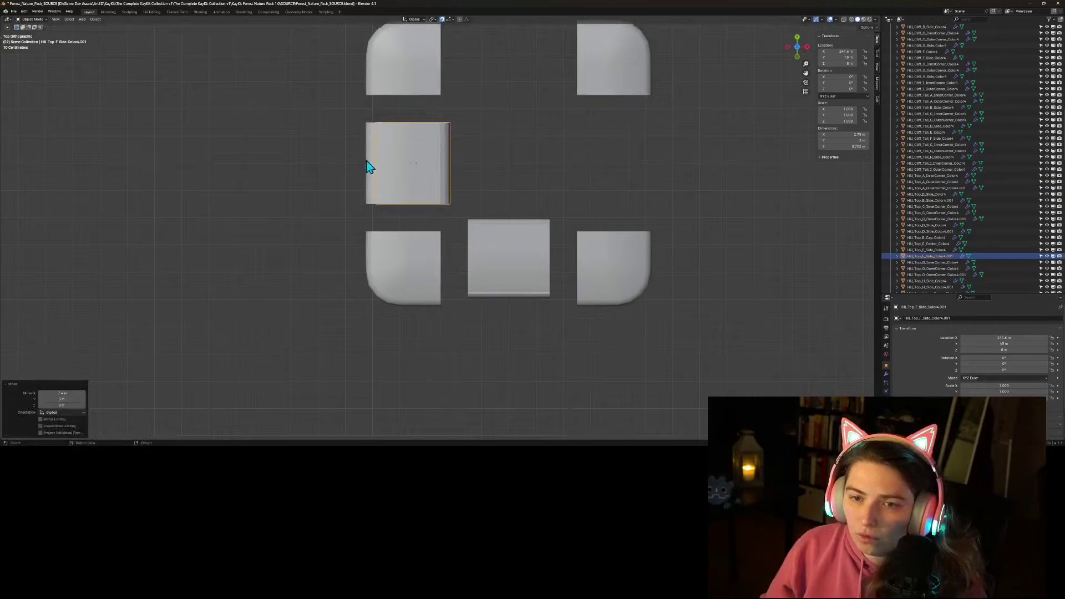
scroll(554, 122, "down", 1)
left_click(608, 79)
key("shift+d")
type("x-7.4")
key("Return")
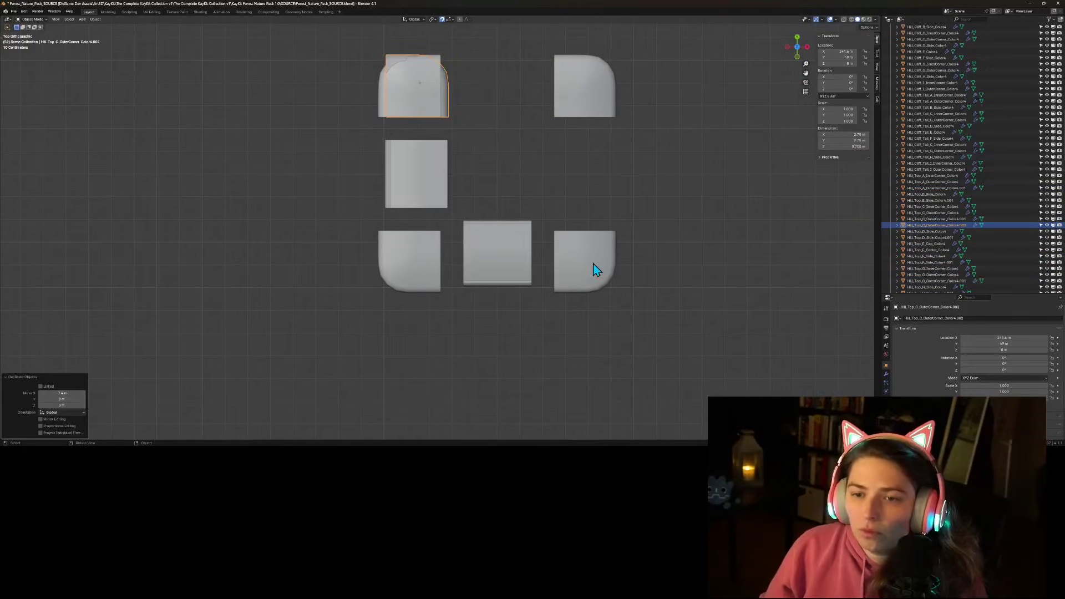
Duplicate the near corner tile along Y onto the far corner tile and adjust their overlap along Y
left_click(593, 264)
key("shift+d")
key("y")
left_click(587, 99)
left_click(573, 63)
key("g")
key("y")
left_click(573, 70)
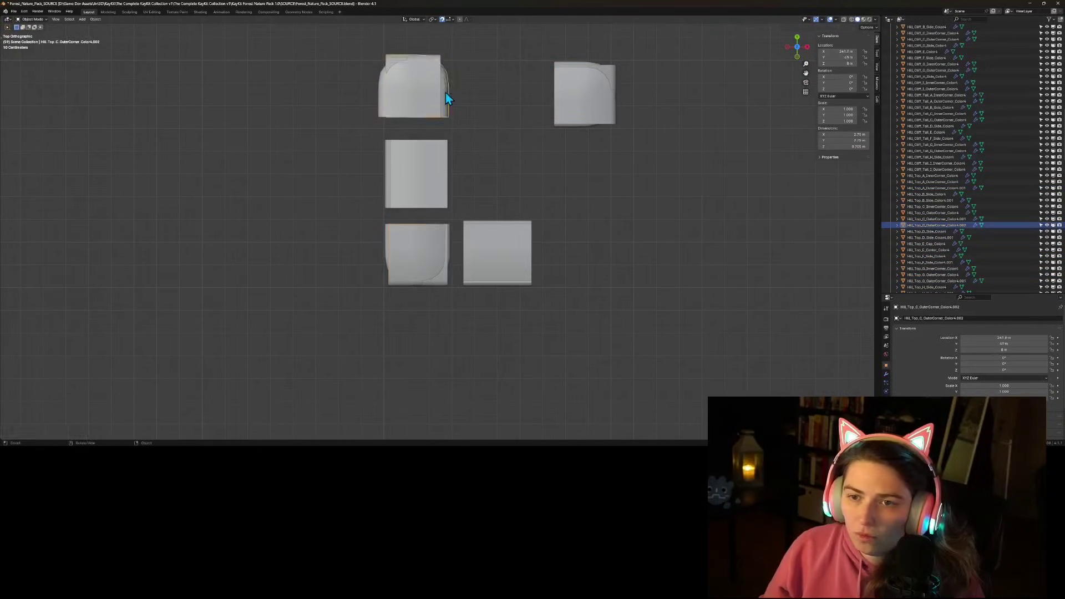
Shift the original corner tile slightly inward over its overlapping mirrored counterpart
left_click(383, 103)
key("g")
left_click(390, 105)
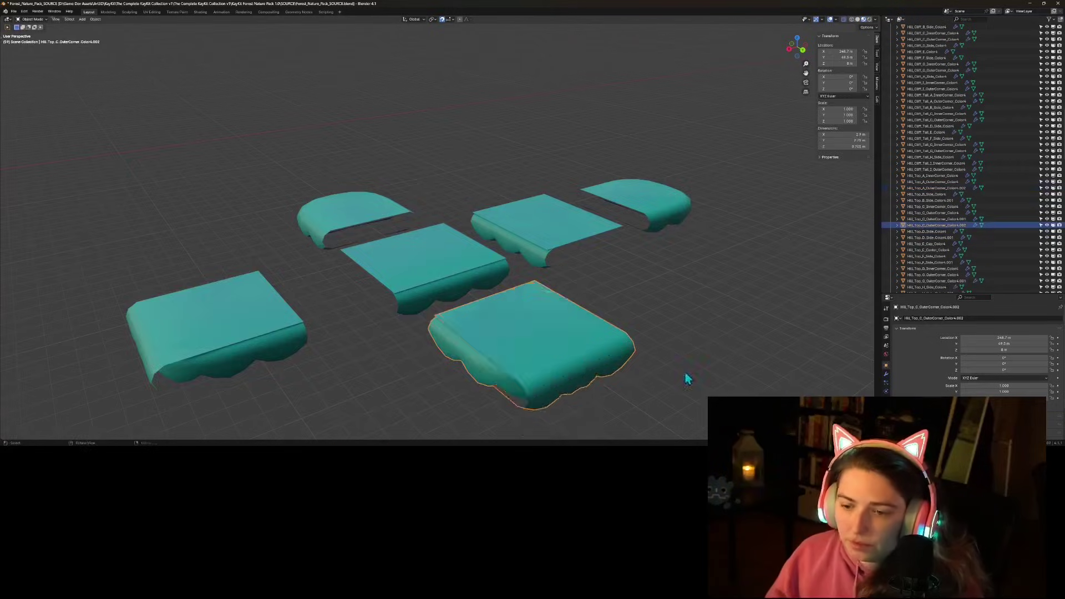
Try to delete geometry from the combined corner tile's mesh
middle_click_drag(687, 376, 533, 355)
scroll(444, 356, "up", 4)
key("Tab")
key("x")
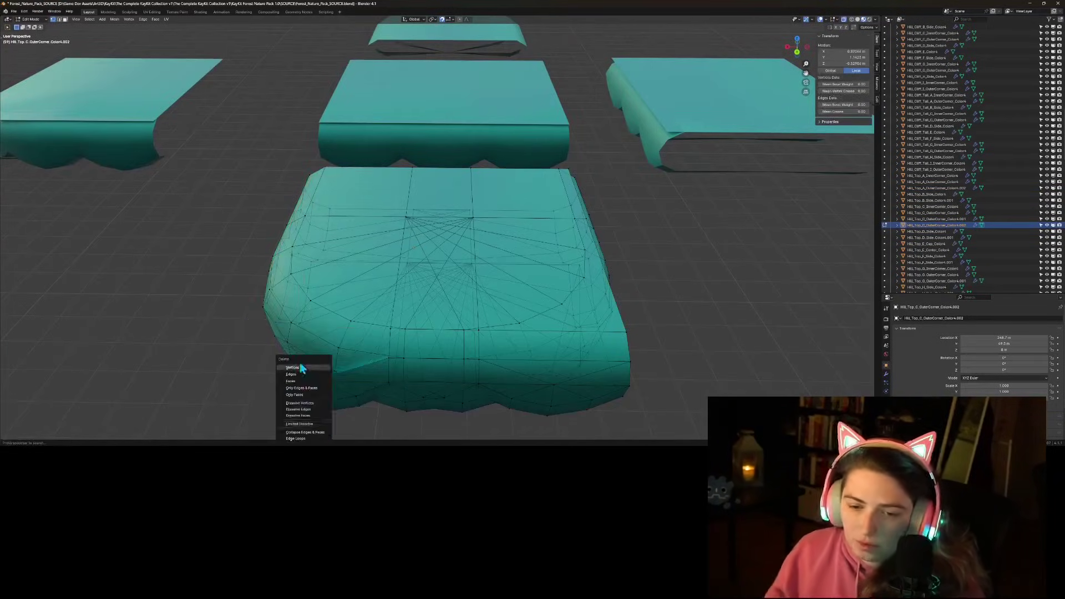
key("Escape")
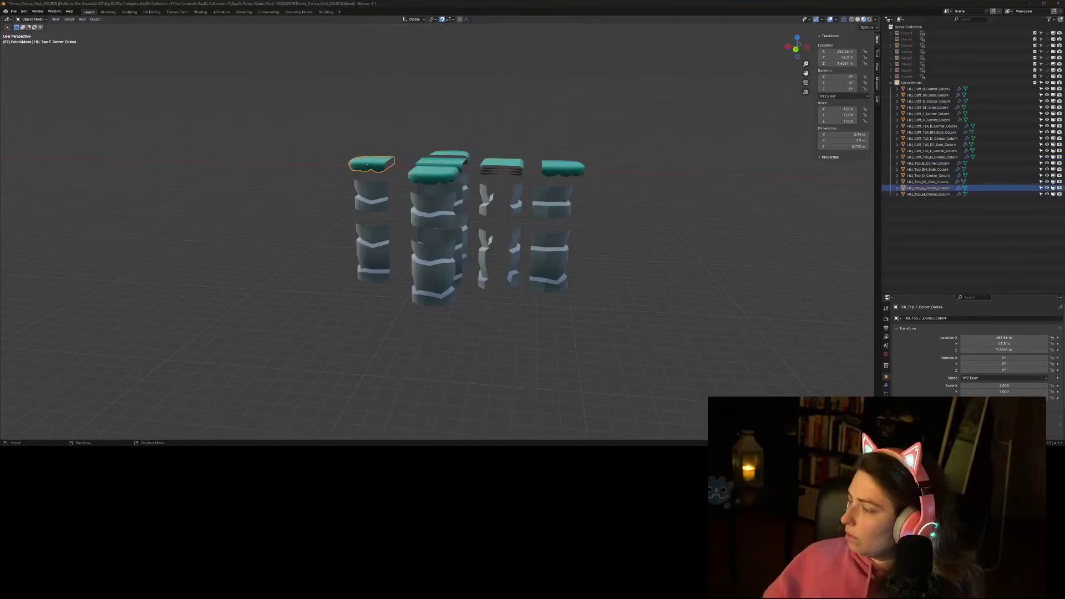
Start an export of the selected hill tile objects
left_click(13, 12)
mouse_move(25, 106)
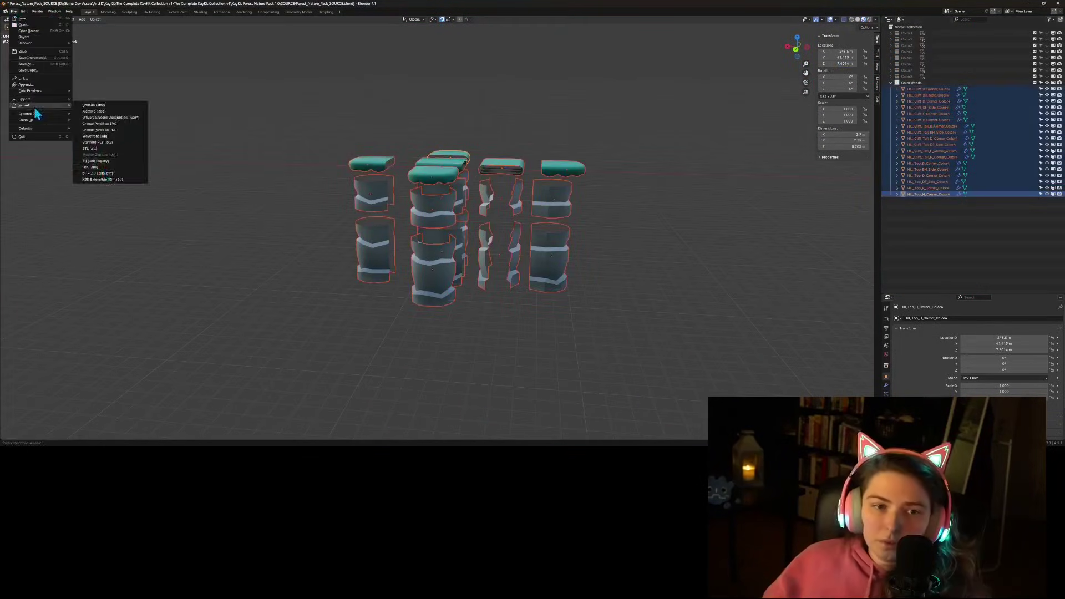
left_click(90, 167)
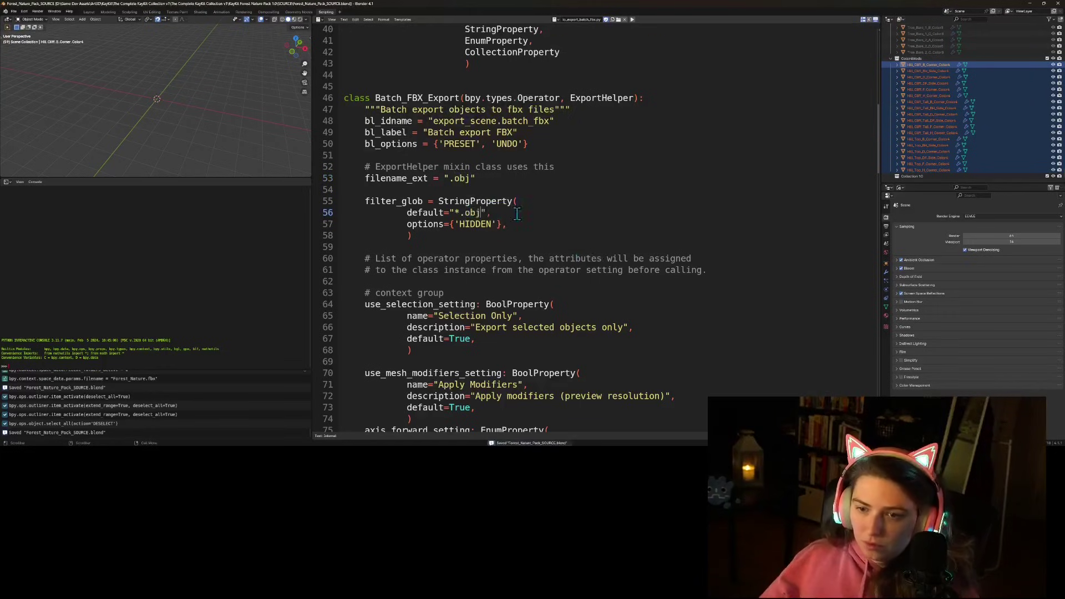
Add the argument export_pbr_extensions = True to the obj_export call in the batch export script
scroll(661, 216, "down", 15)
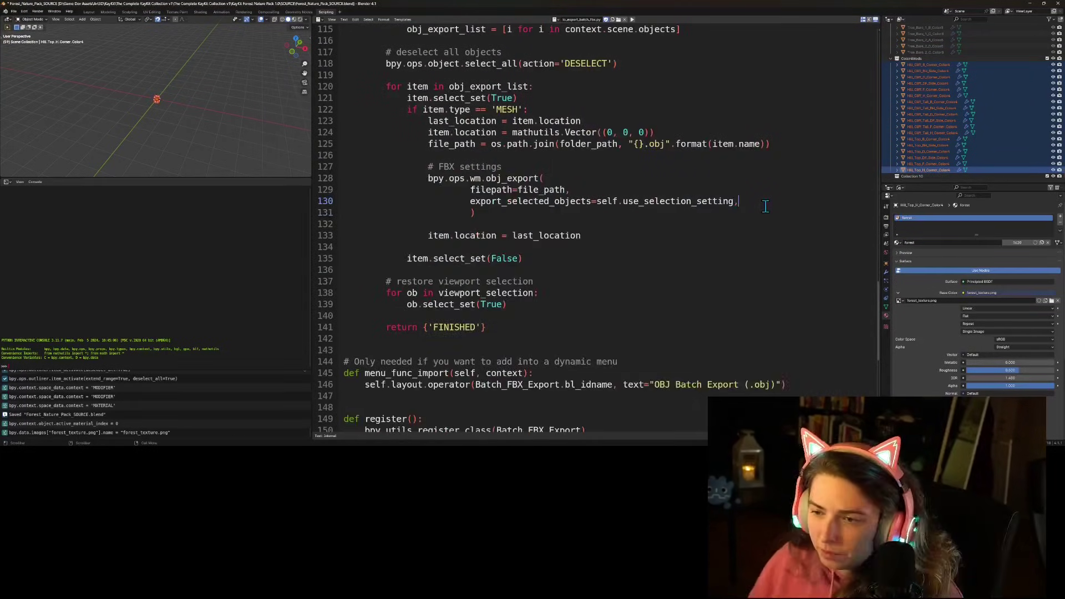
key("Return")
type("path_mode = True")
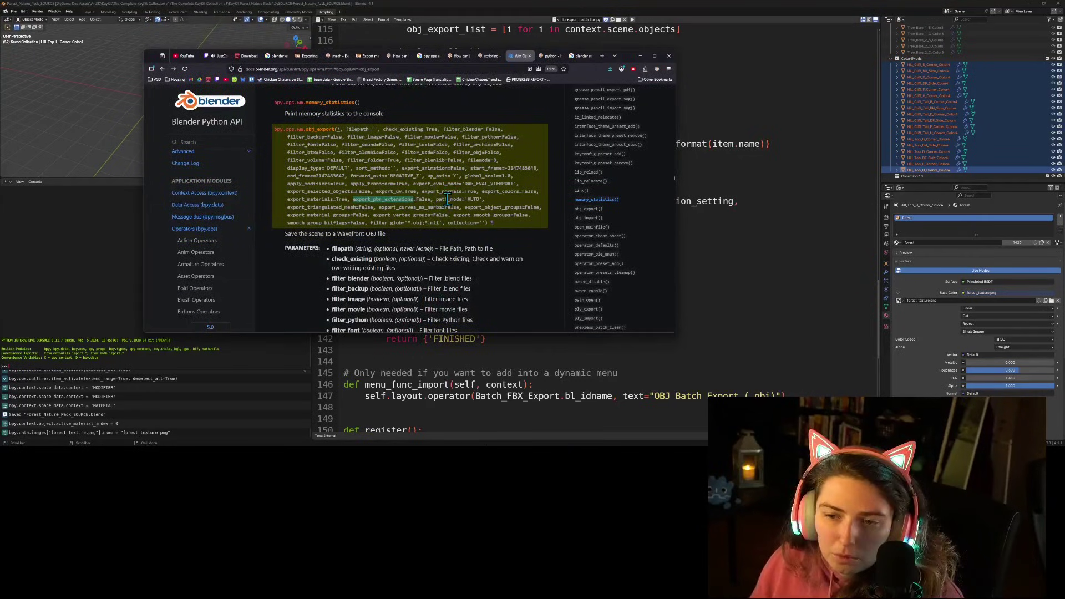
Look up path_mode for obj_export in the Blender Python API documentation and add it to the script's export call with the RELATIVE option
scroll(436, 215, "down", 10)
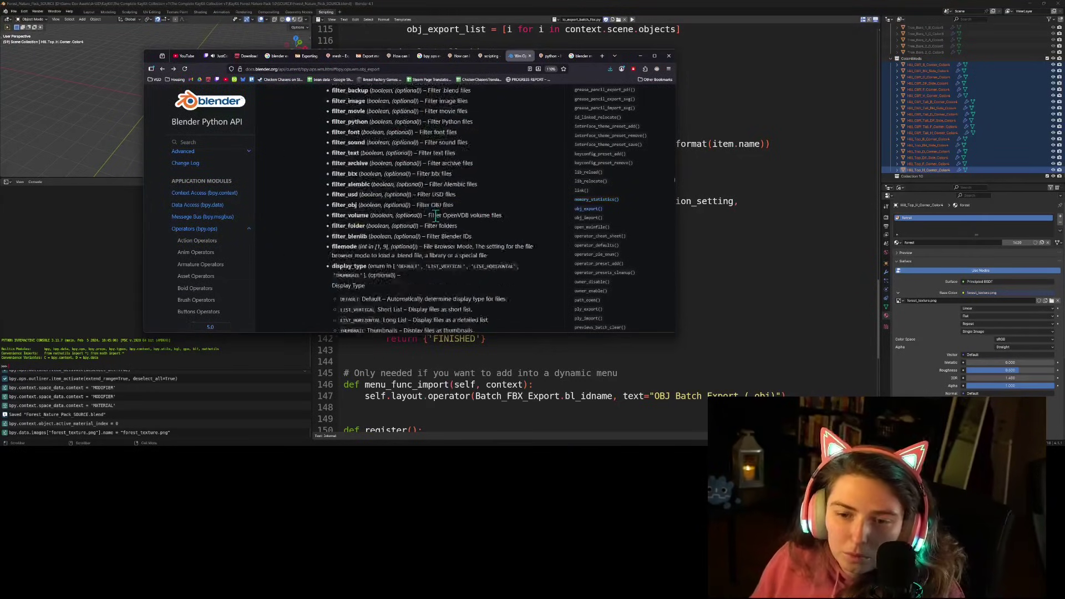
scroll(427, 225, "down", 10)
double_click(348, 147)
key("alt+Tab")
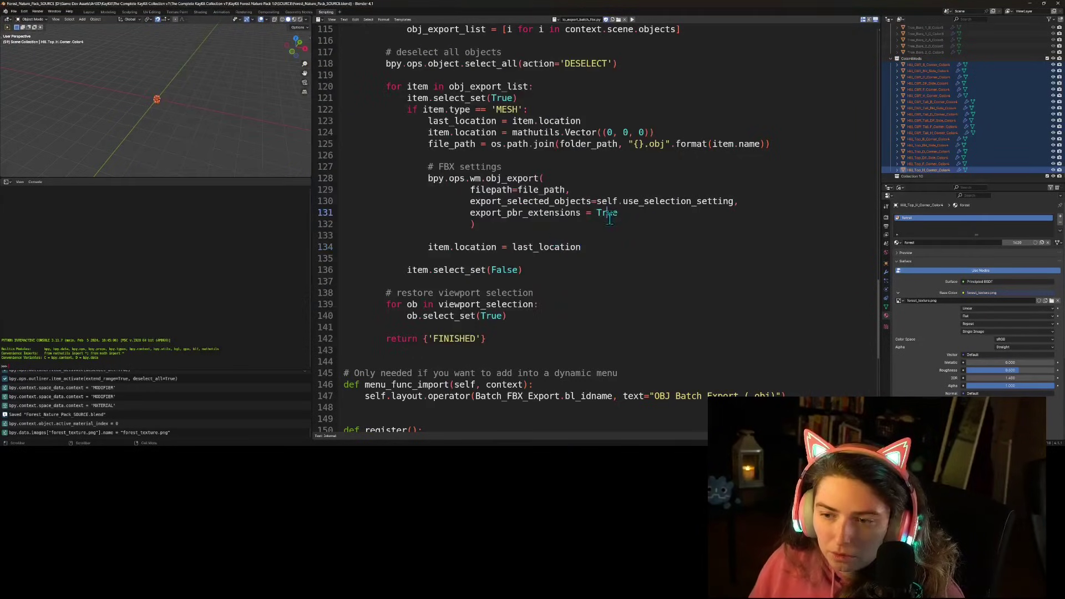
type(",")
key("Return")
type("path_mode = RELATIVE")
key("alt+Tab")
double_click(352, 201)
left_click(350, 147)
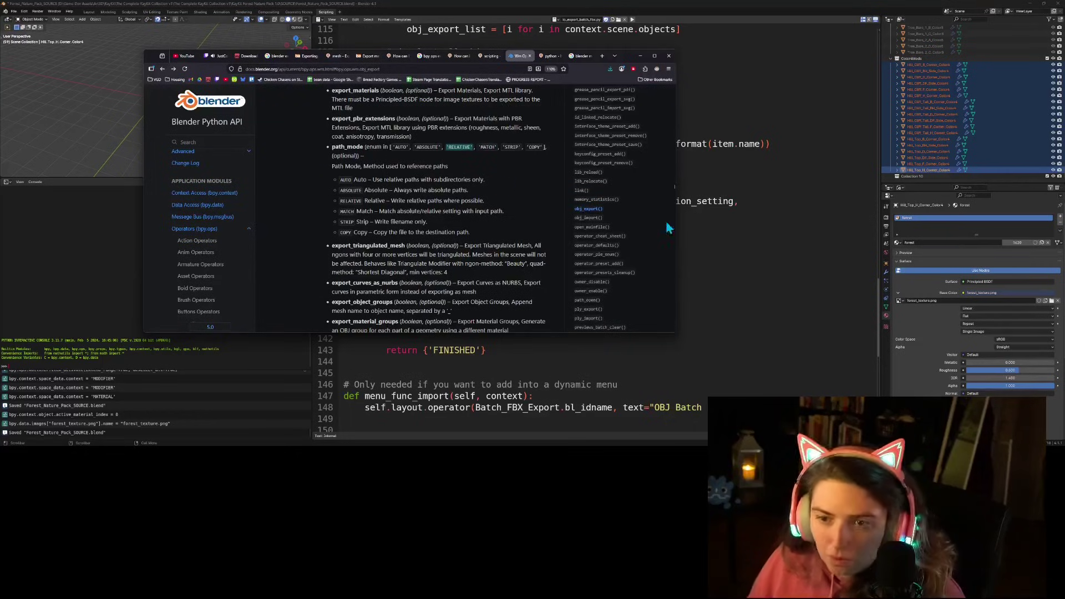
key("alt+Tab")
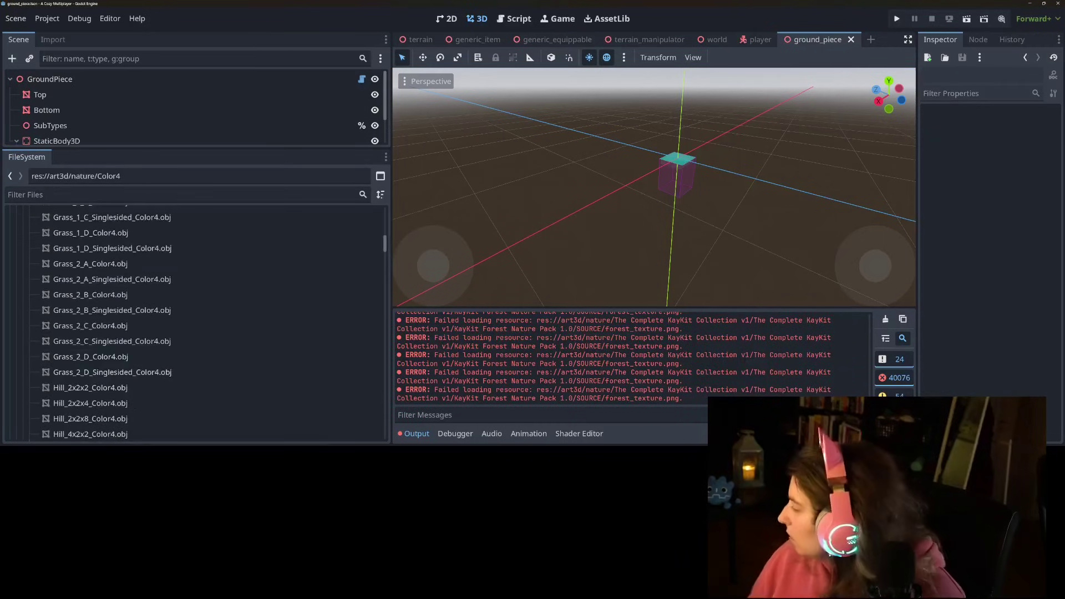
Try placing Hill_Top_F_Corner_Color4.obj in the ground_piece scene in Godot
key("alt+Tab")
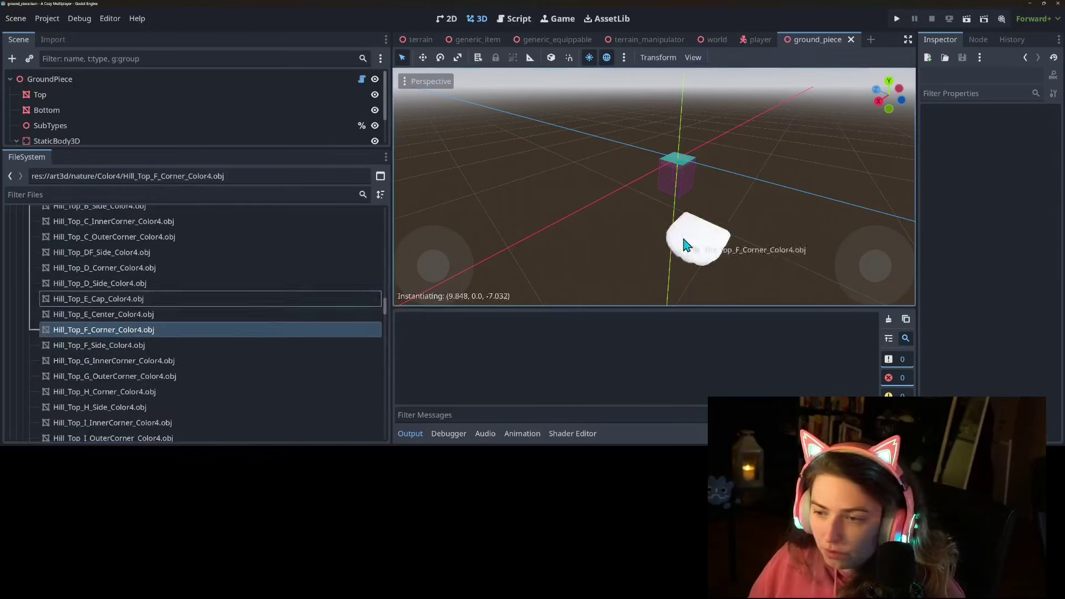
left_click_drag(710, 247, 711, 247)
key("ctrl+z")
Reimport all the OBJ files in the Color4 folder as meshes
scroll(124, 391, "up", 10)
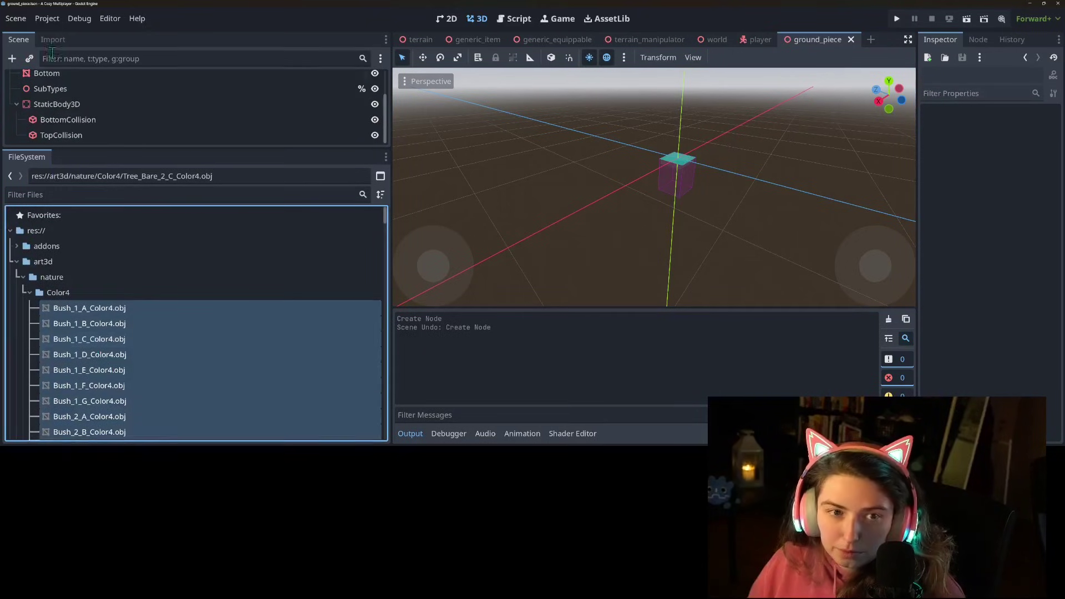
left_click(53, 40)
left_click(198, 136)
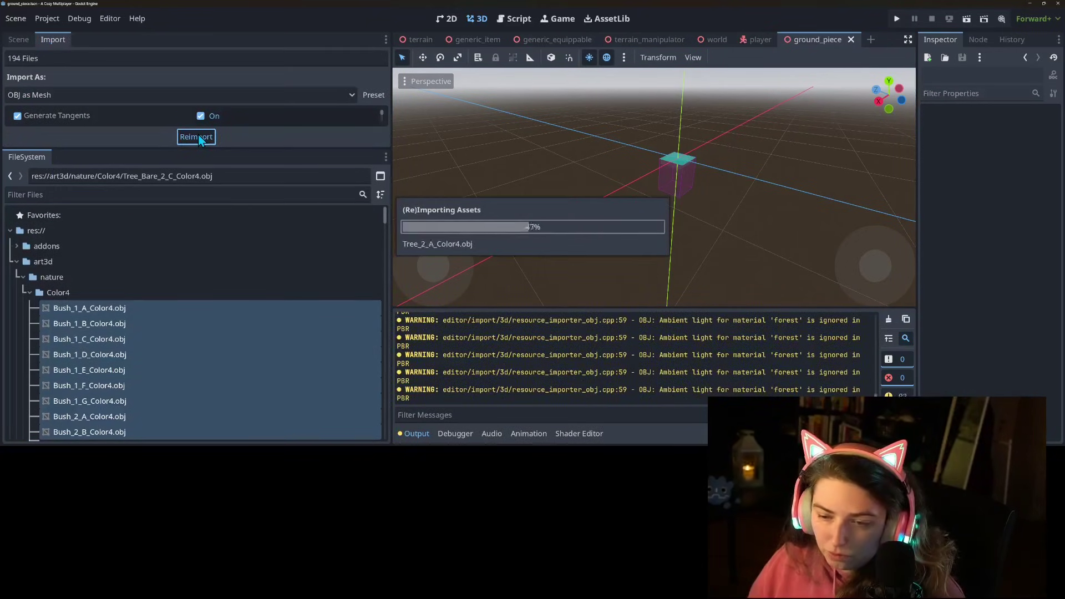
Place Hill_Top_F_Corner_Color4.obj in the ground_piece scene to test the reimported mesh
left_click(139, 339)
scroll(142, 374, "down", 20)
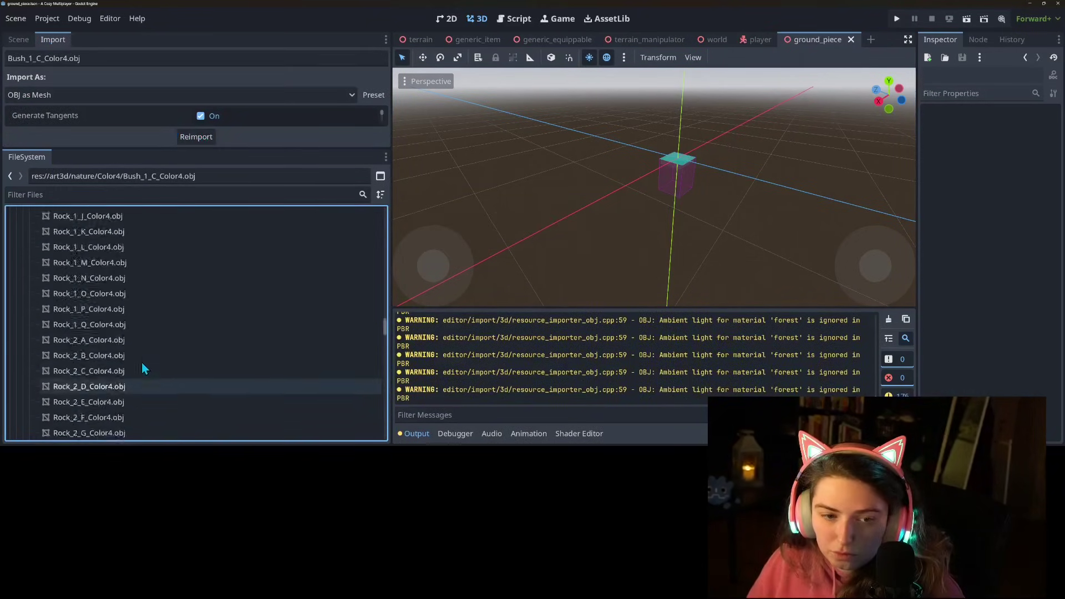
scroll(141, 362, "up", 12)
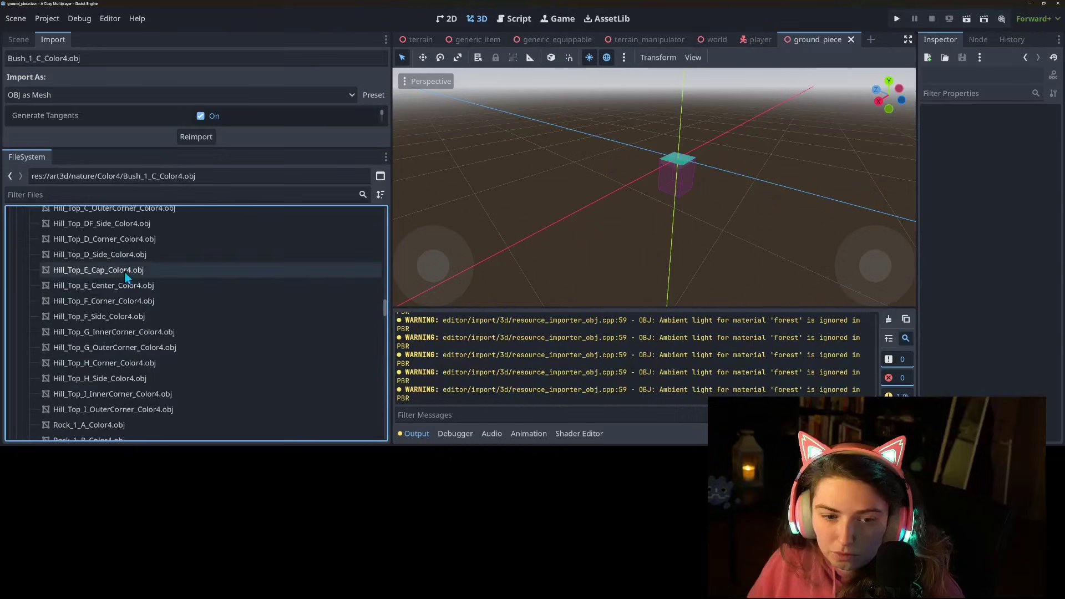
left_click_drag(122, 308, 644, 216)
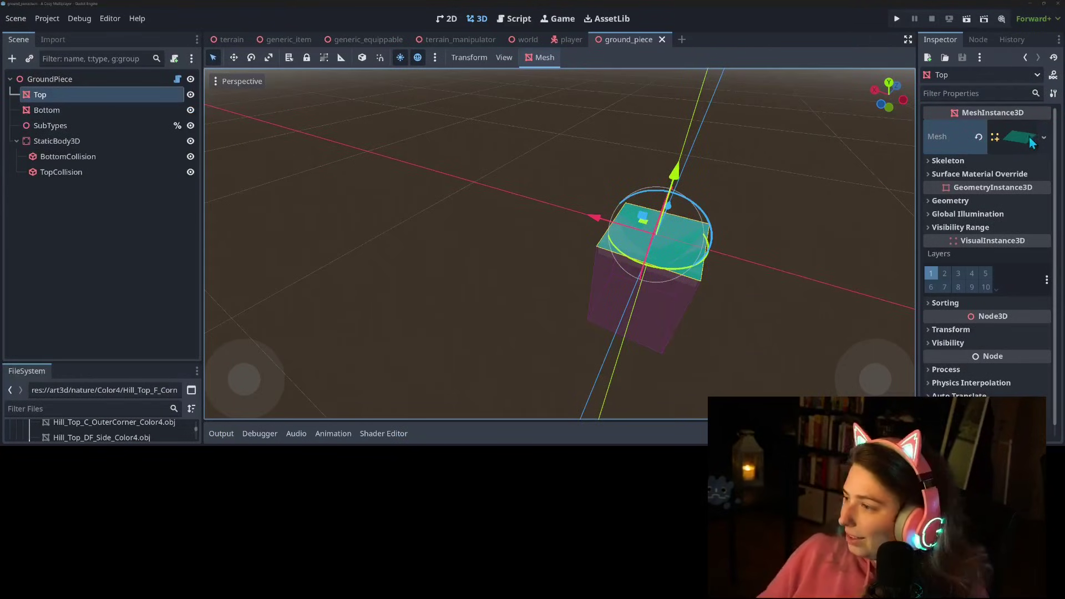
Inspect the mesh resource assigned to the Top node and collapse its details
left_click(1031, 139)
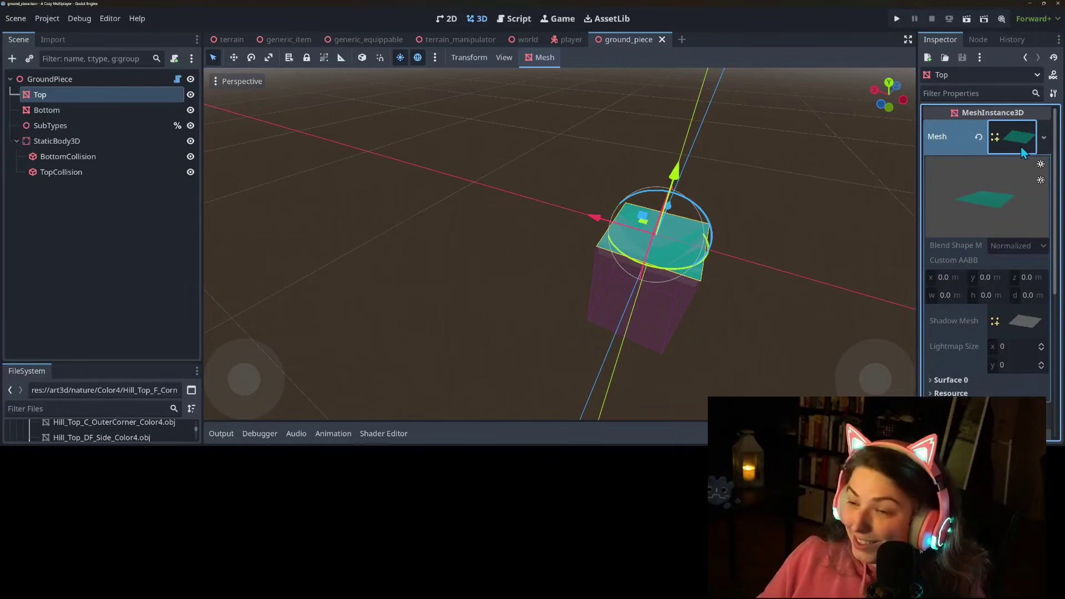
left_click(1021, 146)
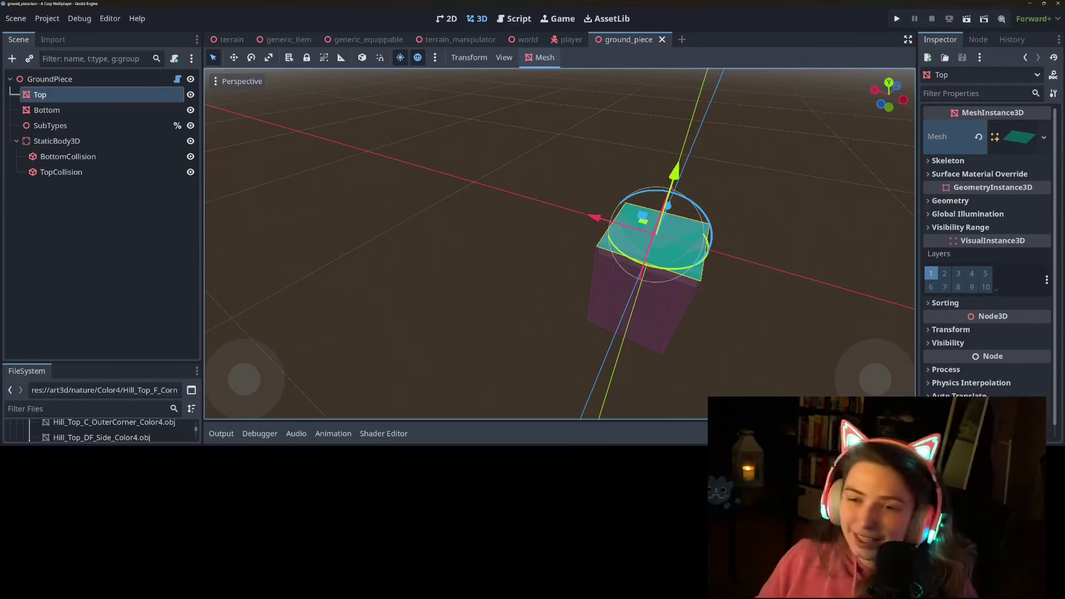
Switch to Blender and enlarge the 3D viewport into the script editor and console areas
key("alt+Tab")
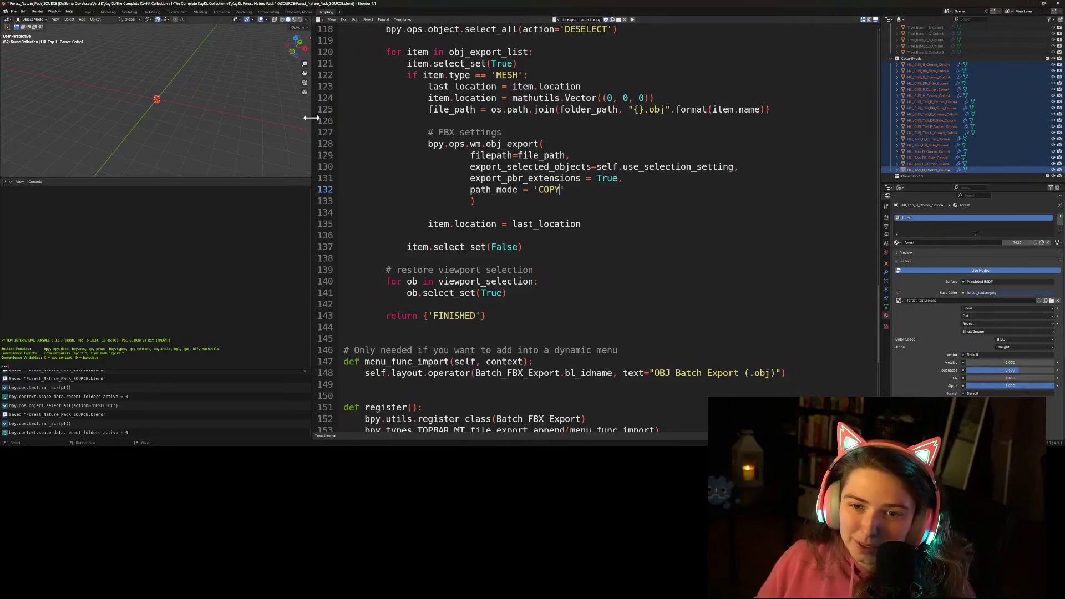
left_click_drag(311, 118, 592, 119)
left_click_drag(361, 177, 376, 268)
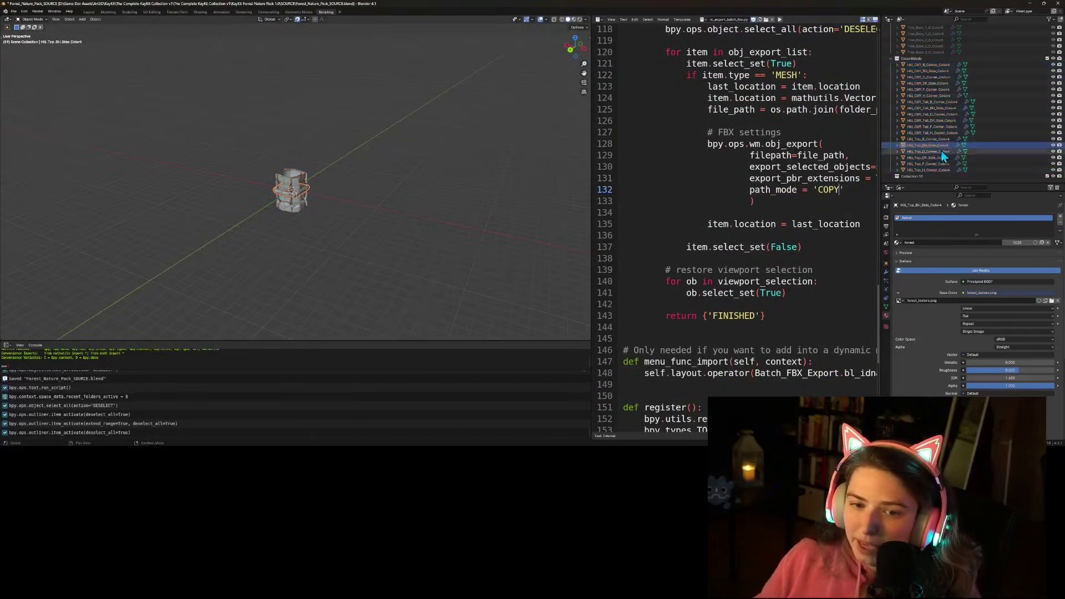
scroll(950, 161, "up", 13)
scroll(953, 169, "up", 5)
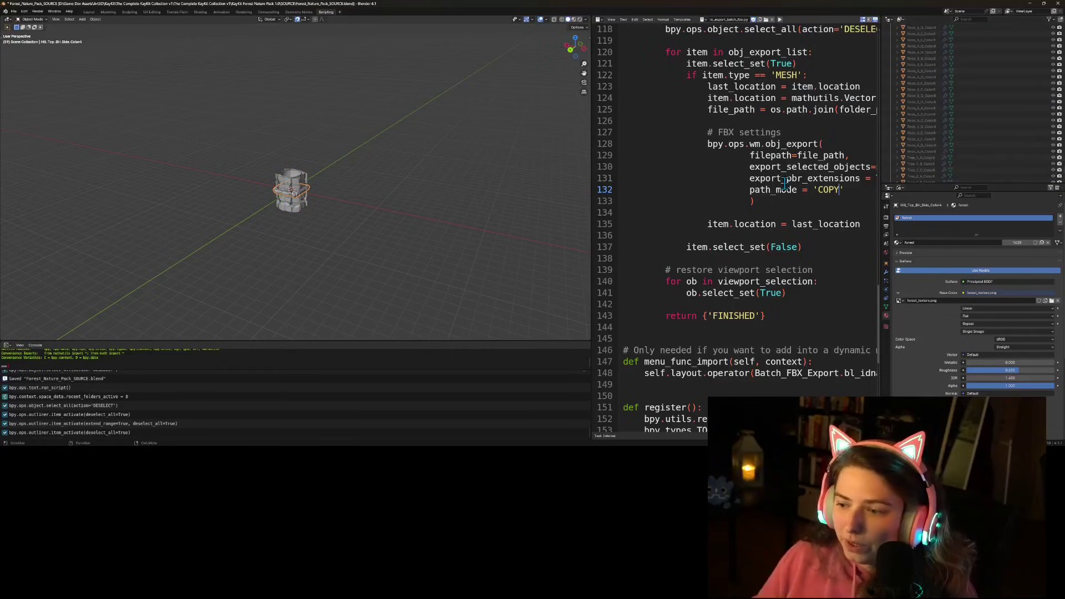
Widen the script editor, reduce its text size and review the batch export script from its header to the obj_export settings
double_click(824, 224)
left_click_drag(592, 164, 442, 172)
scroll(677, 260, "up", 6)
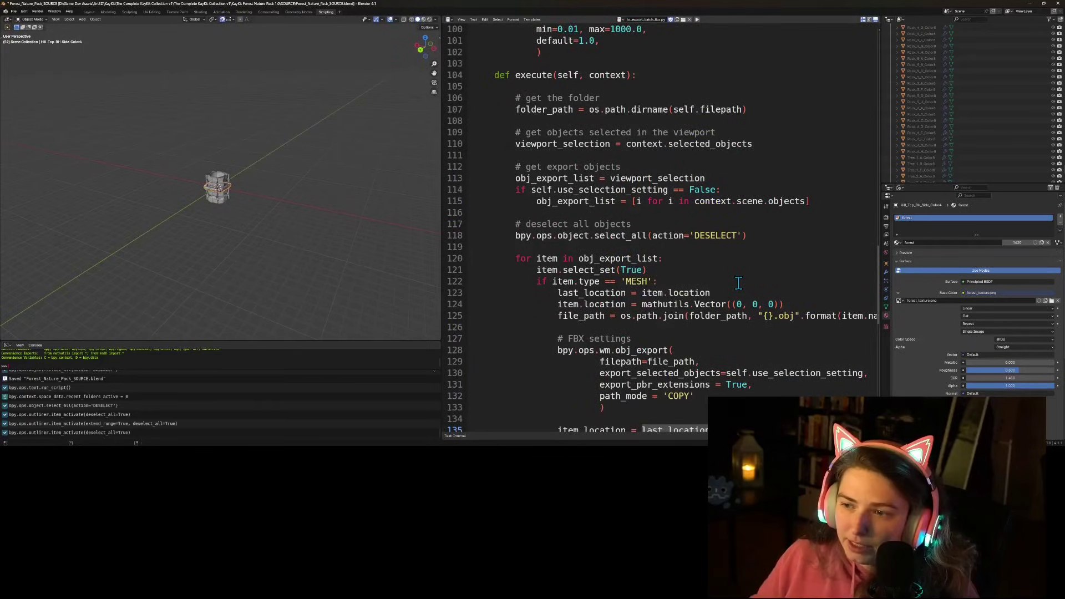
scroll(739, 283, "down", 2, "ctrl")
left_click(766, 297)
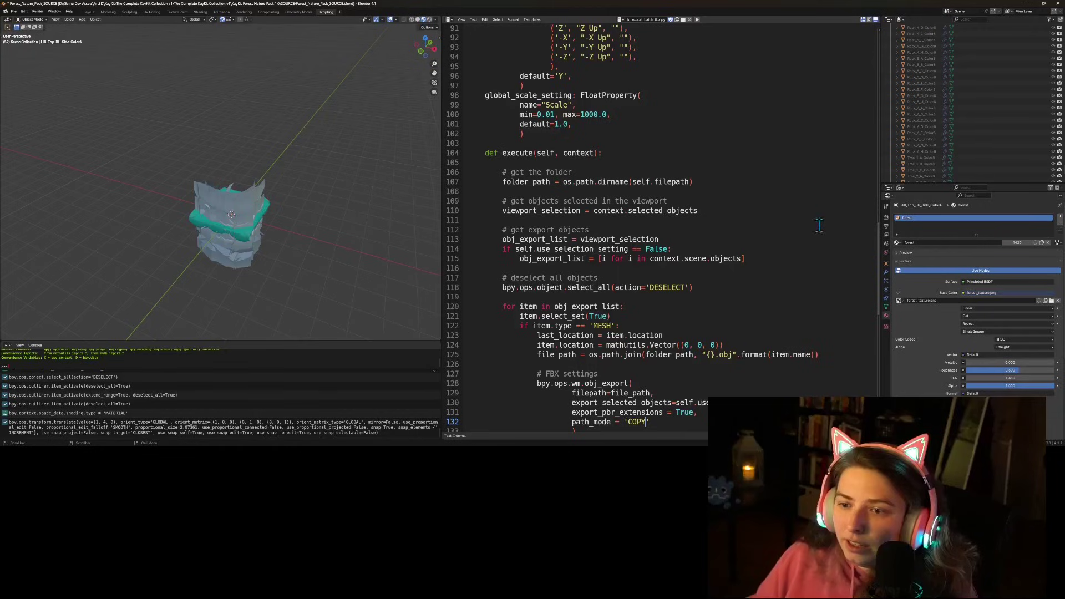
scroll(820, 226, "up", 20)
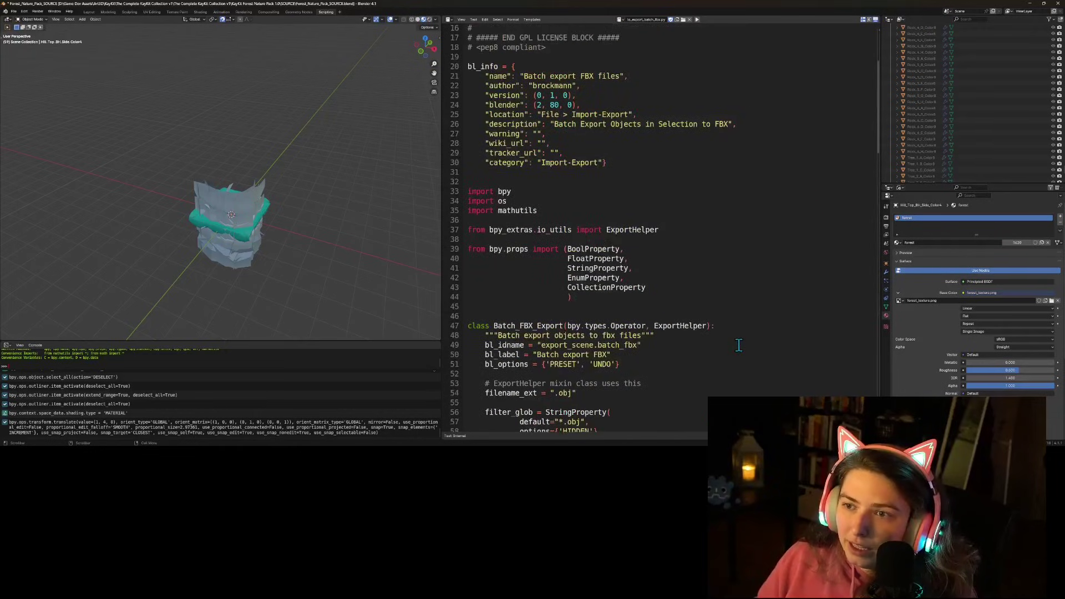
scroll(679, 226, "up", 4)
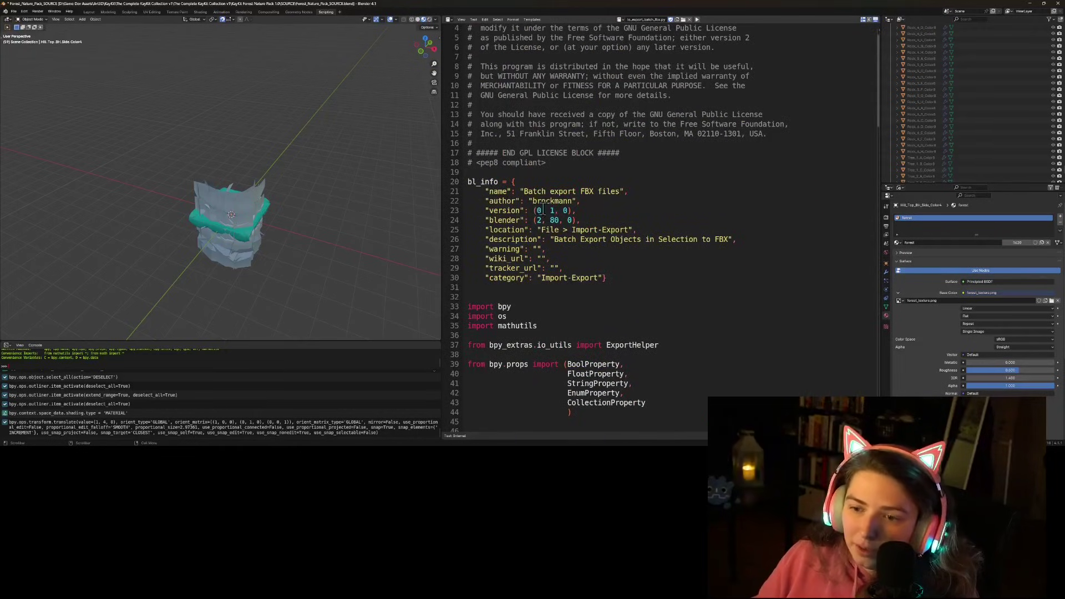
scroll(611, 240, "down", 8)
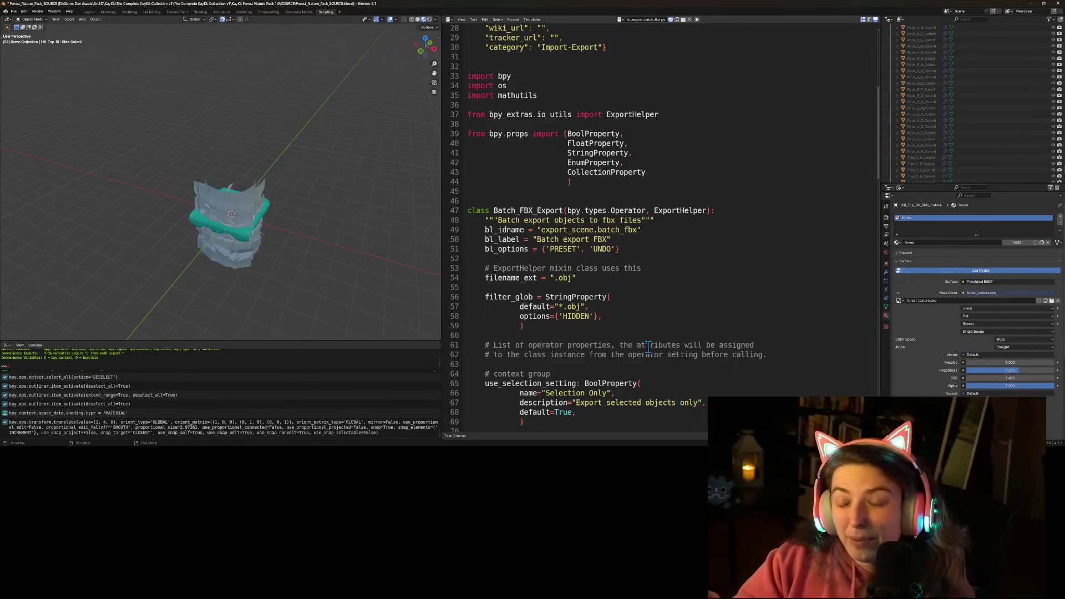
scroll(649, 333, "down", 20)
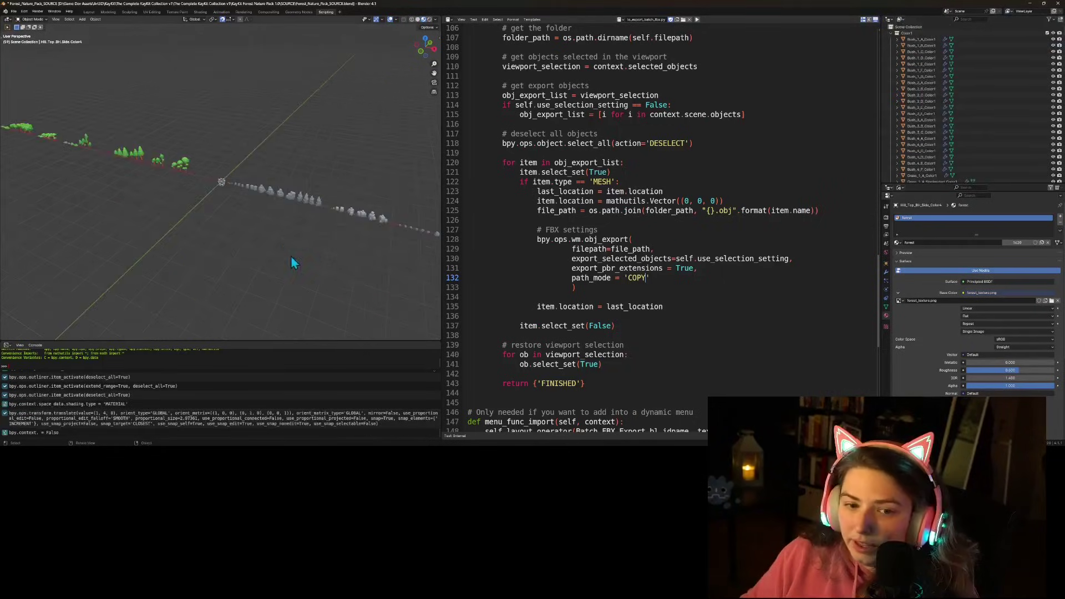
scroll(293, 261, "down", 5)
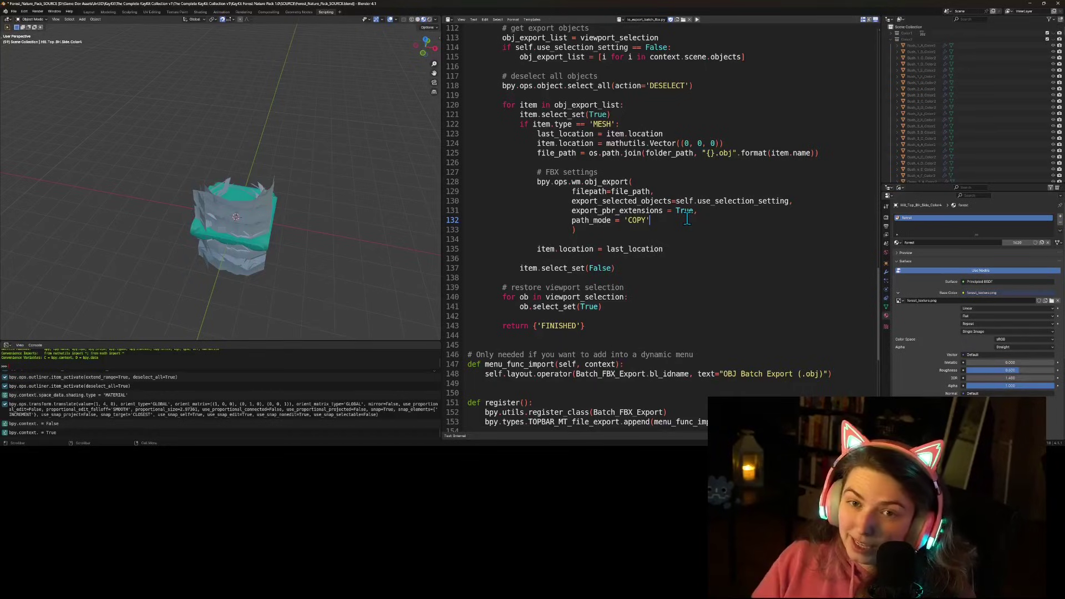
Return to Godot, assign Hill_Top_F_Corner_Color4.obj as the Top node's mesh and save the ground_piece scene
left_click(1030, 5)
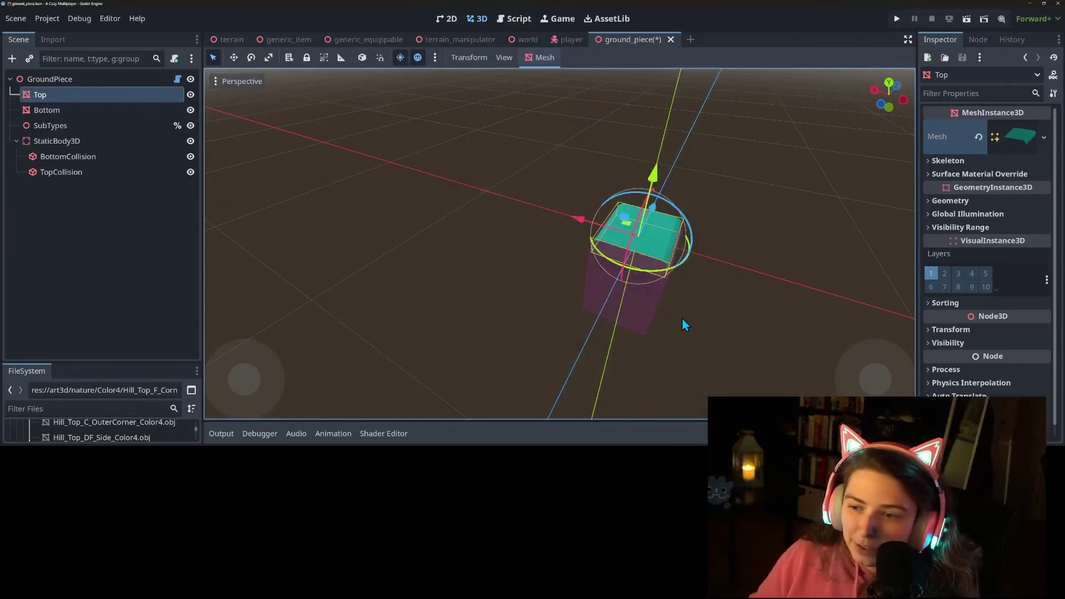
middle_click_drag(681, 318, 643, 307)
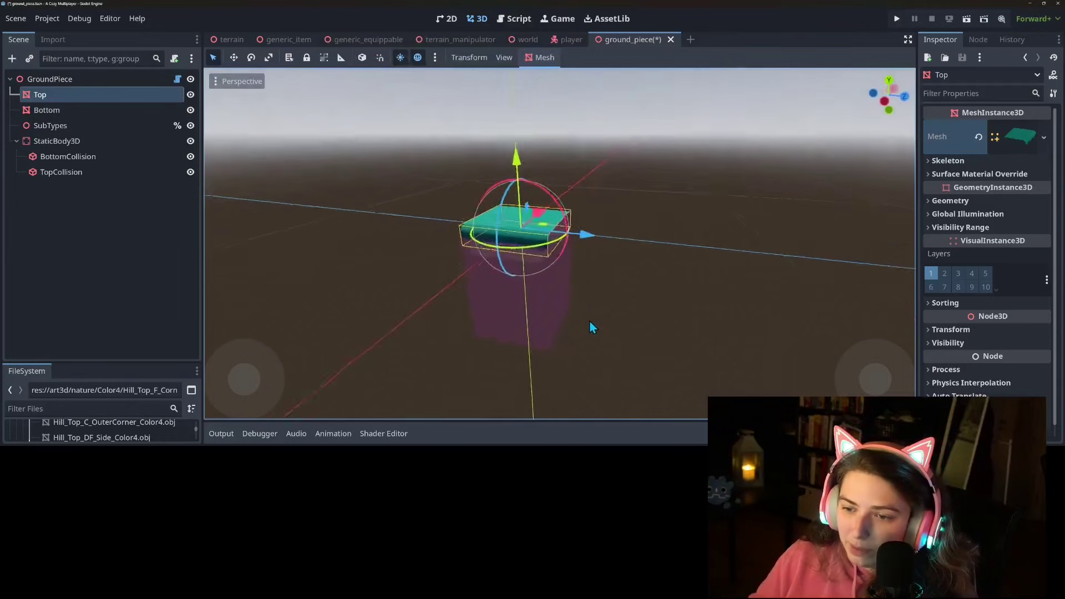
scroll(551, 333, "up", 8)
middle_click_drag(590, 322, 758, 374)
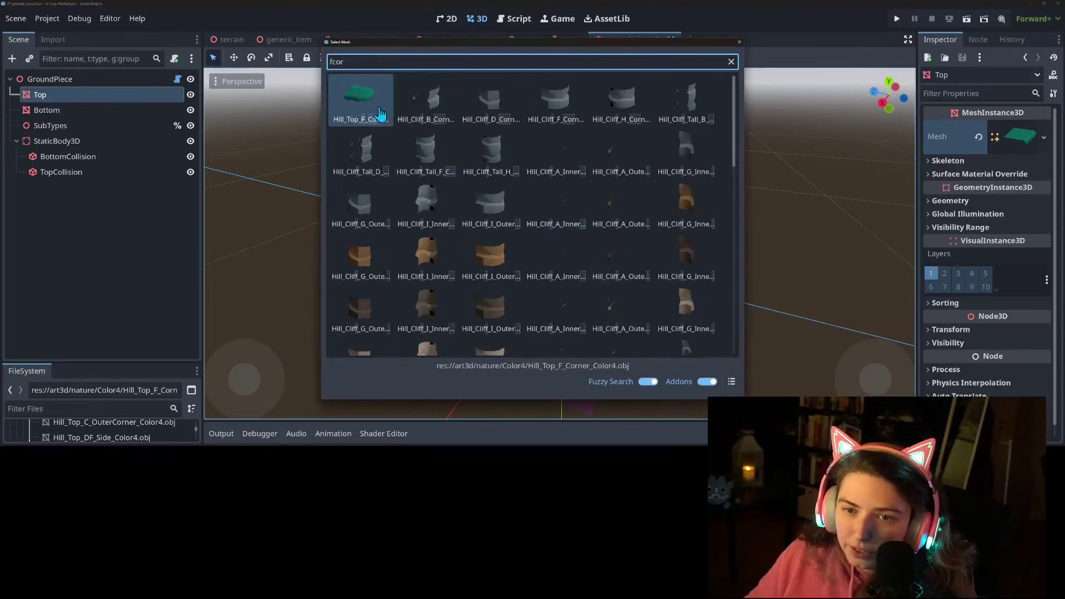
double_click(380, 116)
middle_click_drag(522, 293, 588, 269)
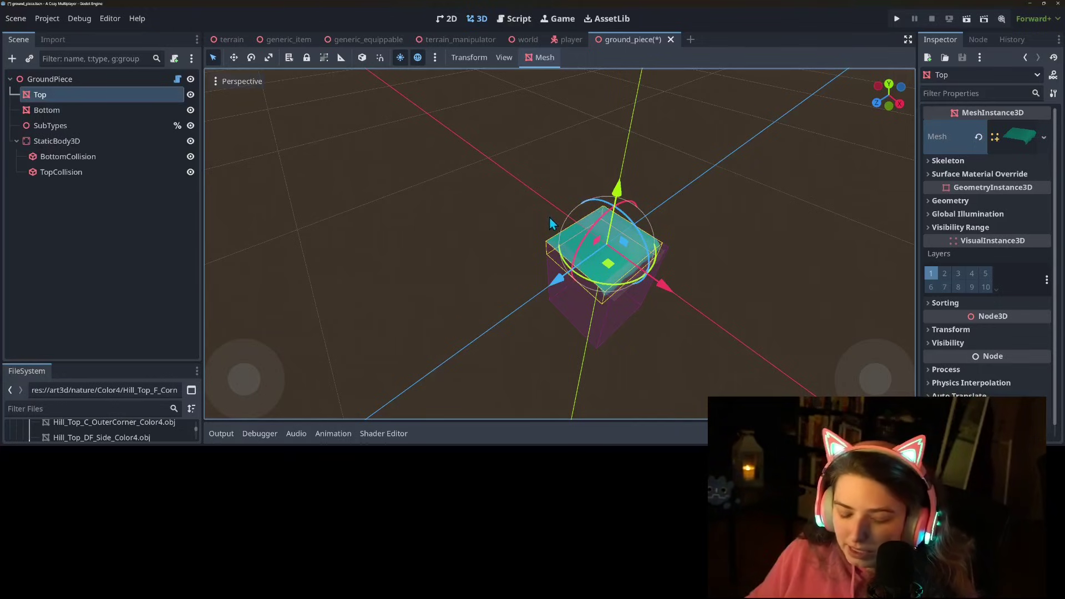
key("ctrl+s")
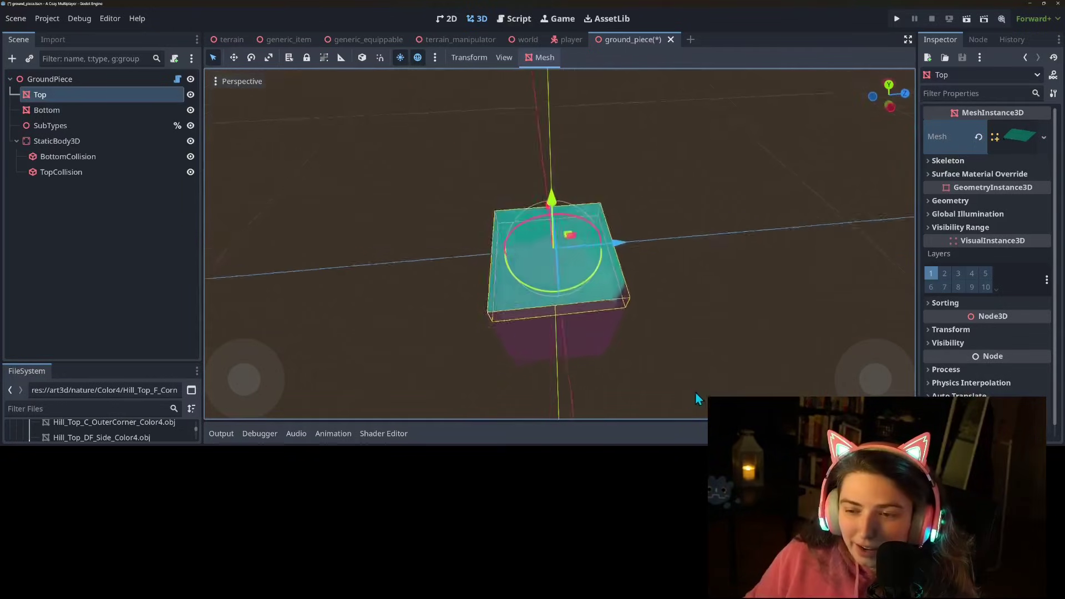
Examine the Top tile's mesh from several angles and save the scene
middle_click_drag(696, 393, 738, 398)
scroll(705, 391, "down", 4)
middle_click_drag(676, 367, 694, 303)
scroll(681, 332, "up", 5)
mouse_move(697, 333)
middle_mouse_down("shift")
mouse_move(681, 294)
mouse_move(682, 326)
middle_mouse_up("shift")
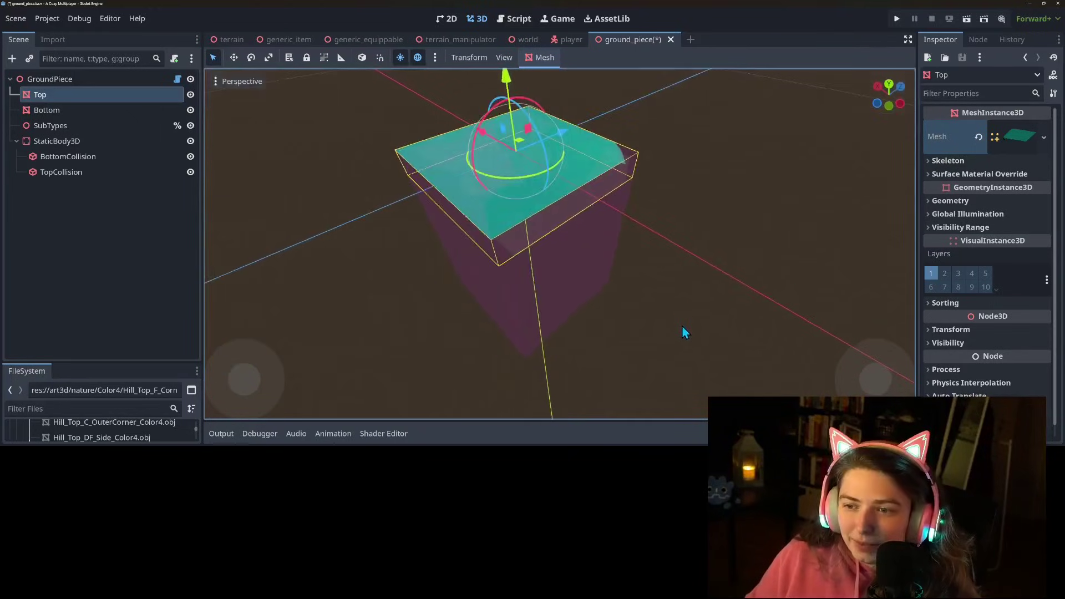
scroll(683, 327, "down", 2)
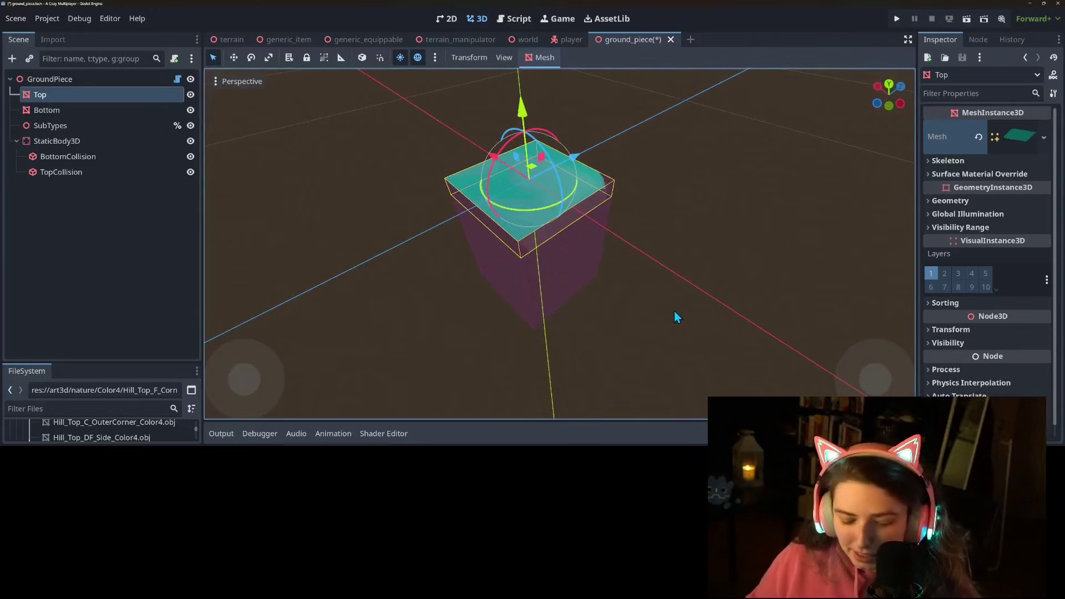
key("ctrl+s")
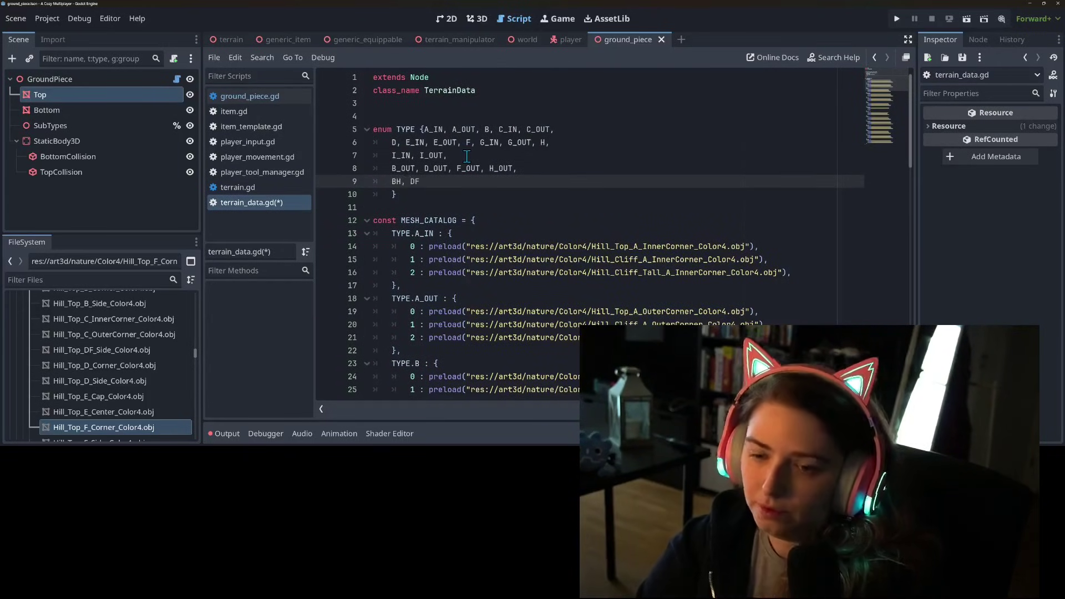
Review the mesh catalog in terrain_data.gd down to the H_OUT entries and consult the green tile grid in Krita
scroll(466, 157, "down", 20)
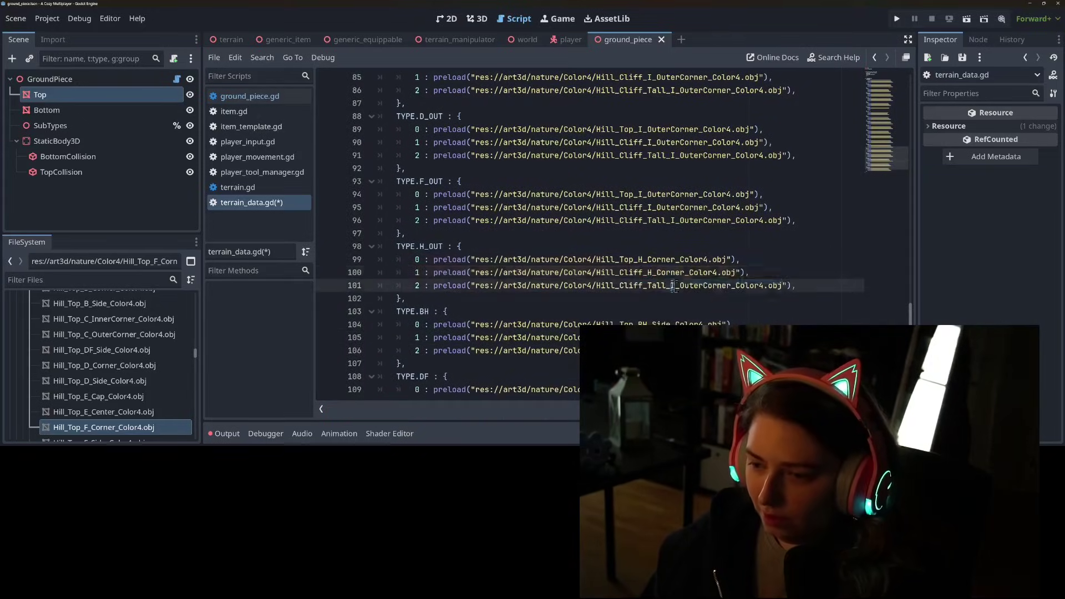
key("ctrl+z")
key("ctrl+z")
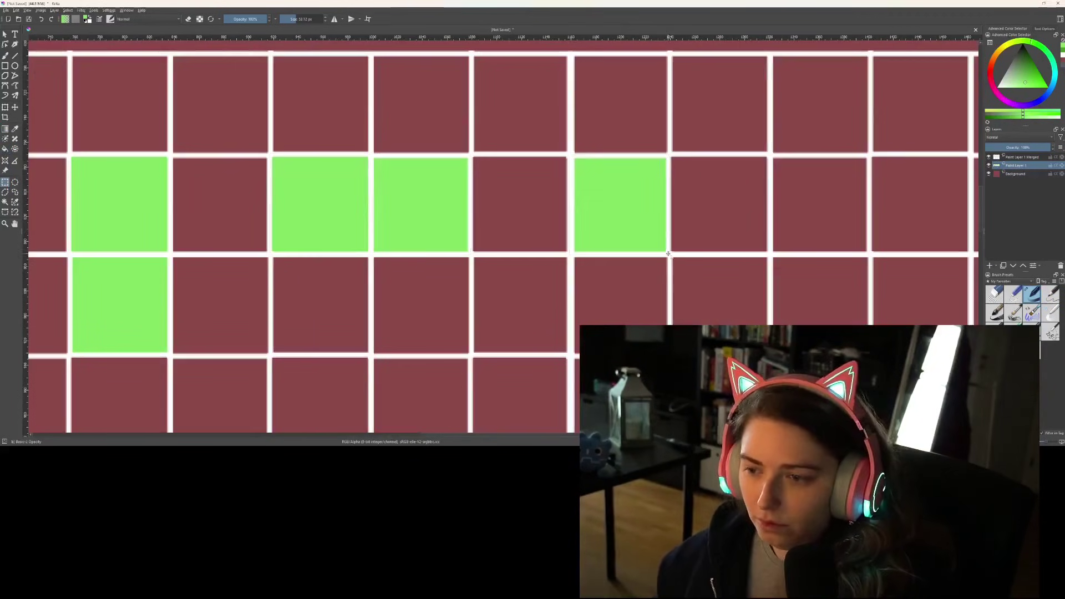
scroll(340, 189, "up", 2)
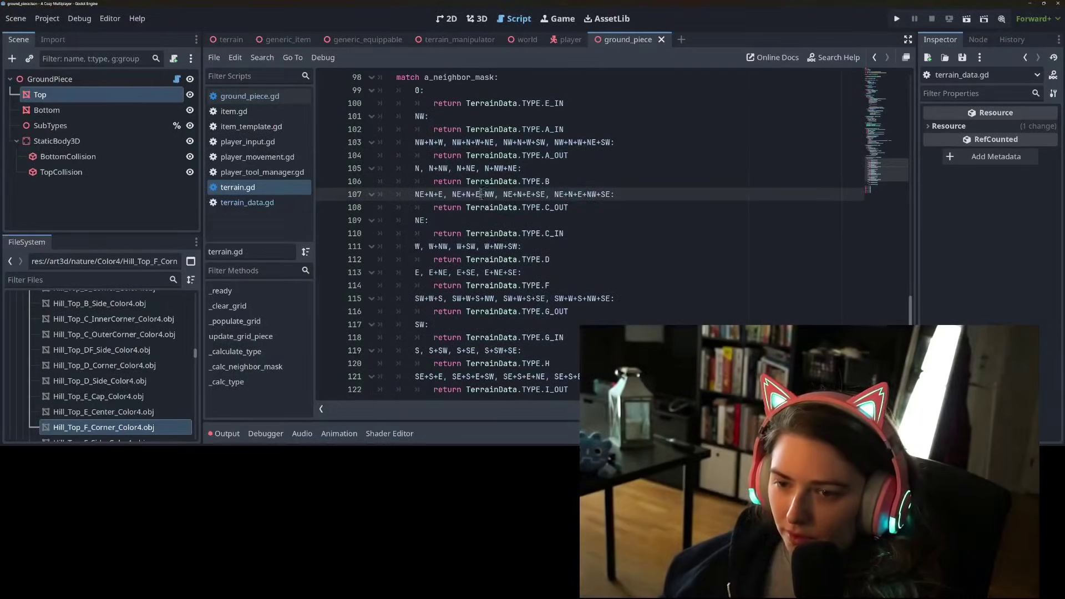
In terrain.gd's neighbor mask match, add a case after C_OUT for N+NE+NW+E+W and its SE, SW and SE+SW variants
key("Return")
type("N+NE+NW+E+W")
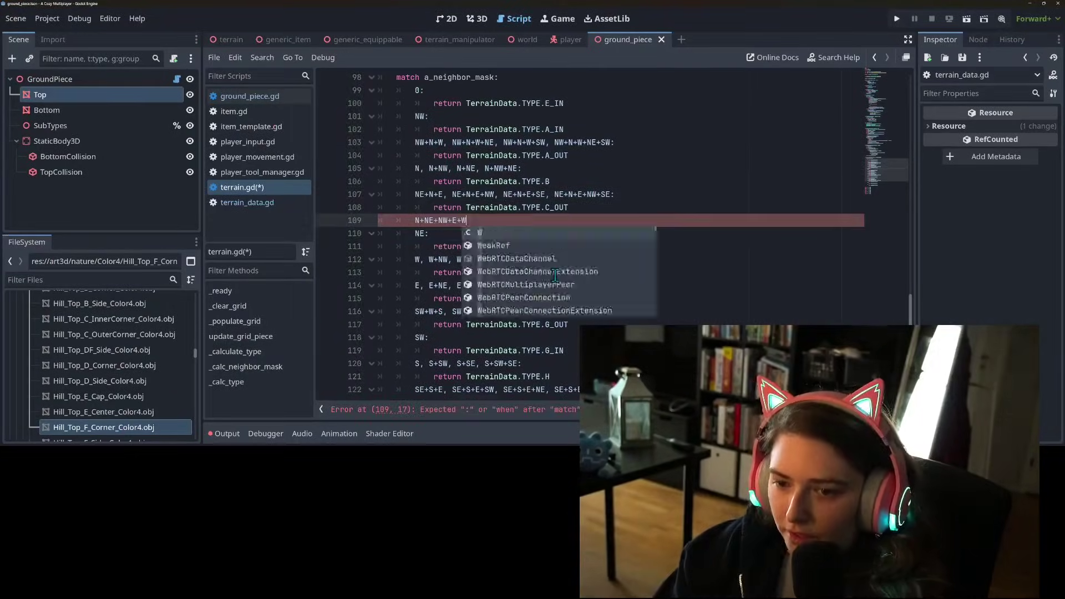
type(", N+NE+NW+E+W+SE, N+NE+NW+E+W+SW, N+NE+NW+E+W+SE+SW:")
key("Return")
type("return TerrainData.TYPE.B_OUT")
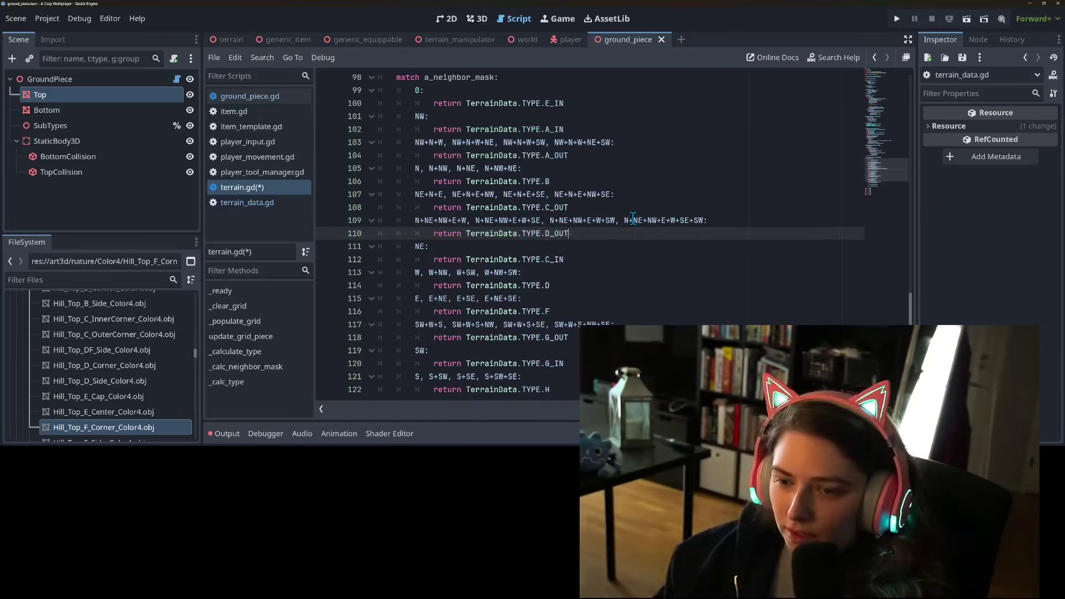
Move the N+NE+NW+E+W case below the I_IN case, with TerrainData.TYPE.B_OUT as its return value
left_click(555, 168)
left_click_drag(569, 234, 416, 220)
key("ctrl+x")
left_click(599, 286)
key("Return")
key("ctrl+v")
Add match cases for S+SE+SW+E+W with its variants, returning TerrainData.TYPE.H_OUT, and for E+NE+SE+N+S with its variants
key("Return")
type("S+SE+SW+E+W, S+SE+SW+E+W+NE, S+SE+SW+E+W+NW:")
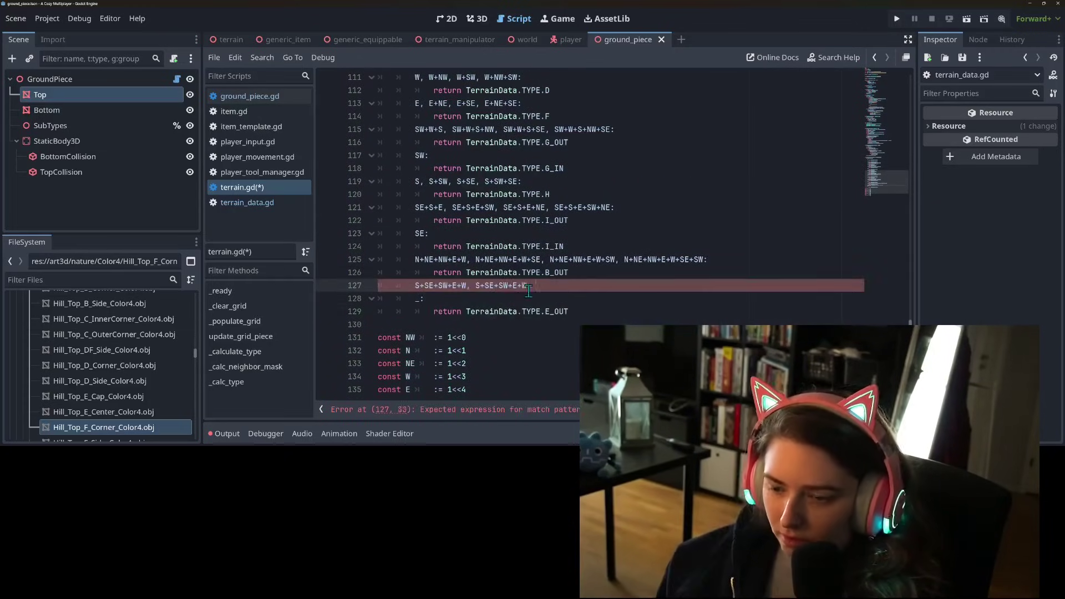
key("Return")
type("return TerrainData.TYPE")
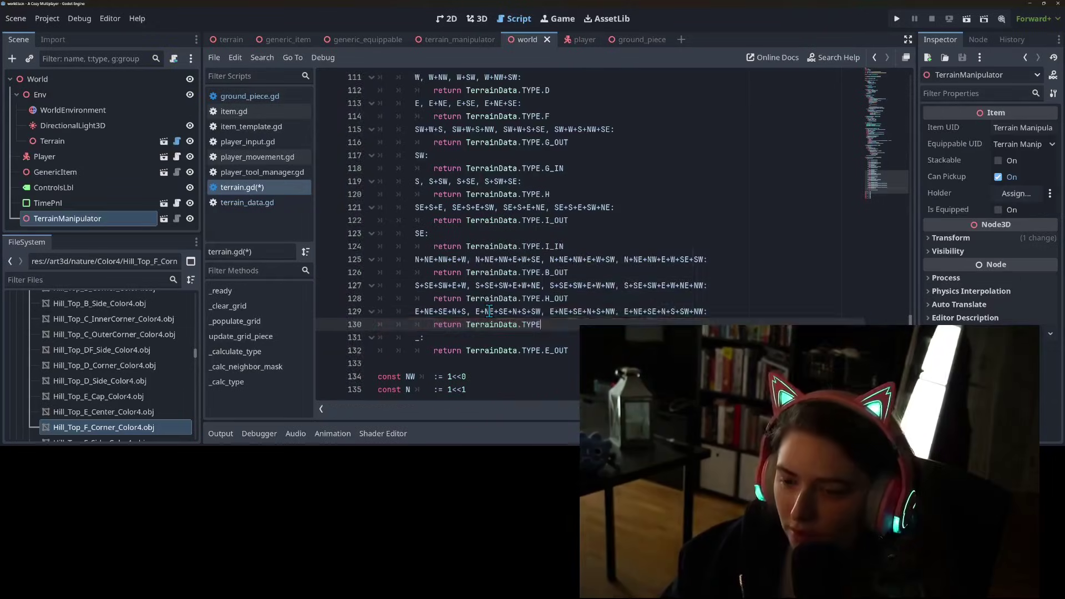
Add a match case for W+NW+SW+N+S with its NE, SE and NE+SE variants, returning TerrainData.TYPE.D_OUT
type(", W+NW+SW+N+S+NE, W+NW+SW+N+S+SE, W+NW+SW+N+S+NE+SE:")
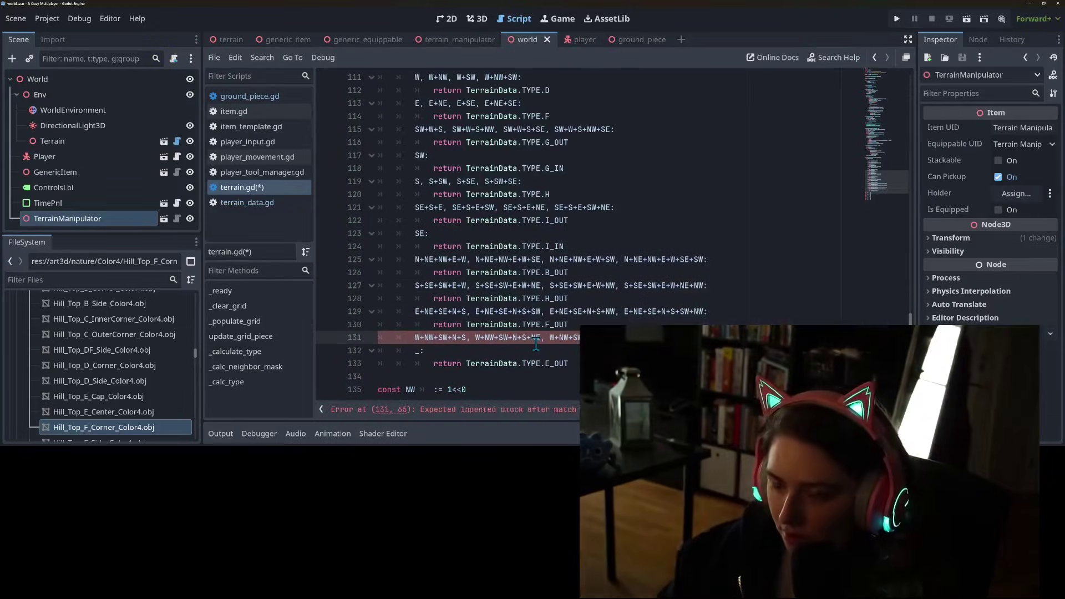
key("Return")
type("return TerrainData.TYPE.D")
Add a match case for W+E and its NW, SW, NE and SE variants, returning TerrainData.TYPE.BH
key("alt+Tab")
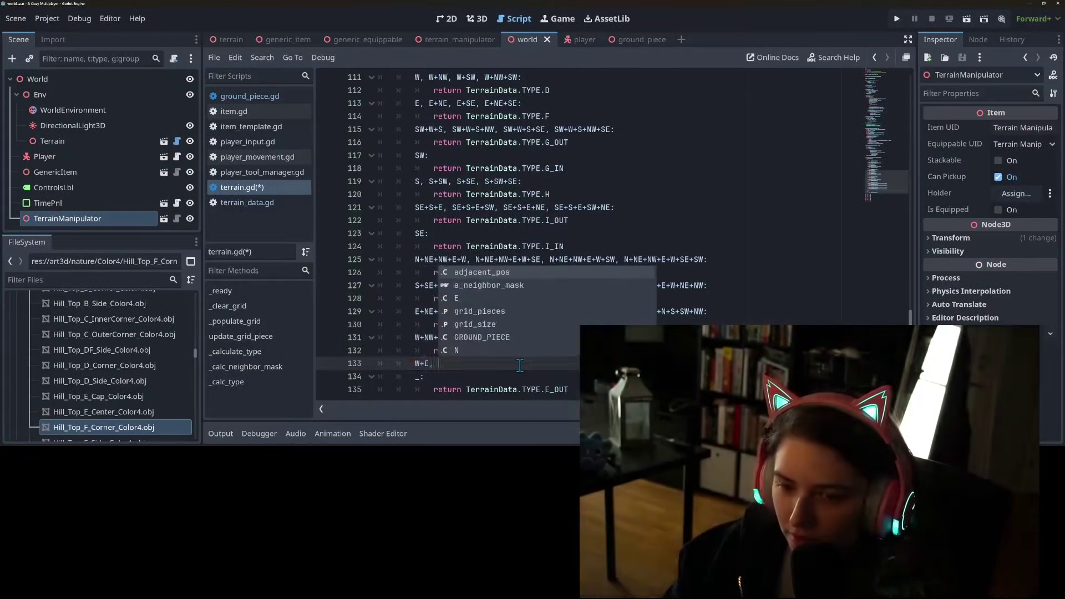
type("SW, W+E+NE,")
scroll(520, 365, "down", 1)
type(":")
key("Return")
type("return TerrainData.TYPE.DF")
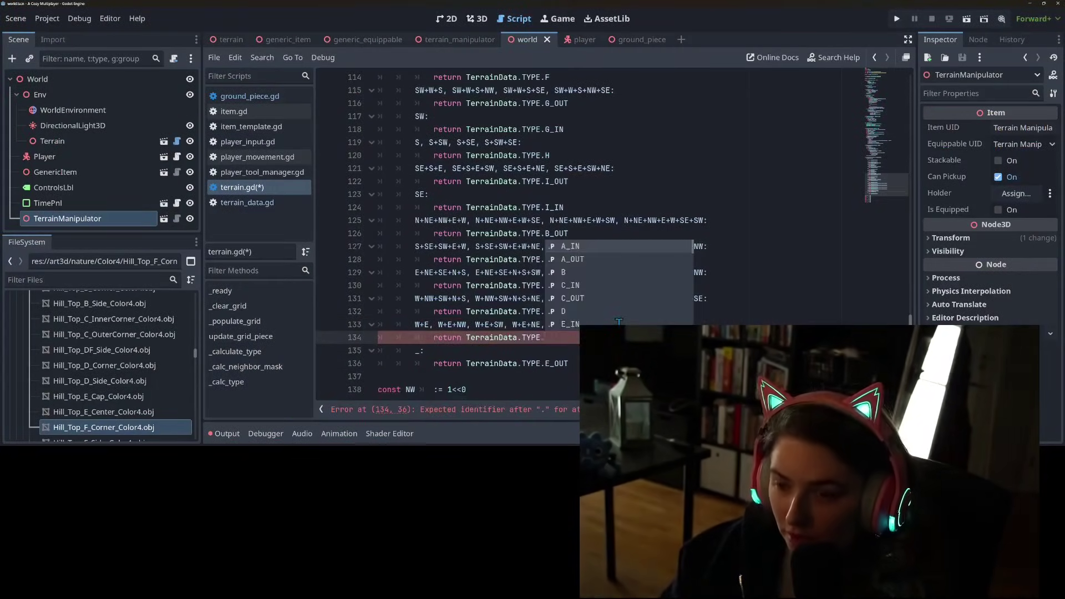
Add a match case returning TerrainData.TYPE.DF for N+S and its combinations with NE, NW, SE and SW
key("Return")
type("N+S:")
key("Return")
type("return TerrainData.TYPE.DF")
scroll(512, 329, "down", 1)
left_click(430, 312)
type(", N+S+")
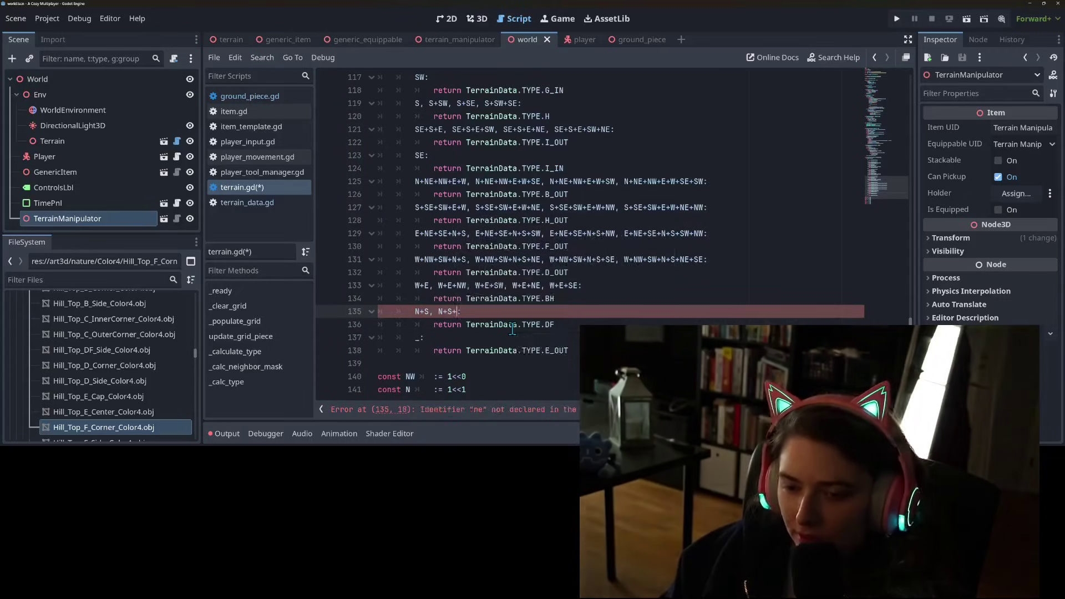
type("NE, N+S+NW, N+S+SE, N+S+SW, N+S+NE+NW, N+S+NE+SE")
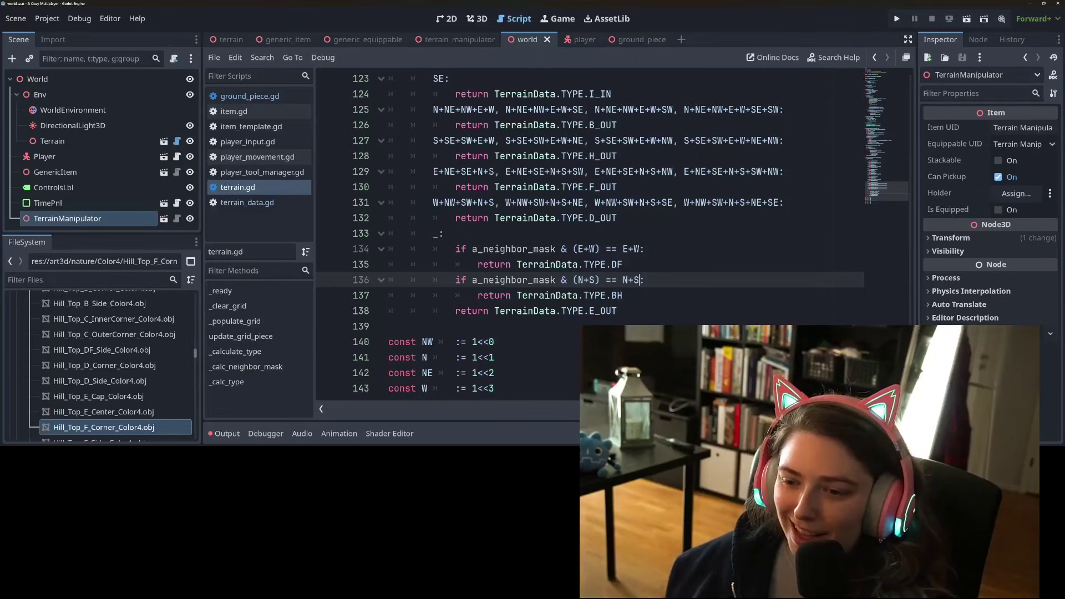
Look back over the match cases, show the world scene in 3D and run the project
scroll(612, 321, "up", 1)
scroll(571, 327, "up", 3)
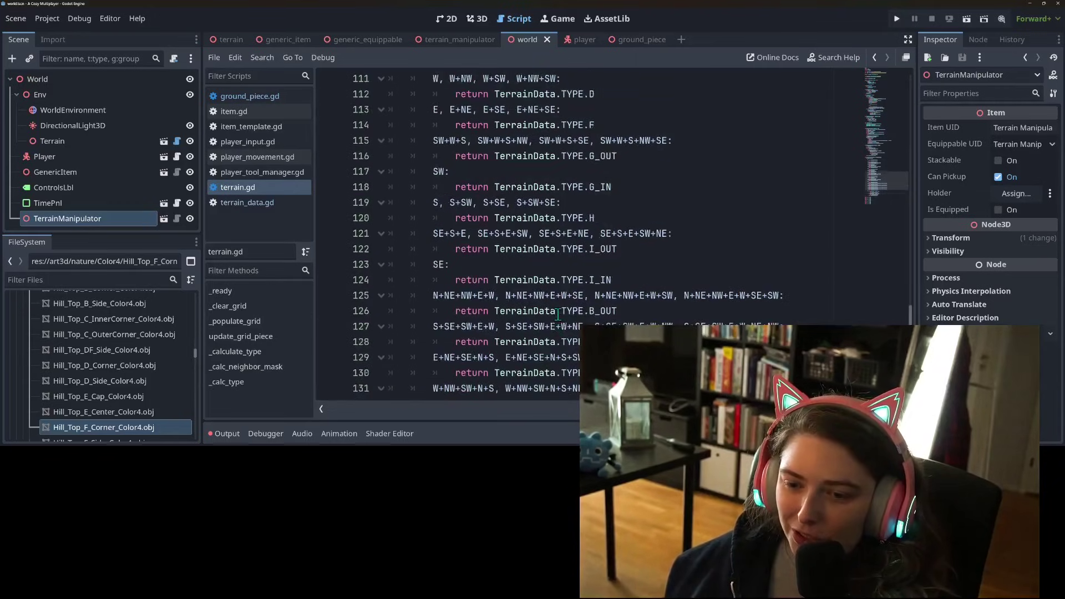
key("ctrl+F2")
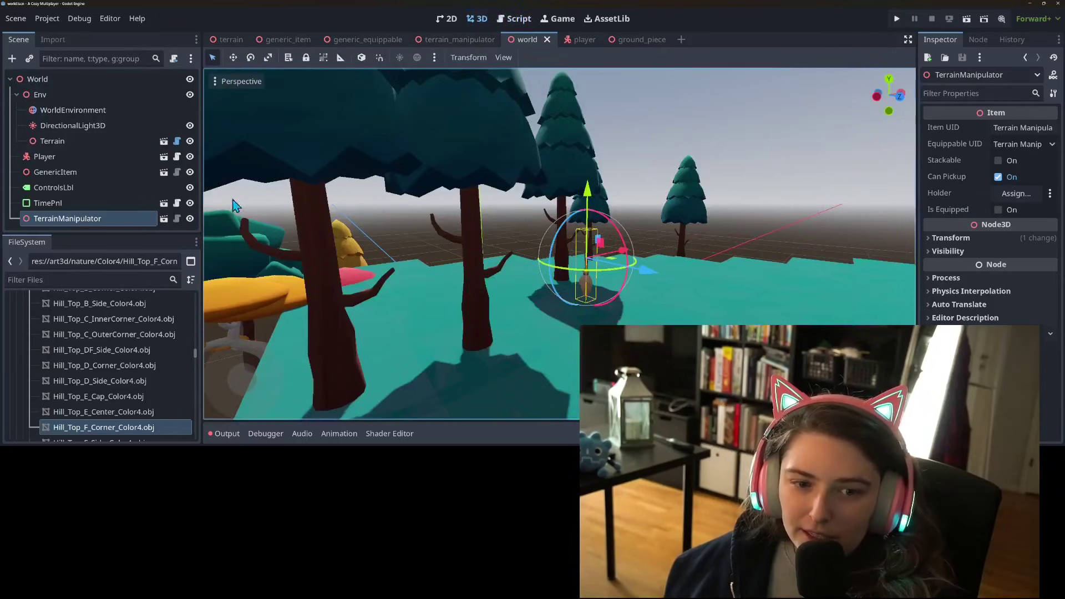
key("F5")
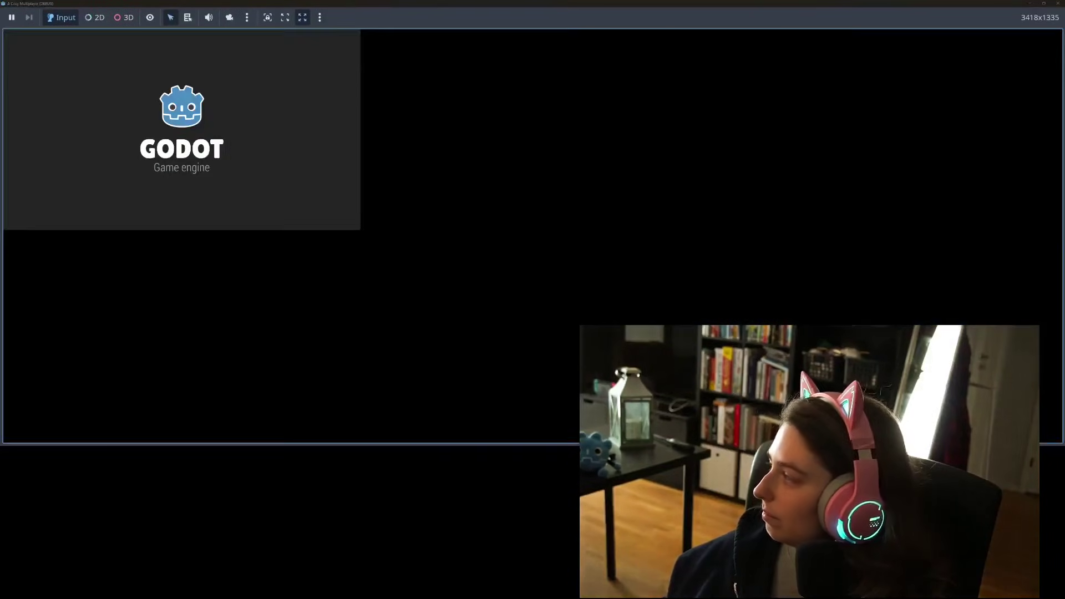
Walk the character around and over the raised terrain in the running game to examine the narrow tile shapes
key("w")
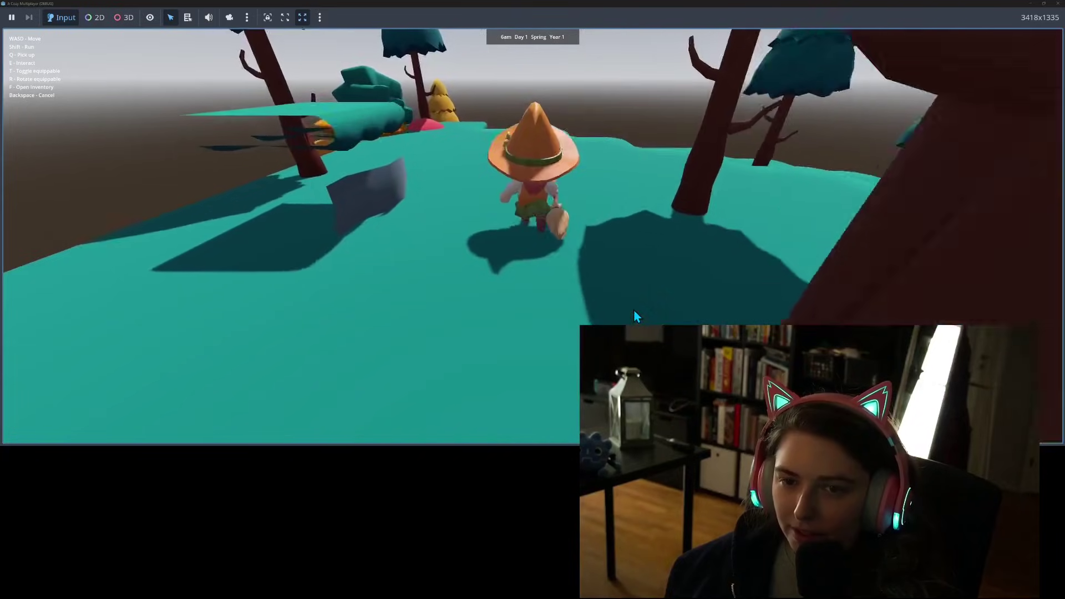
key("a")
key("w")
key("d")
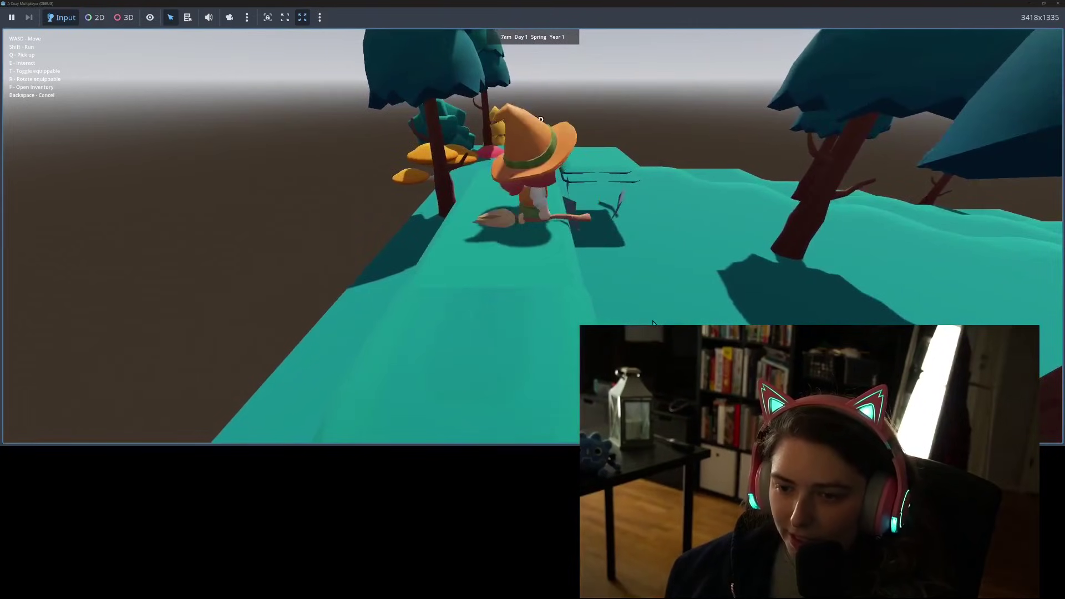
key("s")
key("d")
key("s")
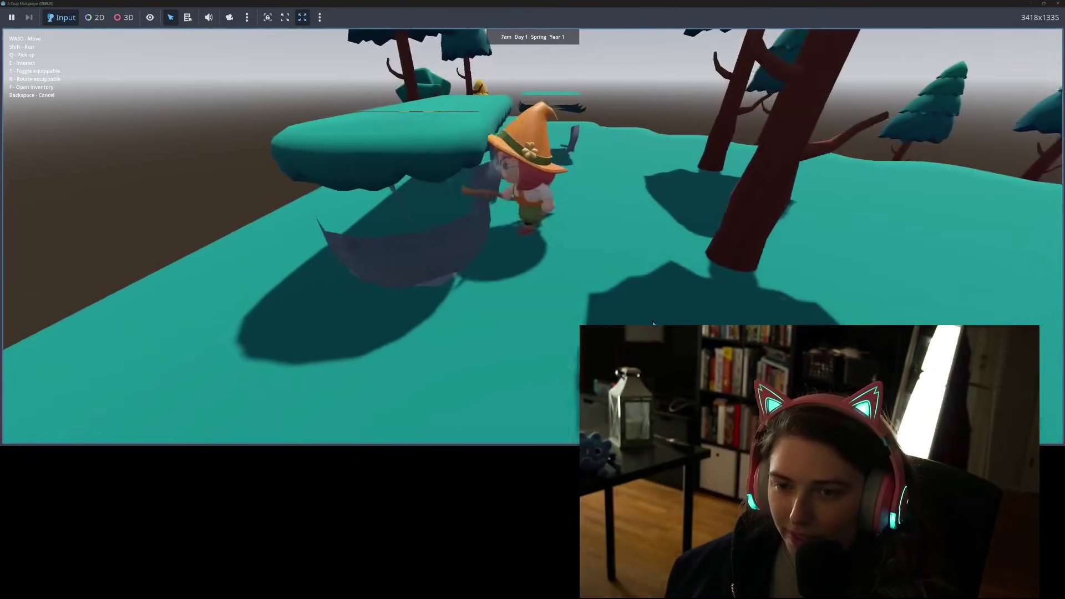
key("a")
key("w")
key("a")
key("s")
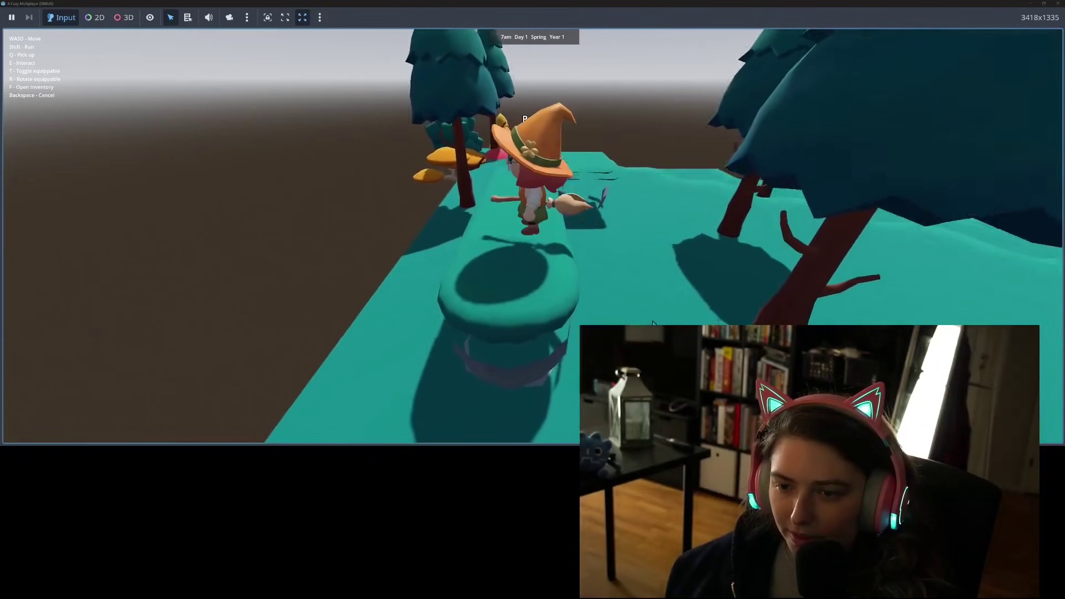
key("s")
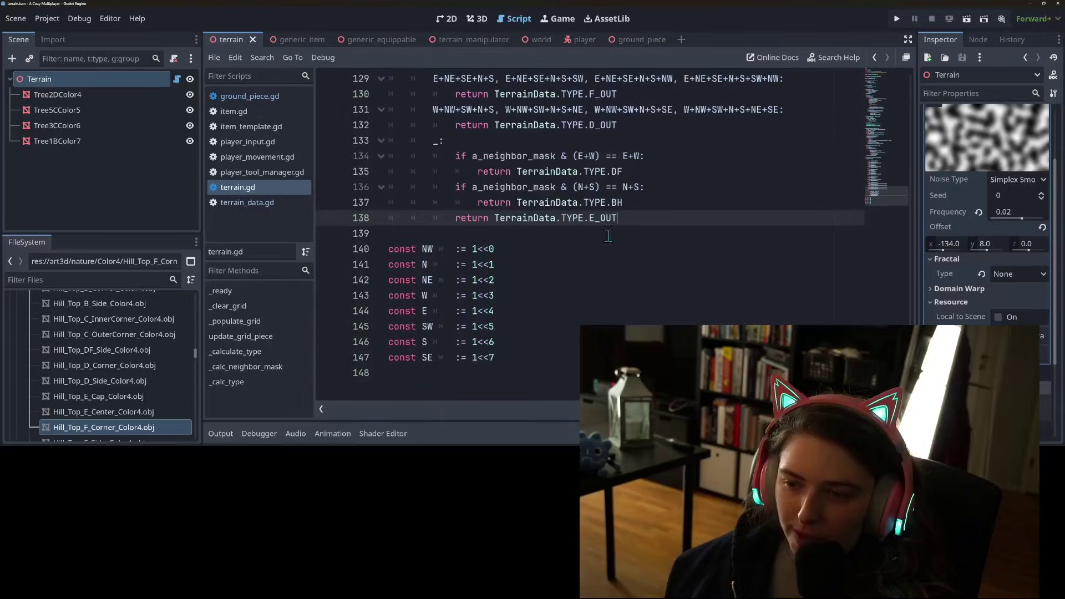
In the match's default case, add an a_neighbor_mask & (N+S) == 0 condition before the E+W check and start another condition on E+W
type(":")
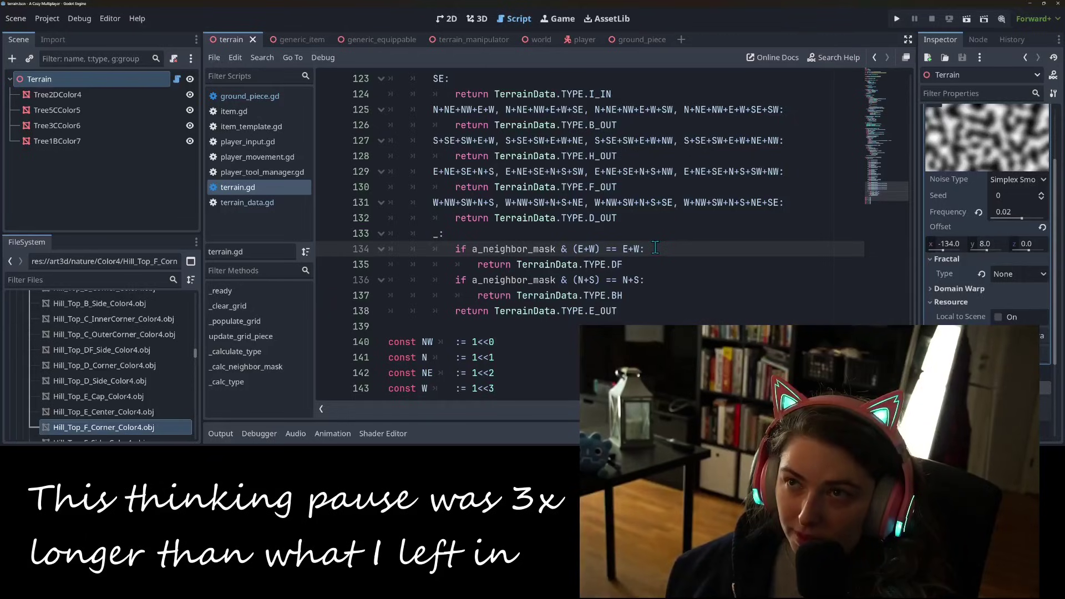
key("ctrl+shift+Return")
type("if a_neighbor_mask")
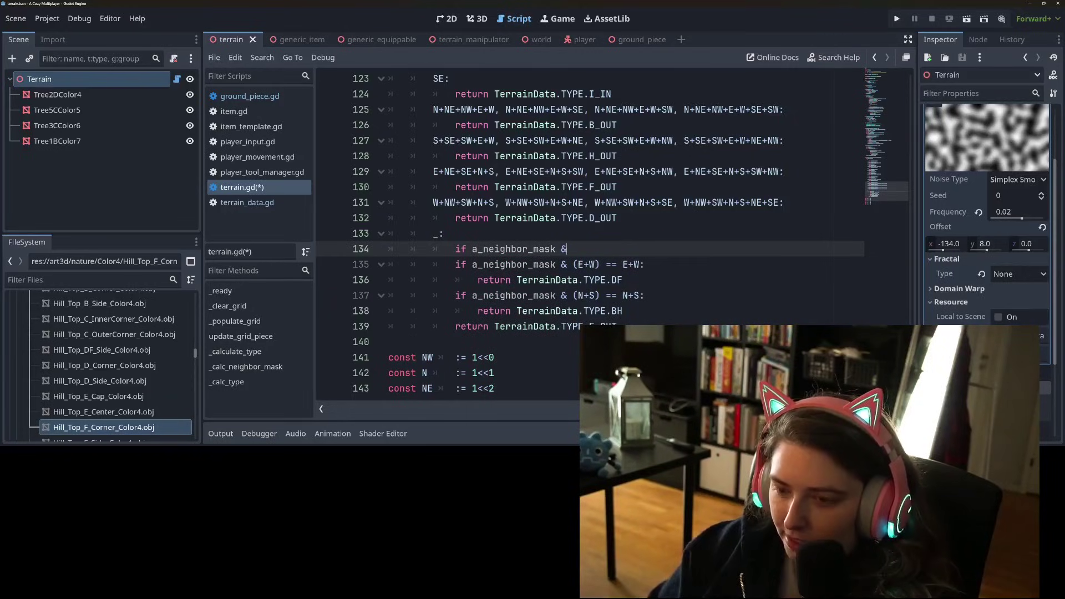
type(" & (N+")
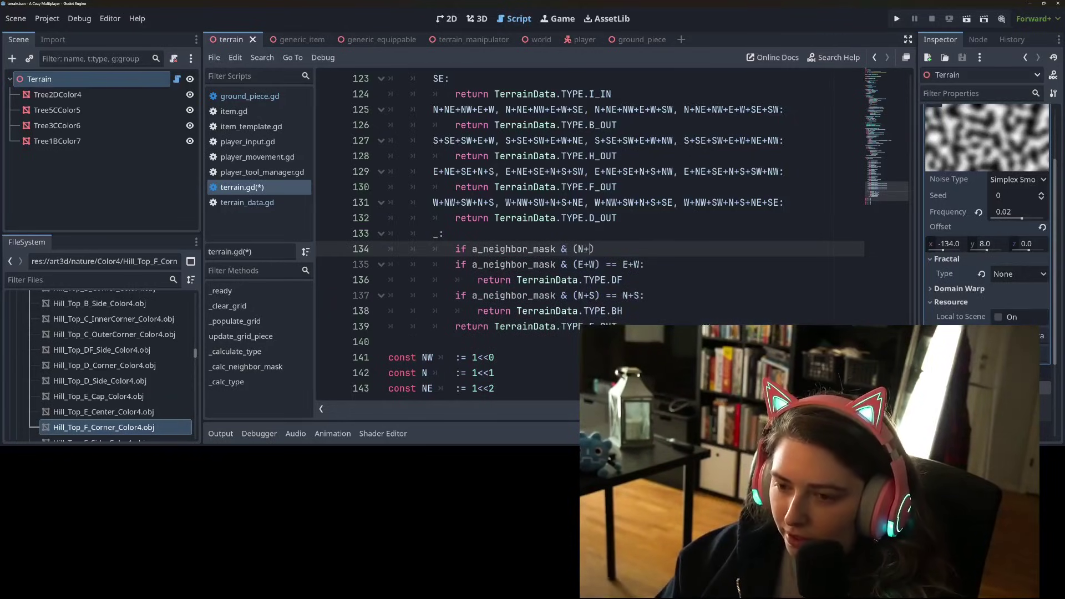
type("S) == 0")
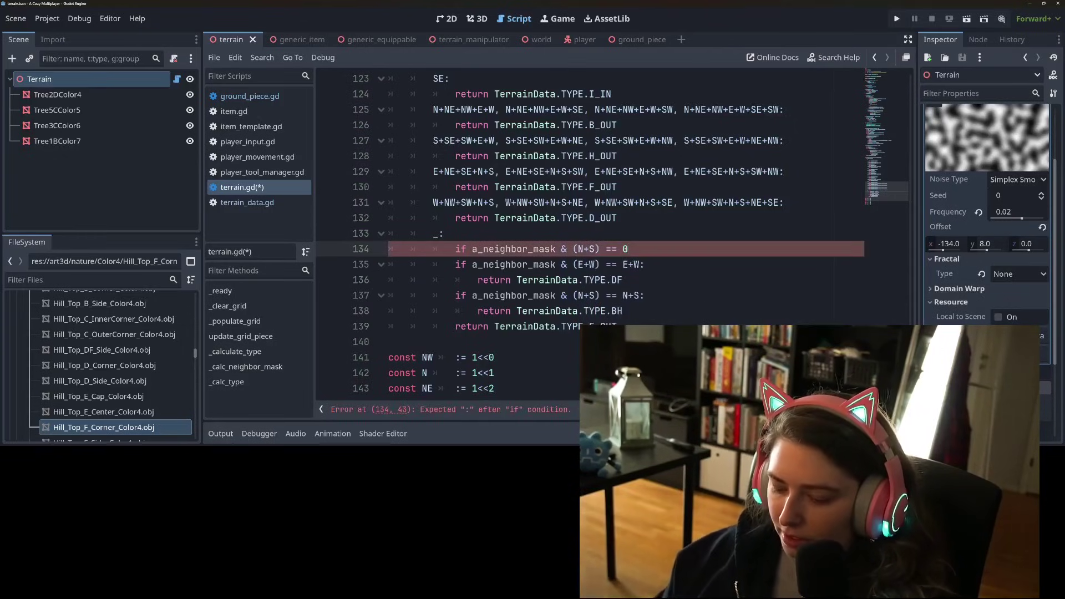
type("if a_neighbor_mask & (E+W")
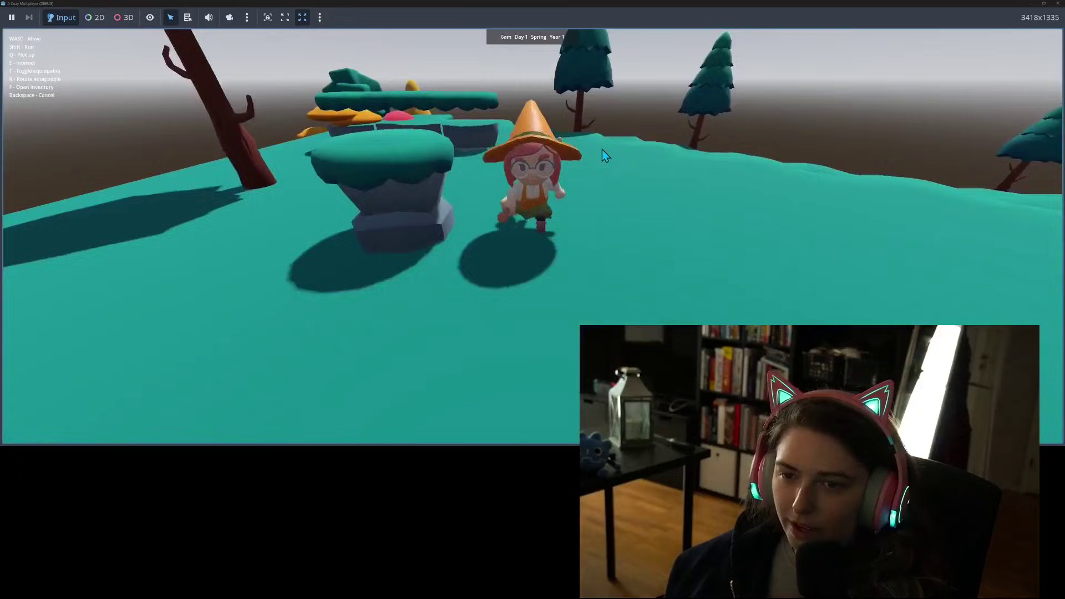
Walk the character past the isolated raised block and along the long cliff to inspect the tiles in the running game
key("a")
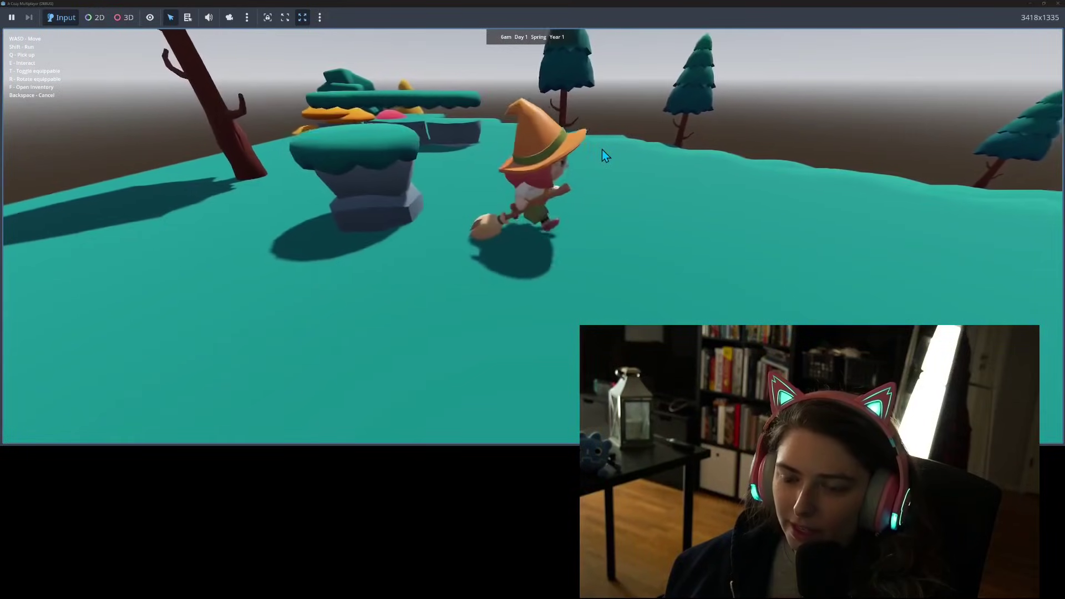
key("w")
key("a")
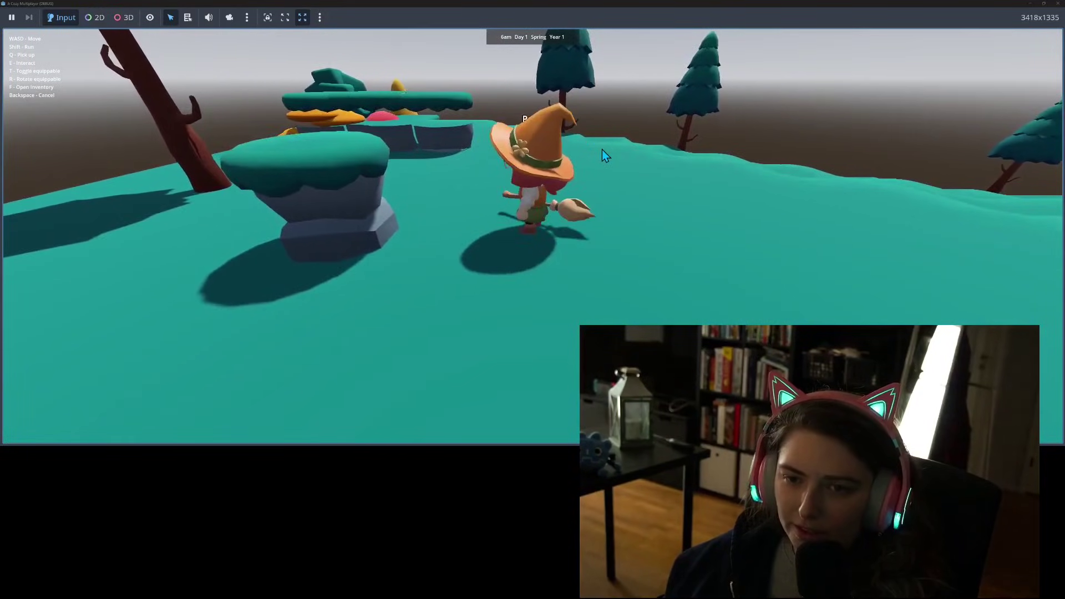
key("w")
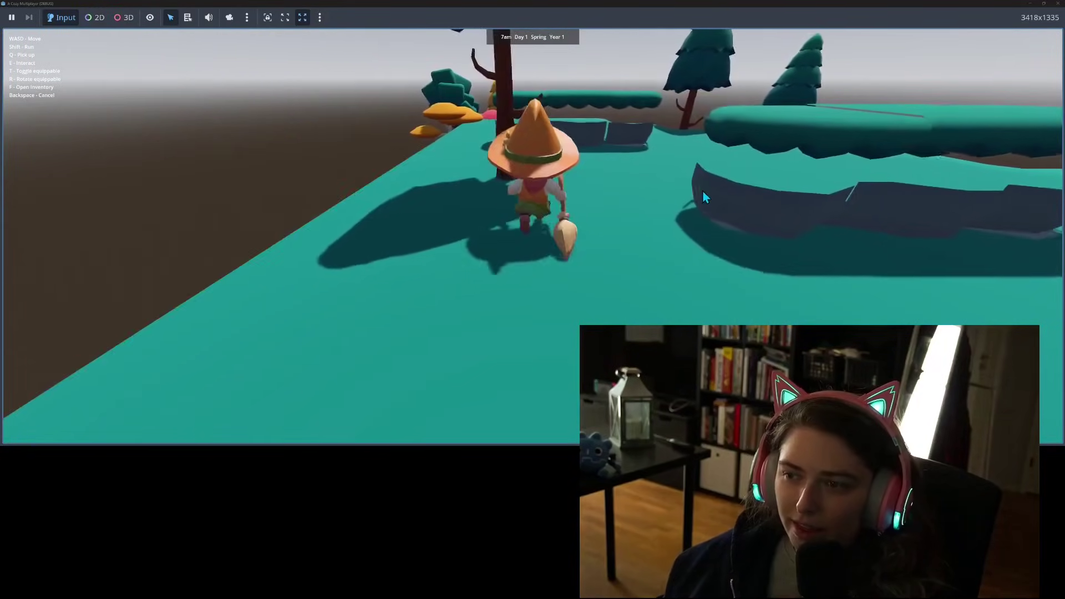
key("a")
key("d")
key("s")
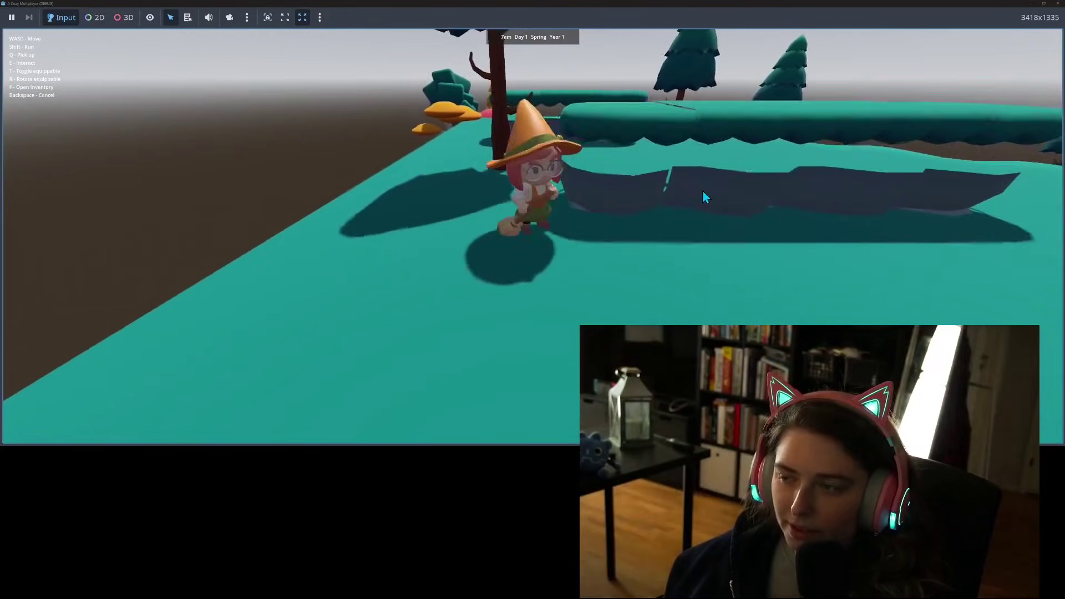
key("s")
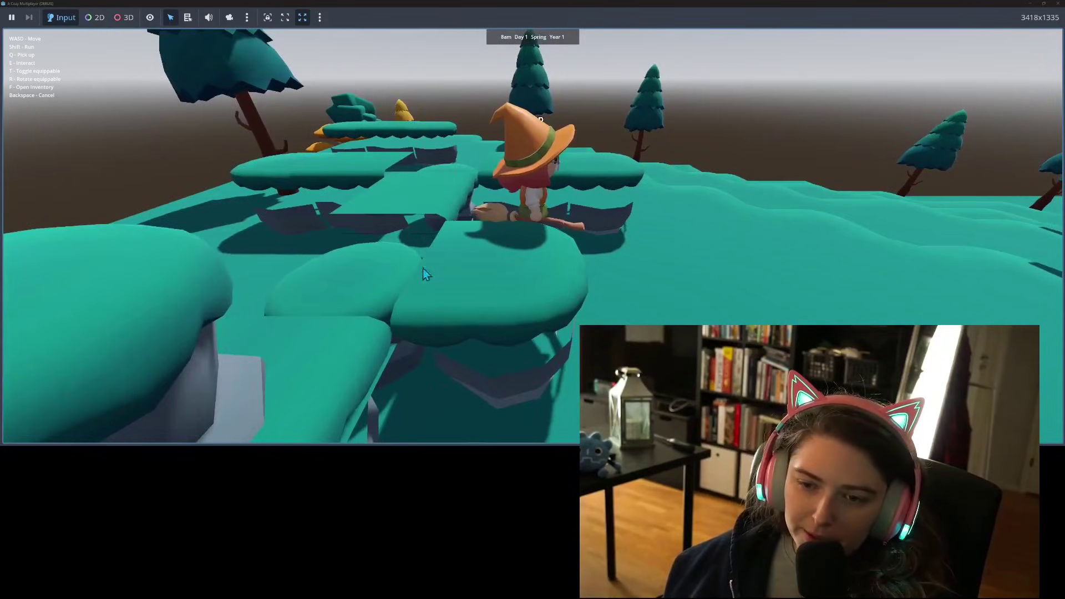
Walk the character across the raised platforms and the narrow strip joining them to check the tile transitions
key("w")
key("a")
key("w")
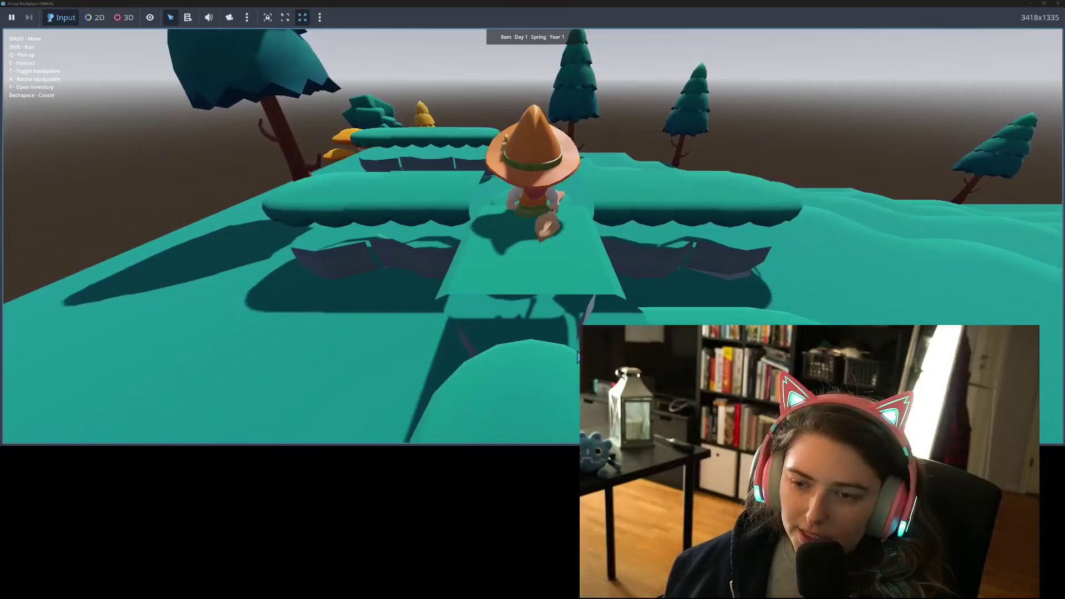
key("a")
key("w")
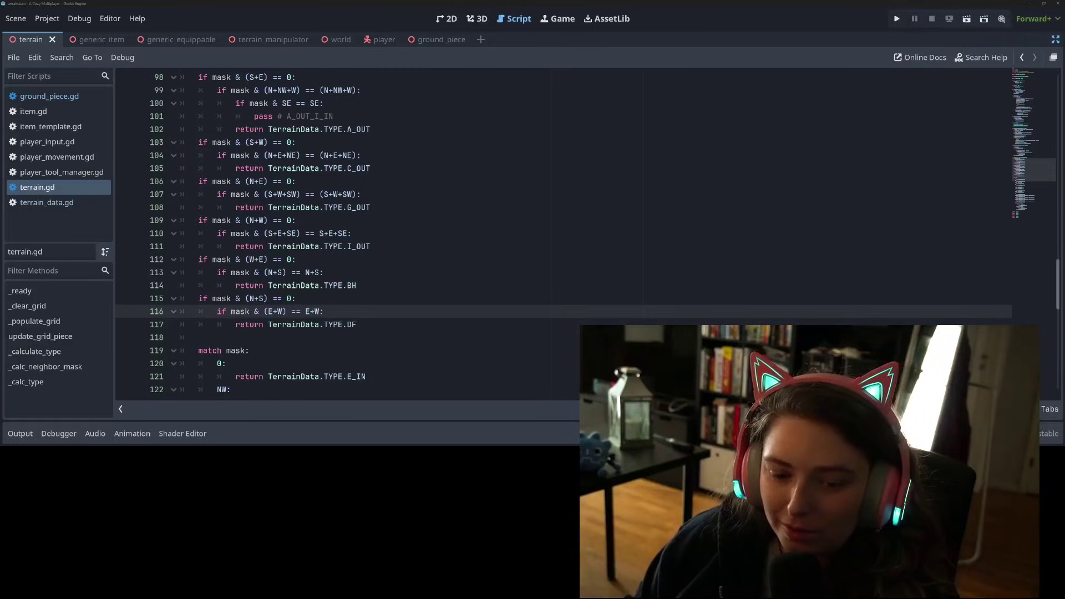
Examine the Krita tile grid around the H out cell and the coloured corner sketches alongside terrain.gd's mask checks
scroll(688, 322, "up", 4)
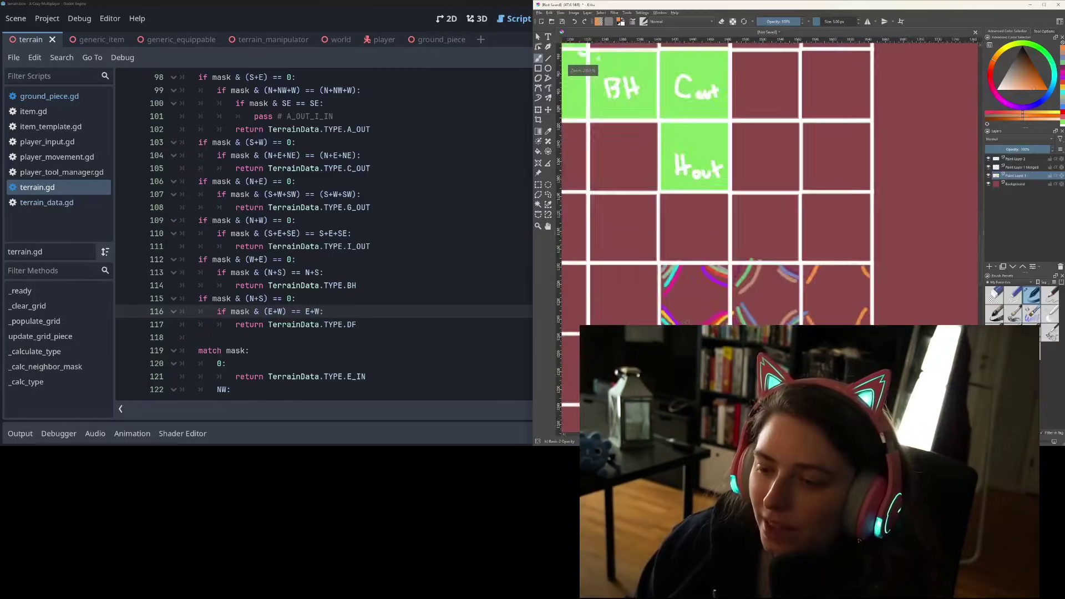
scroll(689, 321, "down", 1)
middle_click_drag(688, 321, 623, 320)
scroll(642, 341, "down", 1)
scroll(642, 339, "up", 1)
scroll(622, 320, "down", 1)
scroll(623, 319, "up", 1)
scroll(621, 316, "down", 2, "ctrl")
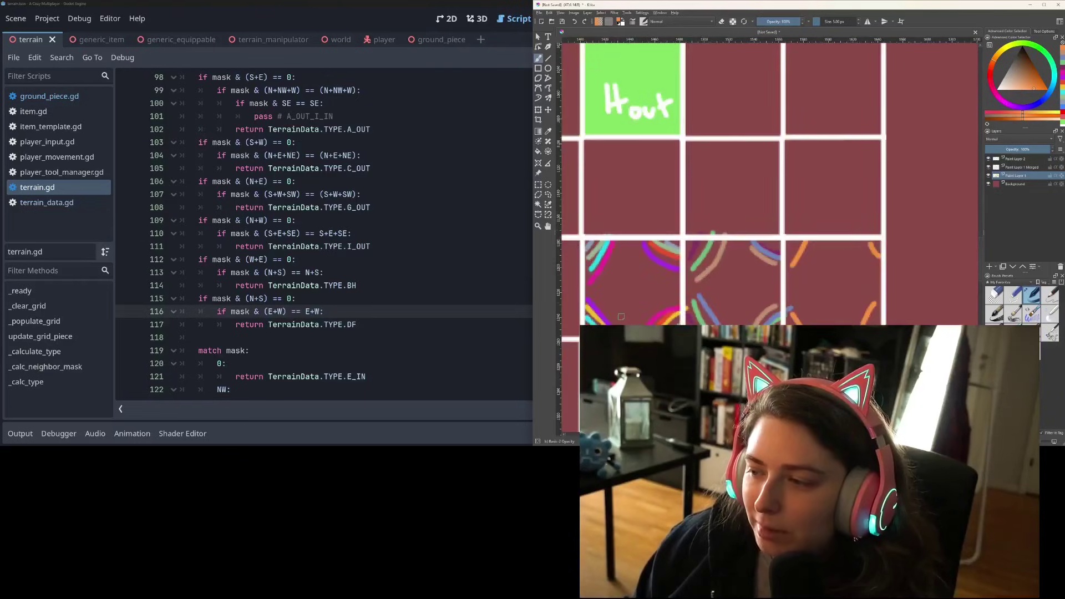
scroll(621, 316, "up", 2, "ctrl")
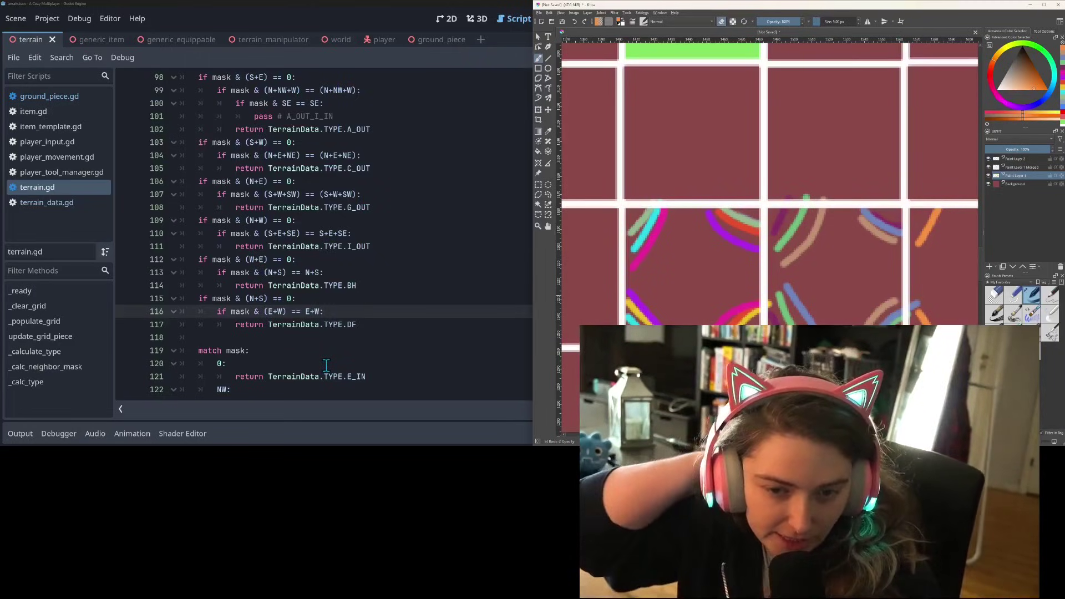
Review the corner mask conditions and the match cases of _calc_type in terrain.gd
scroll(328, 338, "up", 6)
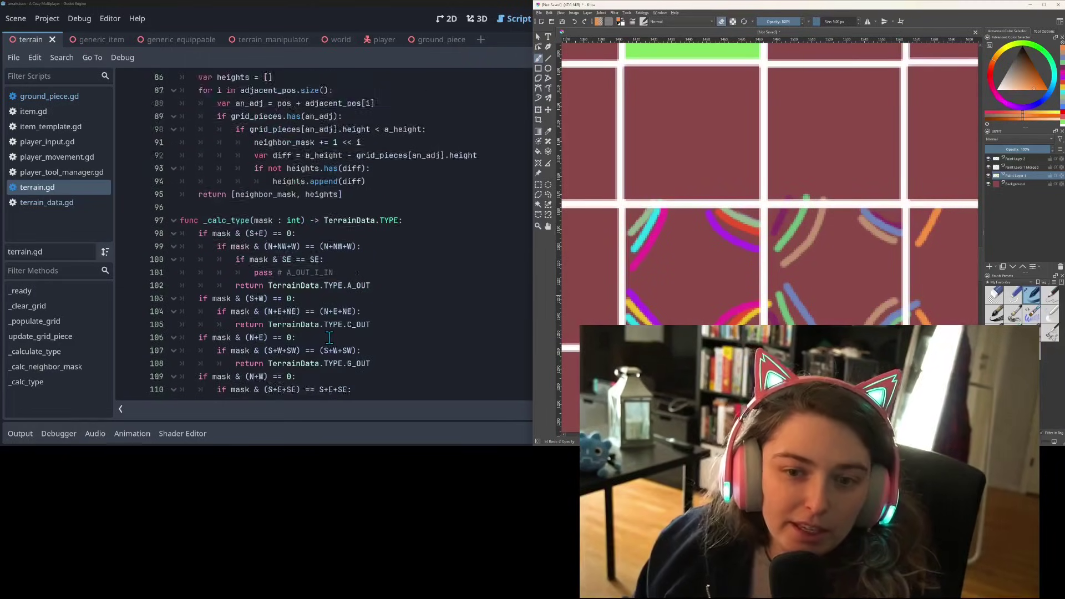
scroll(330, 333, "down", 6)
scroll(279, 265, "down", 2)
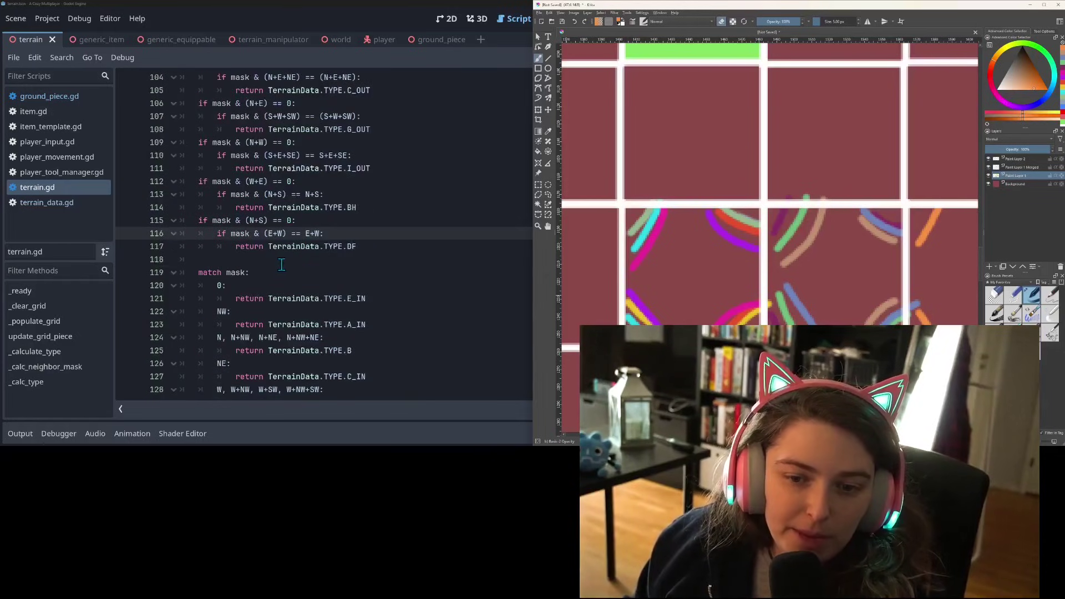
scroll(291, 265, "down", 6)
scroll(694, 317, "down", 2)
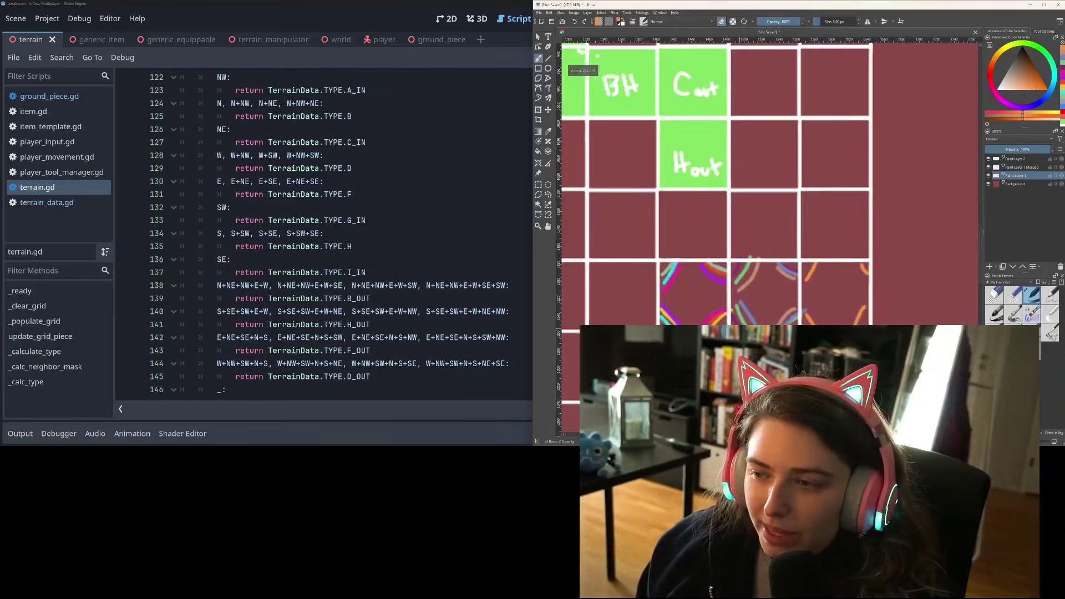
Examine the Krita tile grid around the BH, C out and H out cells, the numbered neighbours and the coloured corner sketches
scroll(738, 328, "up", 2)
scroll(745, 325, "down", 2)
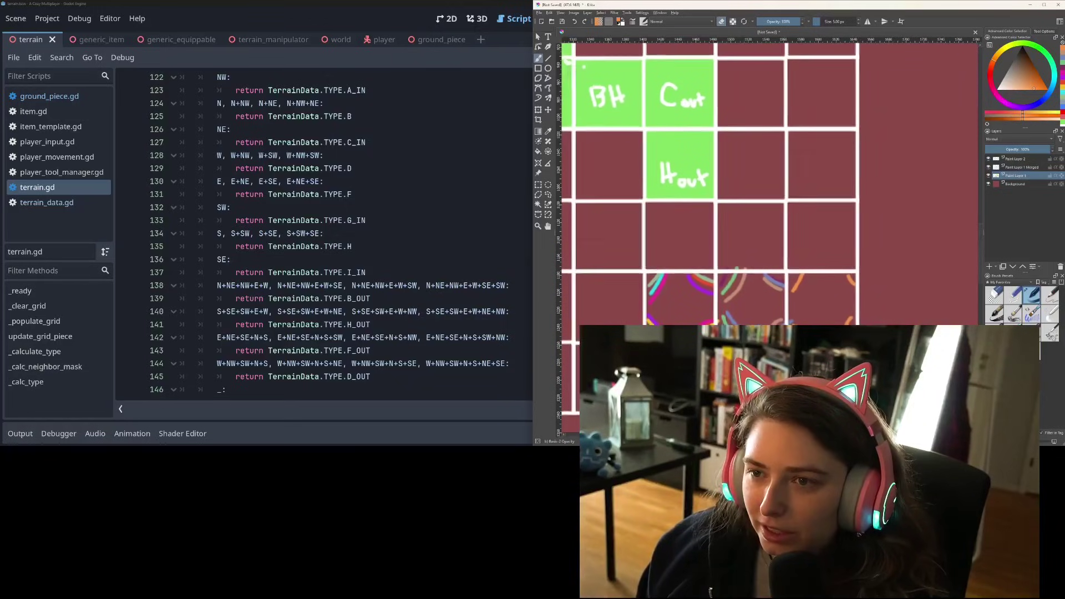
scroll(744, 325, "up", 2, "ctrl")
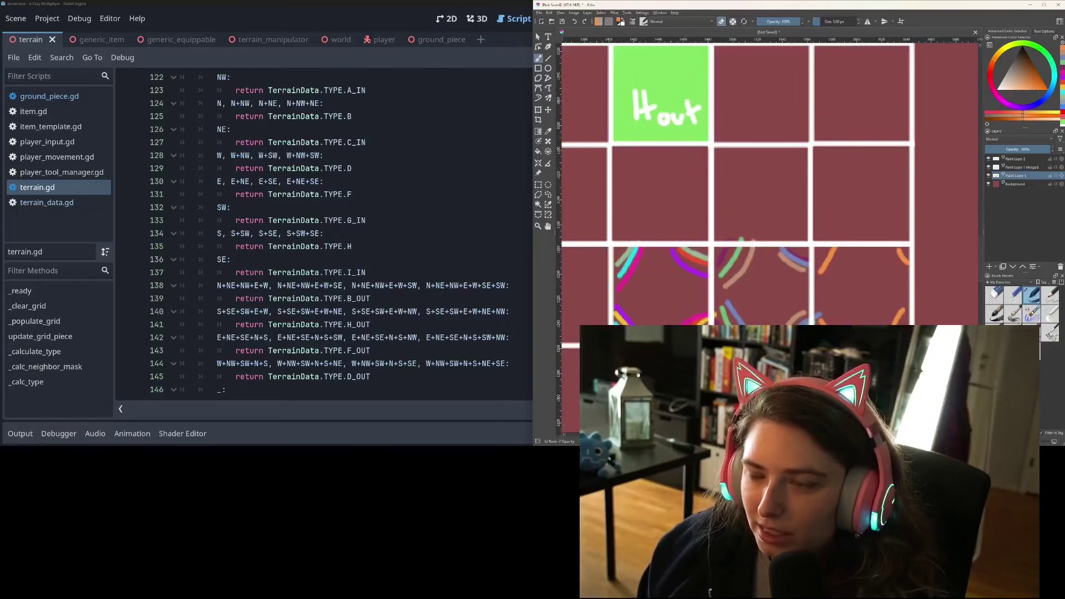
middle_click_drag(668, 345, 878, 325)
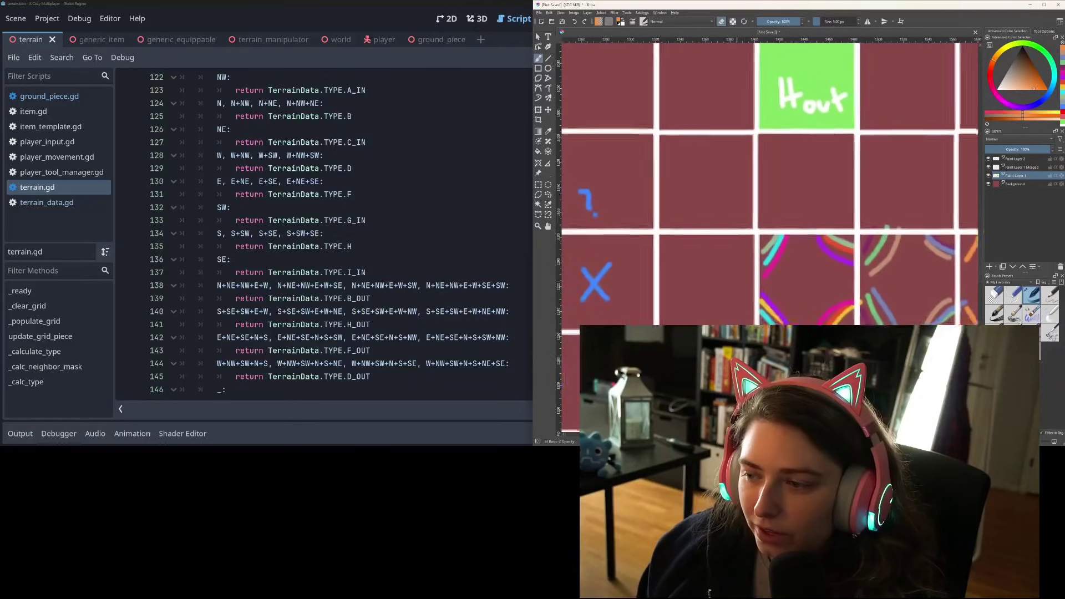
scroll(878, 325, "down", 2)
middle_click_drag(778, 327, 733, 316)
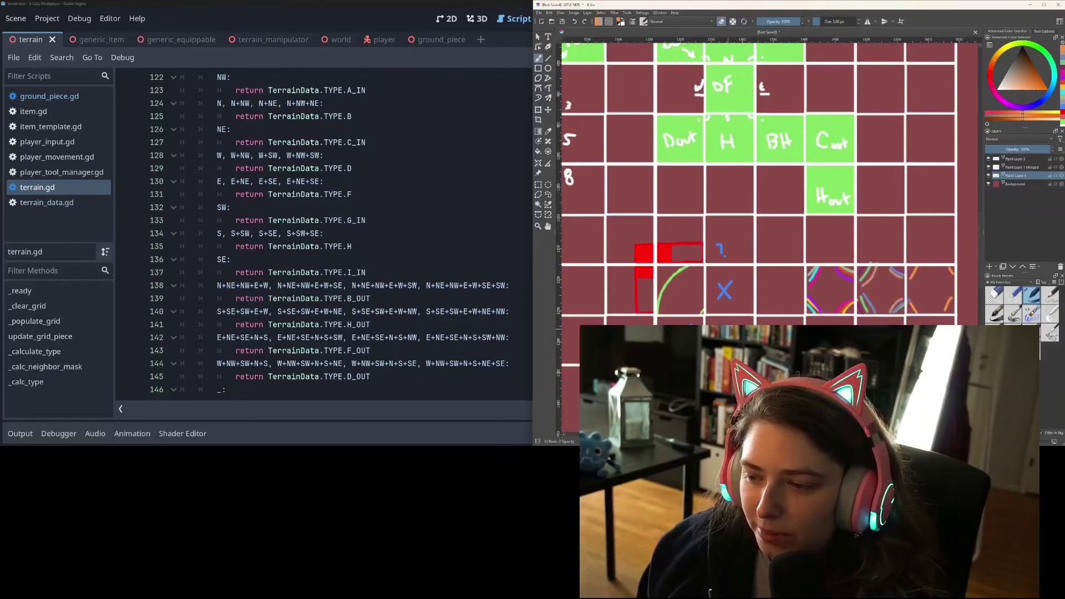
scroll(729, 328, "up", 1)
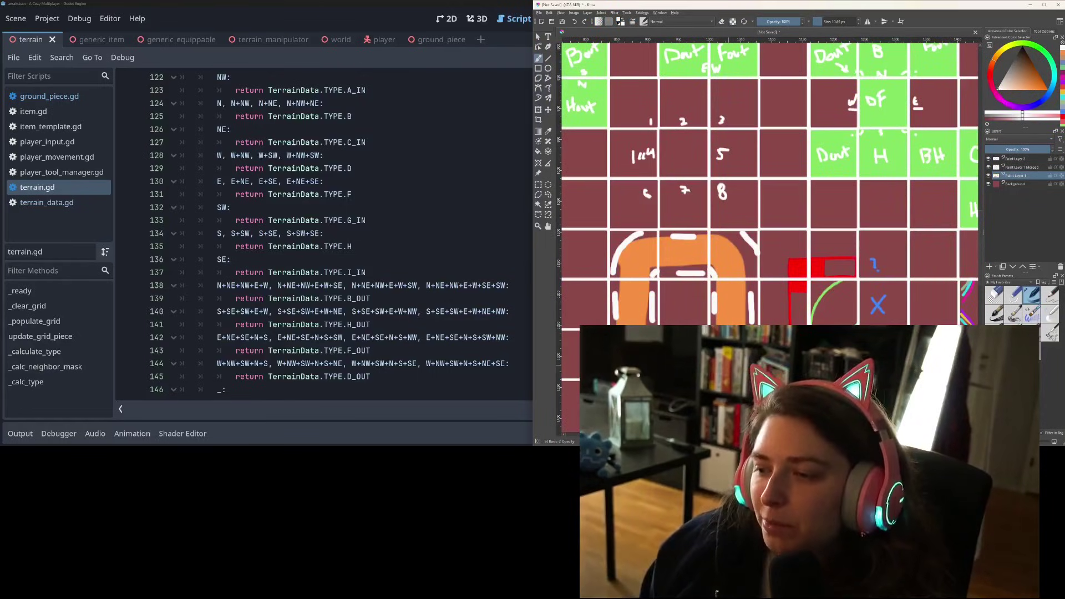
scroll(638, 347, "down", 1, "ctrl")
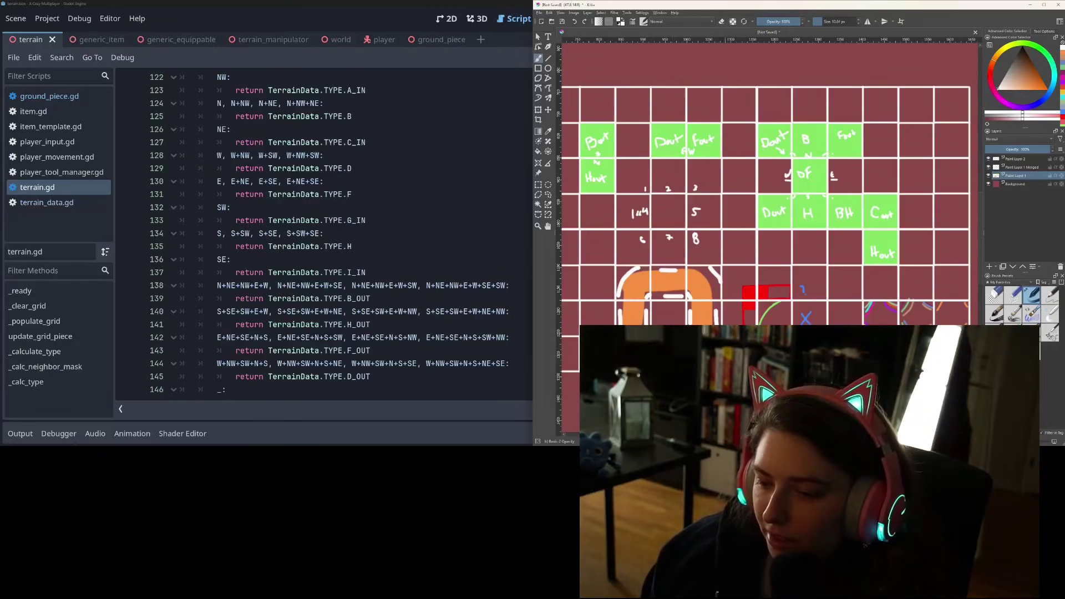
middle_click_drag(772, 322, 754, 302)
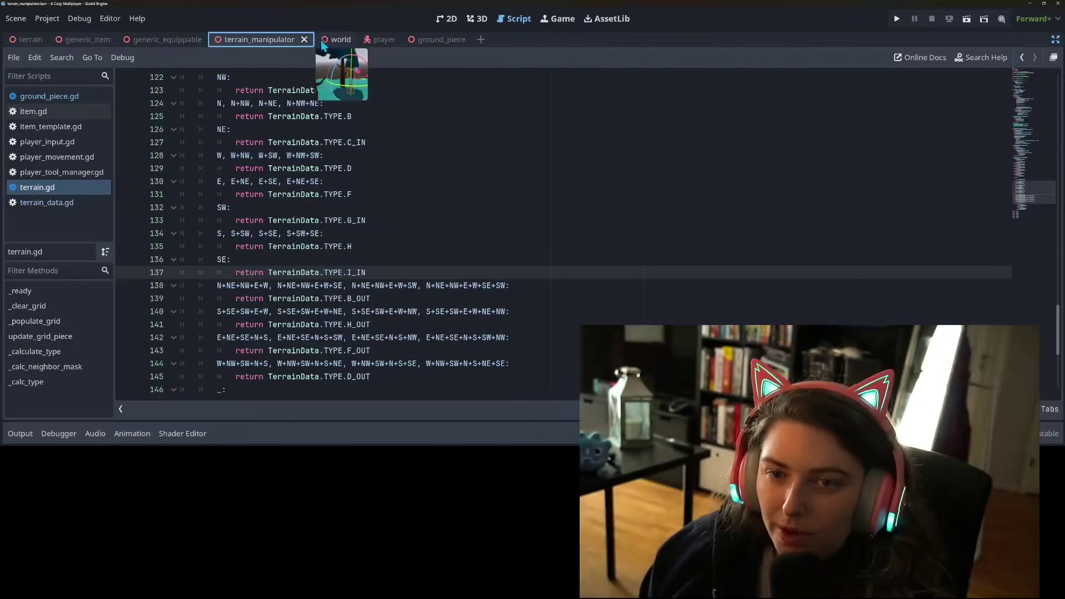
Open the world scene in the 3D view and look over its ground
left_click(327, 41)
left_click(475, 19)
scroll(453, 276, "up", 3)
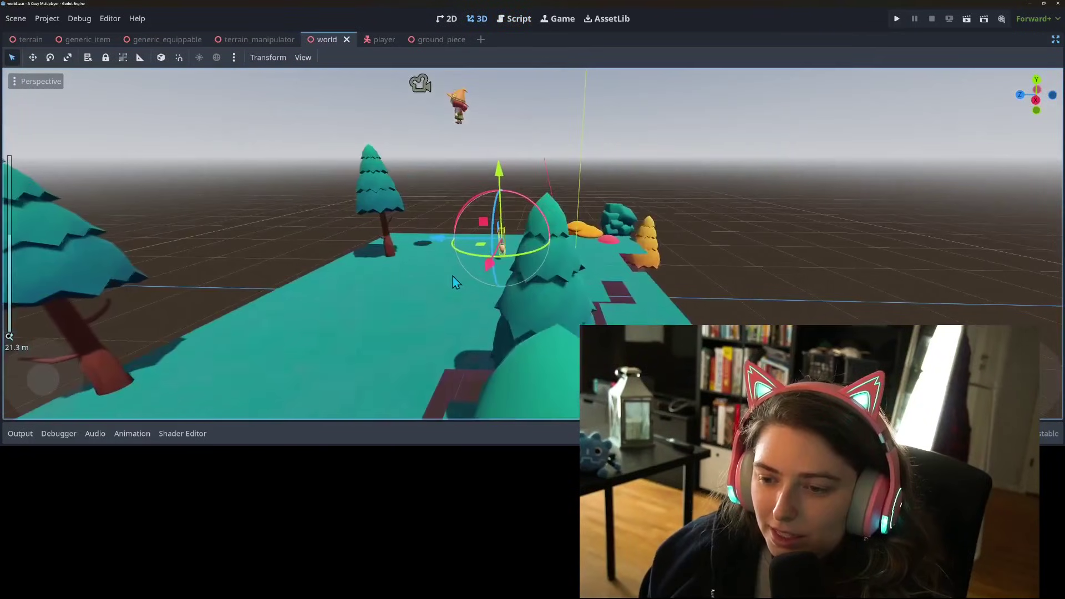
middle_click_drag(452, 276, 451, 255)
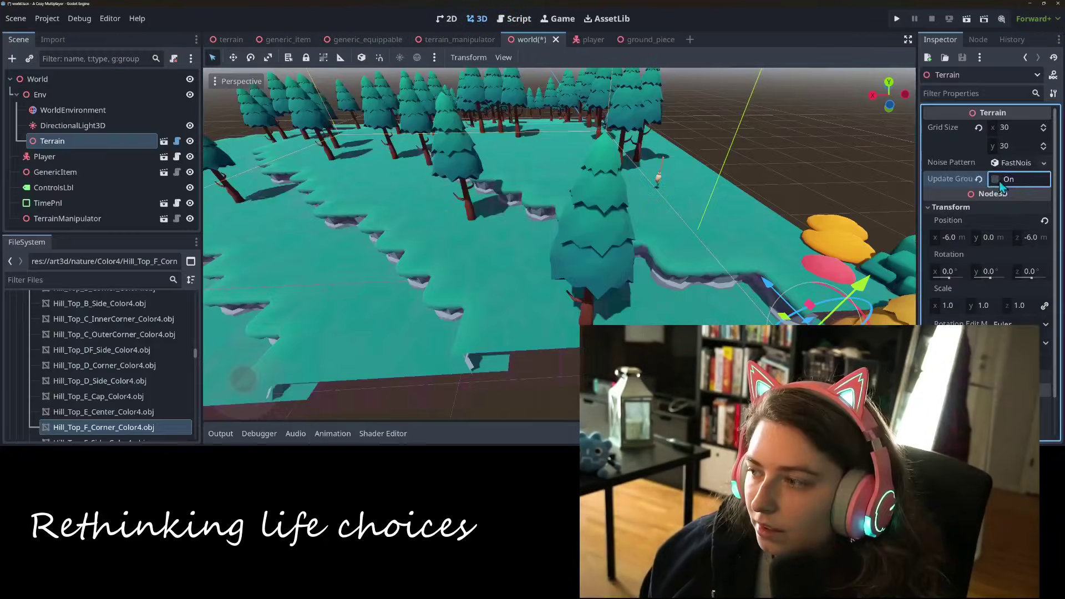
Examine the generated terrain's cliff edges and corner tiles in the world scene, both close up and from a distance
middle_click_drag(428, 333, 777, 337)
scroll(472, 303, "up", 8)
scroll(502, 286, "down", 8)
scroll(477, 278, "up", 3)
scroll(568, 304, "up", 2)
middle_click_drag(627, 222, 640, 298)
scroll(542, 315, "up", 3)
scroll(543, 309, "down", 6)
scroll(594, 310, "up", 6)
scroll(640, 298, "down", 2)
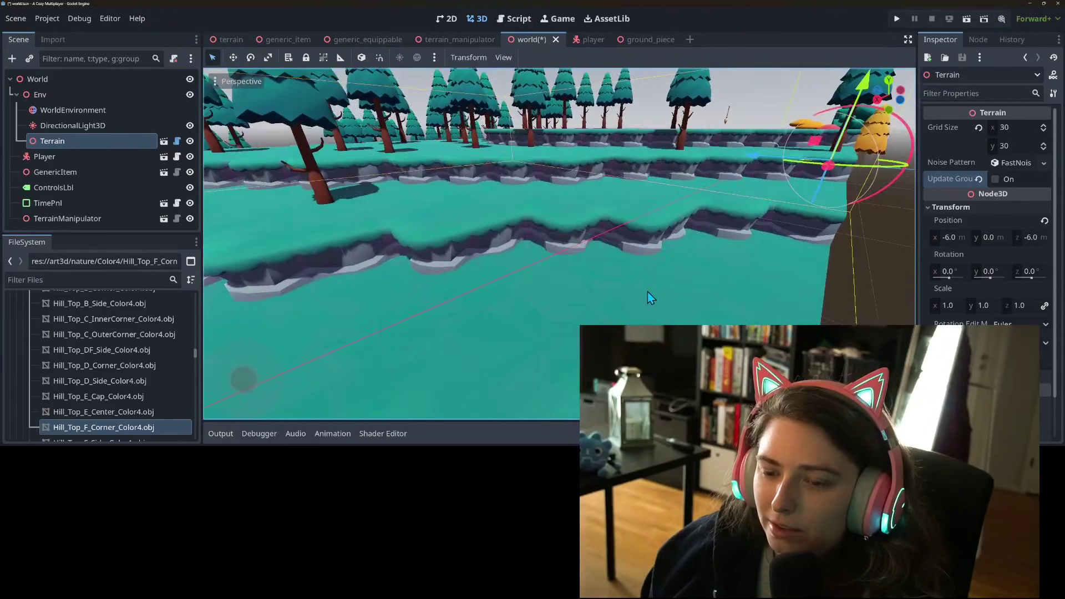
scroll(624, 186, "down", 5)
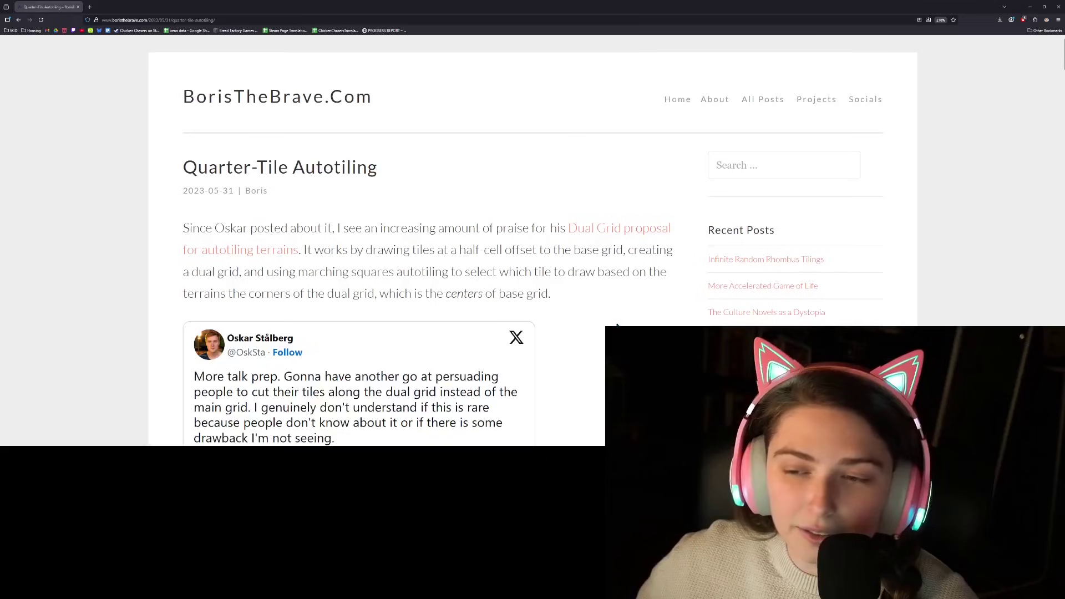
Read the Quarter-Tile Autotiling article on BorisTheBrave.Com, including its dual grid introduction and tile-cut diagrams
scroll(618, 326, "down", 4)
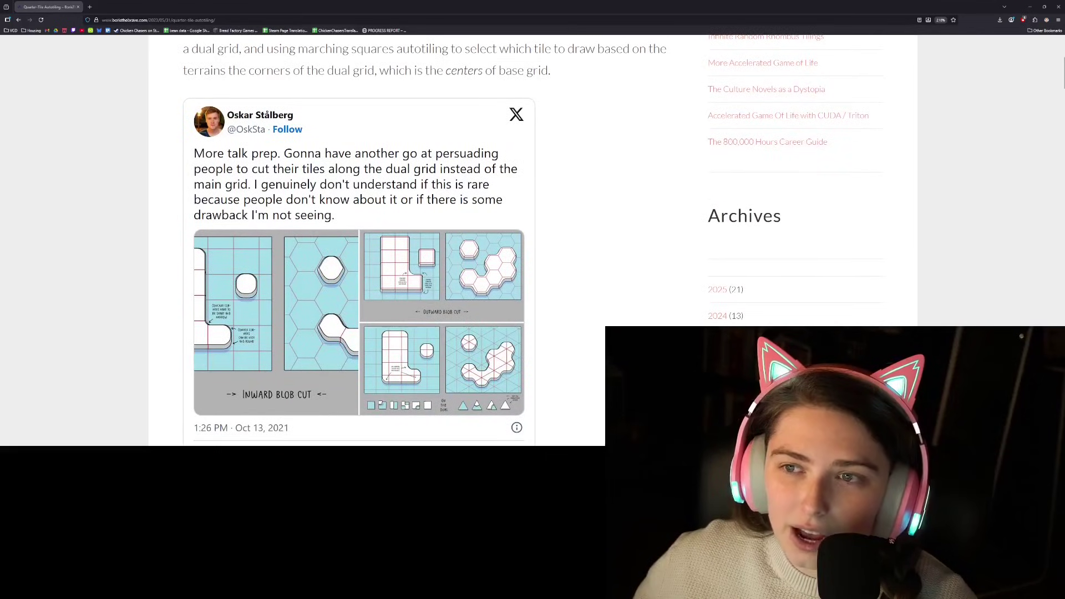
scroll(597, 354, "up", 2)
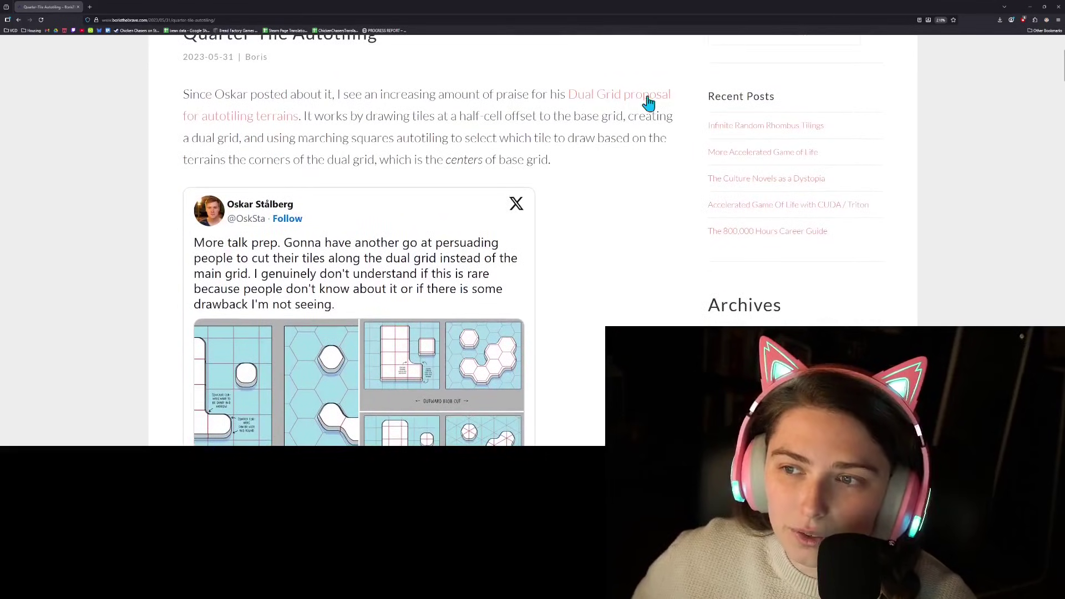
scroll(611, 244, "down", 10)
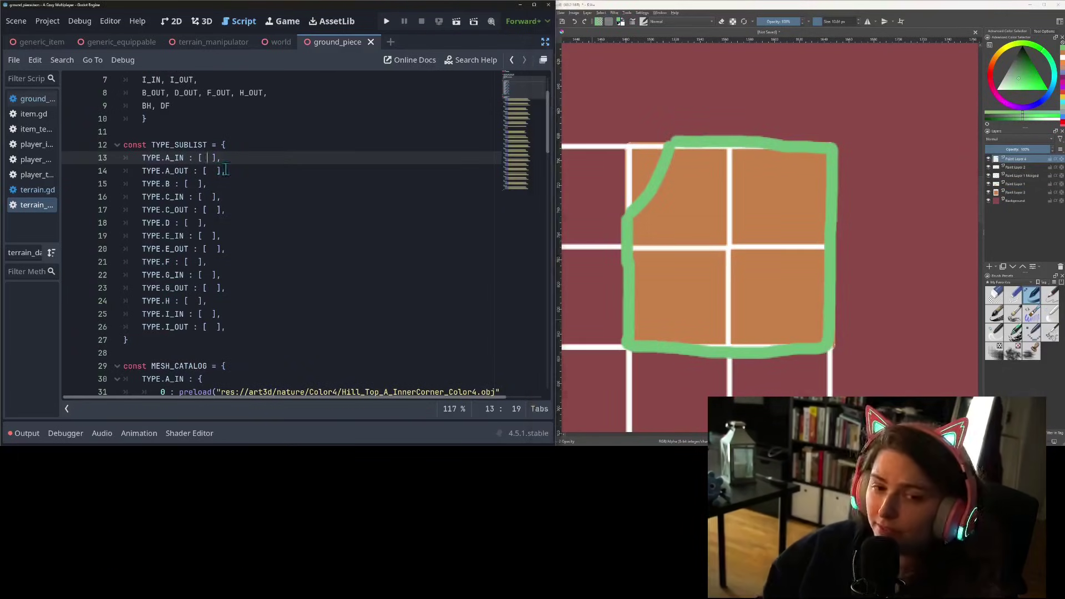
Fill the TYPE.A_IN entry of TYPE_SUBLIST with TYPE.E_IN, TYPE.I_IN, TYPE.E_IN
type("TYPE.E_IN, TYPE.I_IN, TYPE.E_IN")
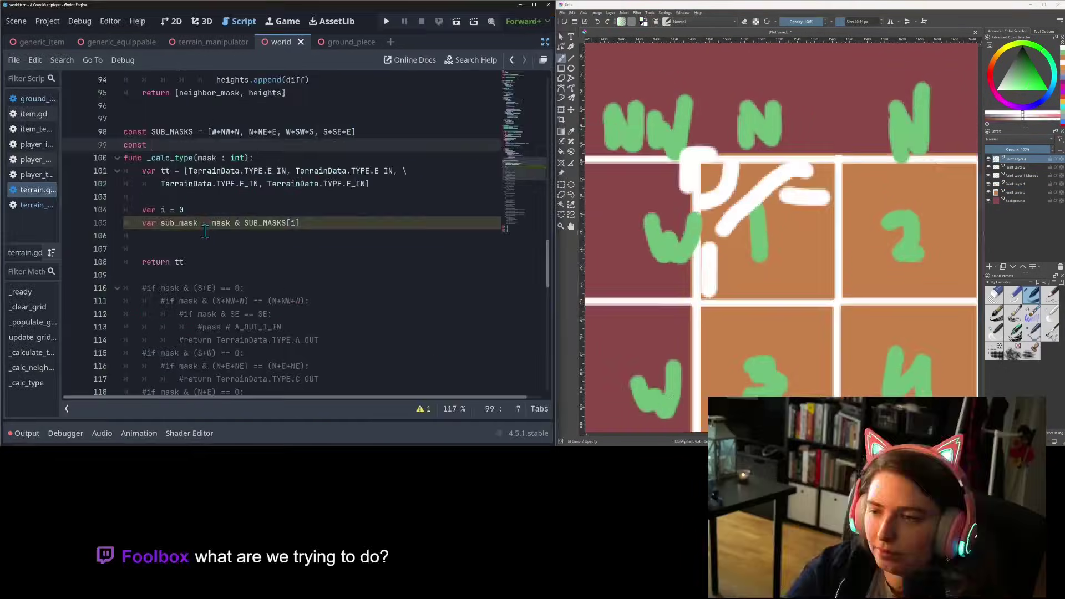
Define a types_by_dir constant mapping W+NW+N to TerrainData.TYPE.A_OUT and W+N to TerrainData.TYPE.A_IN, and start the N entry
type("types_by_dir = {")
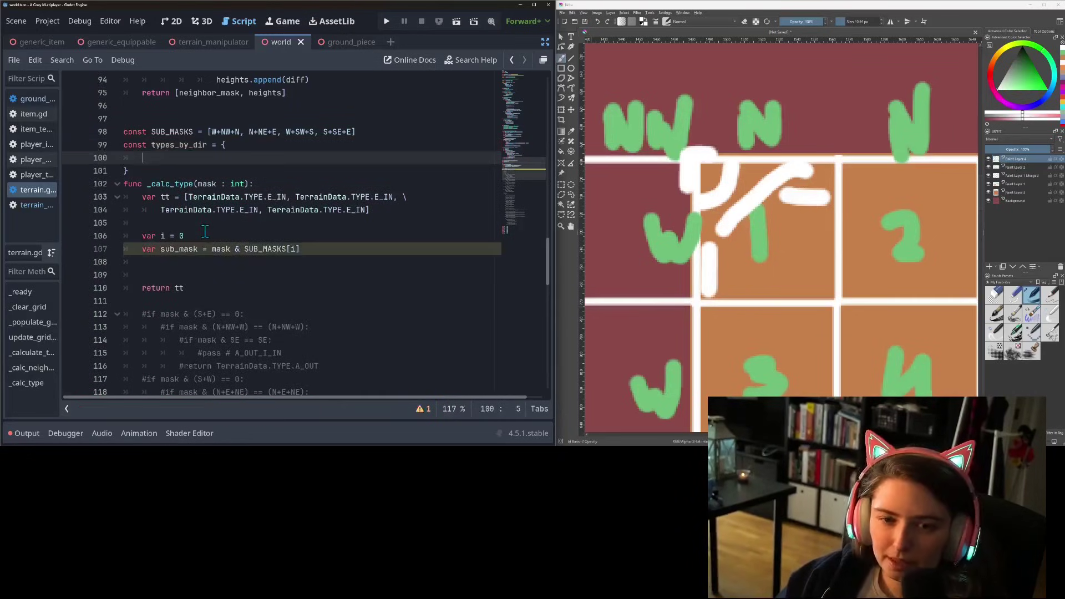
key("Return")
type("W+NW+N : TerrainData.TYPE.A_OUT,")
key("Return")
type("W+N : TerrainData.TYPE.A_IN,")
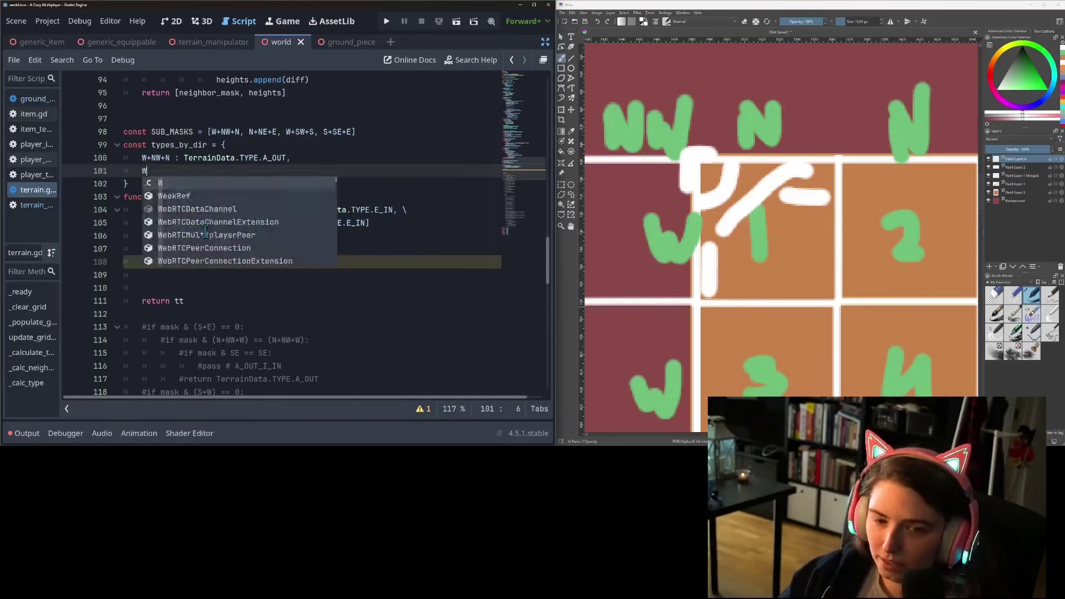
key("Return")
type("N : Terrain.TR")
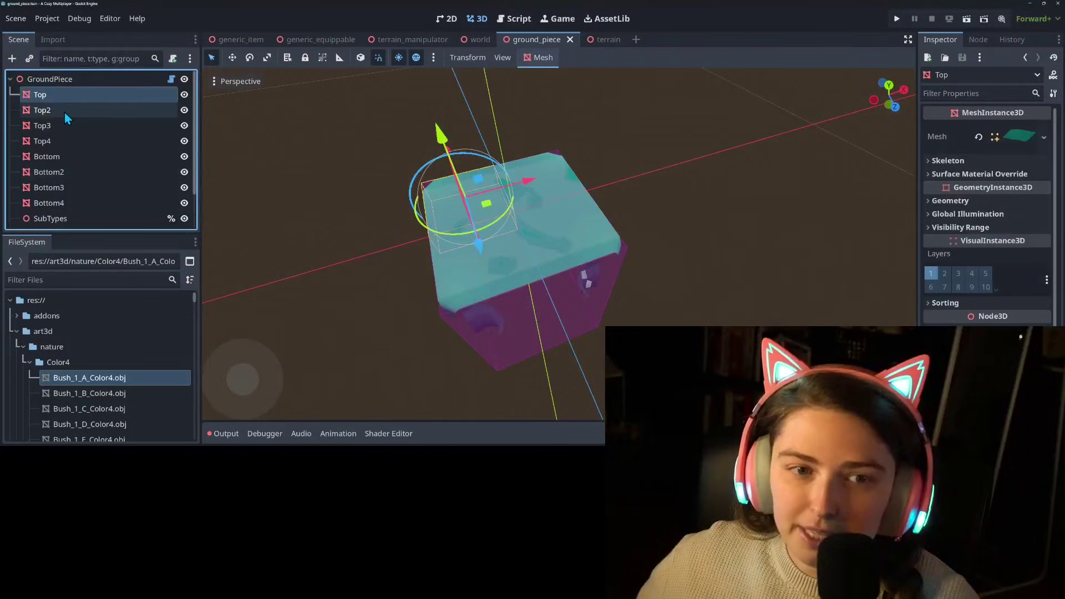
Inspect the Top and Bottom quarter meshes of the ground_piece scene from several angles
left_click(65, 111)
left_click(70, 97)
mouse_move(441, 135)
left_mouse_down()
mouse_move(429, 111)
mouse_move(437, 124)
left_mouse_up()
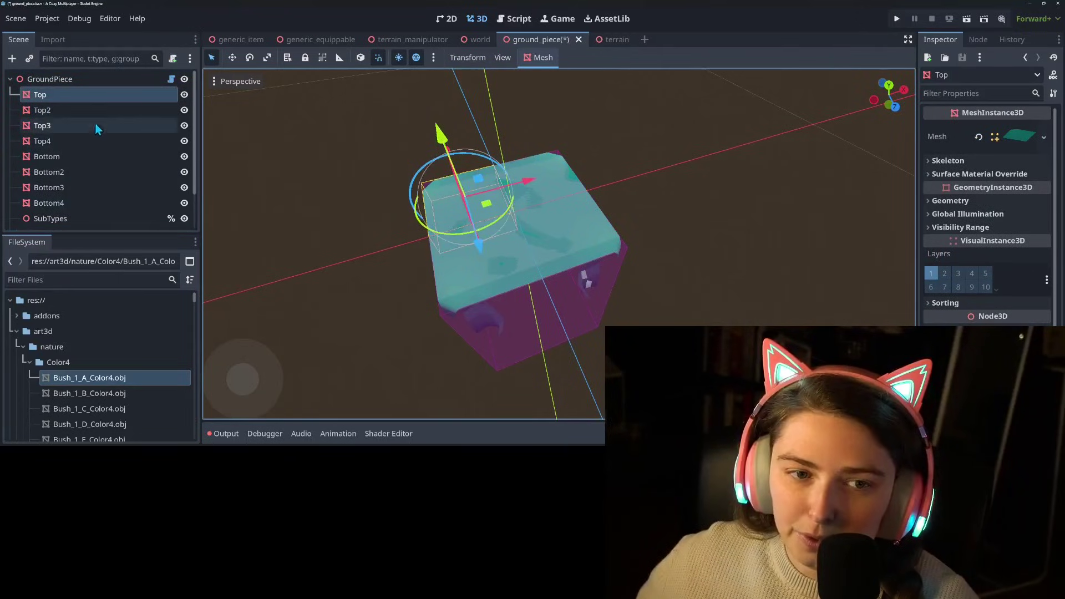
left_click(92, 156)
middle_click_drag(513, 300, 477, 272)
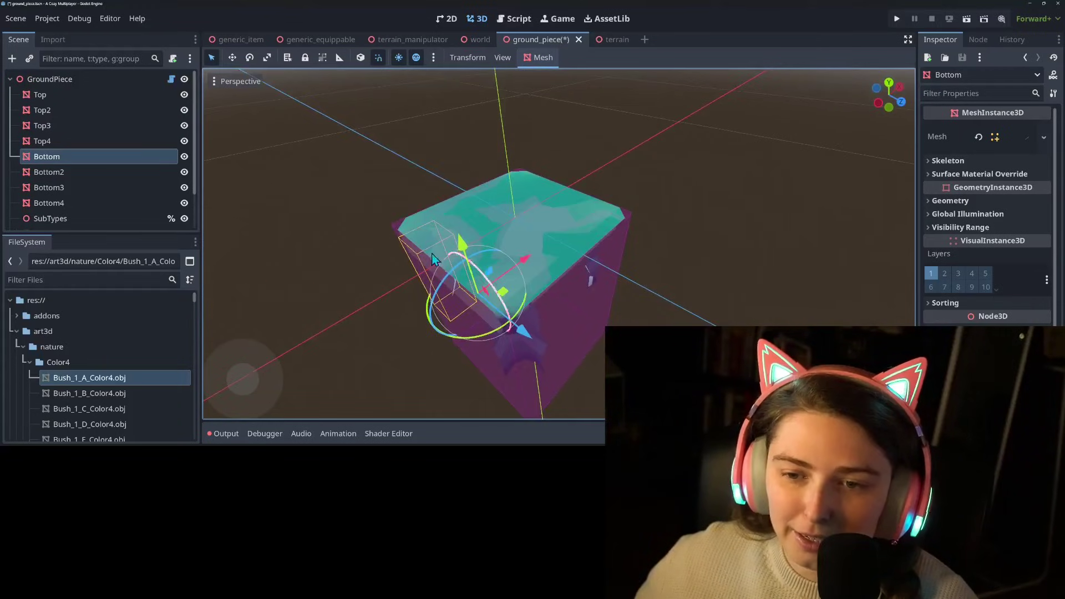
mouse_move(541, 289)
middle_mouse_down()
mouse_move(572, 286)
mouse_move(518, 244)
mouse_move(516, 225)
mouse_move(536, 211)
mouse_move(516, 236)
mouse_move(530, 272)
middle_mouse_up()
scroll(527, 261, "up", 4)
scroll(536, 211, "down", 3)
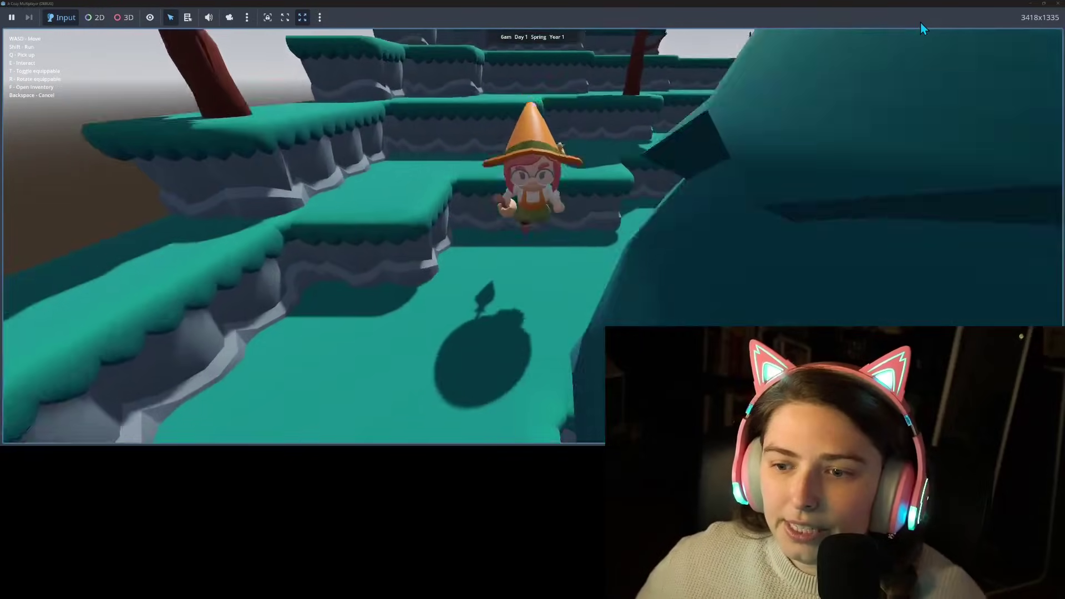
Walk the character into the open clearing, raise a single terrain block and circle it to check its tiles
key("d")
key("w")
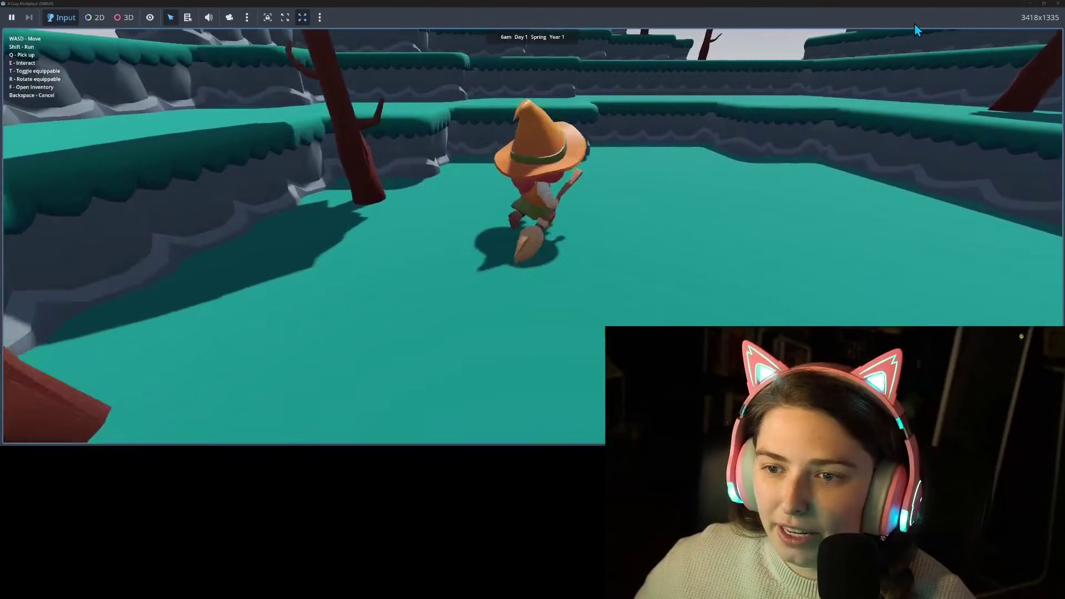
key("e")
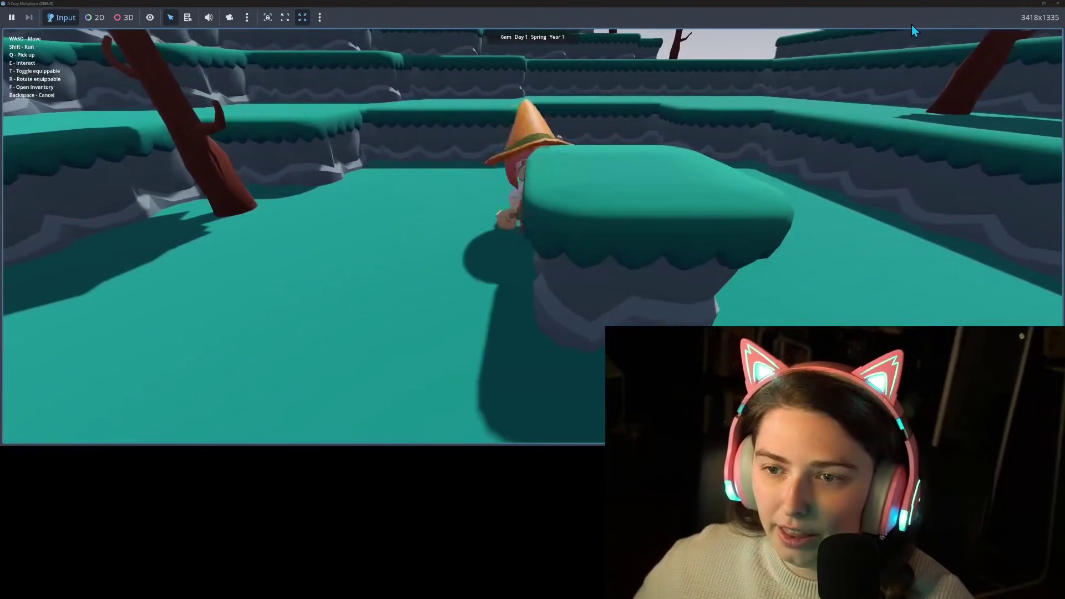
key("a")
key("s")
key("d")
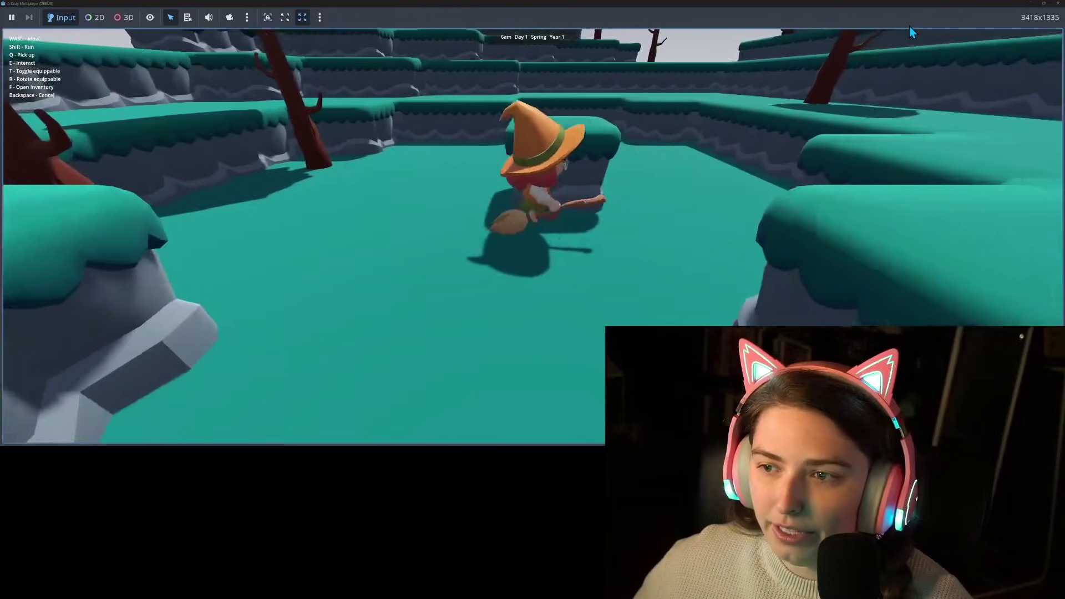
key("a")
key("w")
key("d")
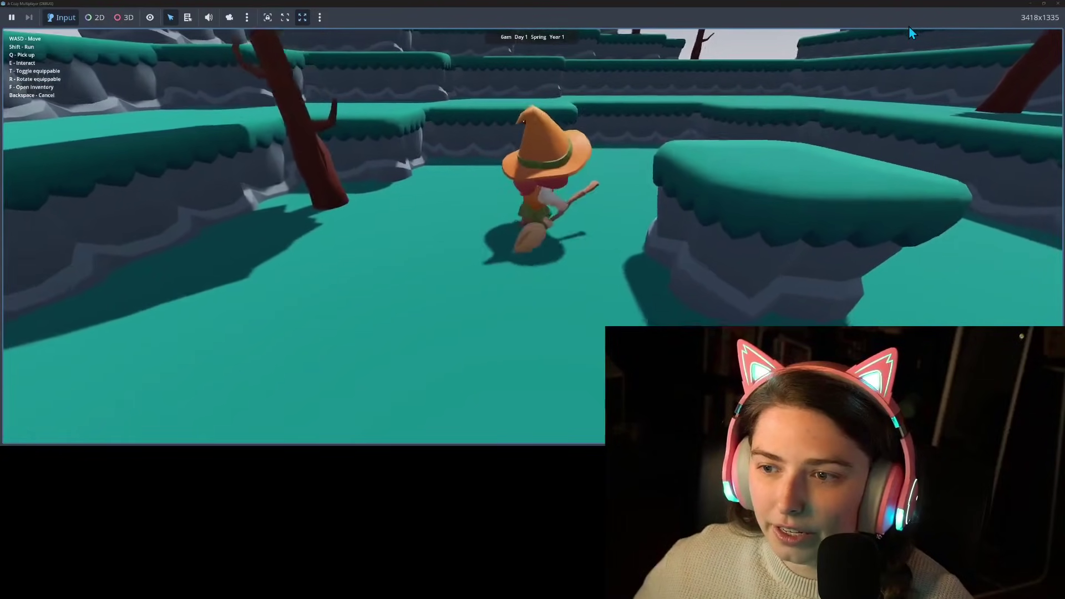
Raise the cell adjoining the isolated block to lengthen it, and walk around the resulting strip
key("d")
key("e")
key("a")
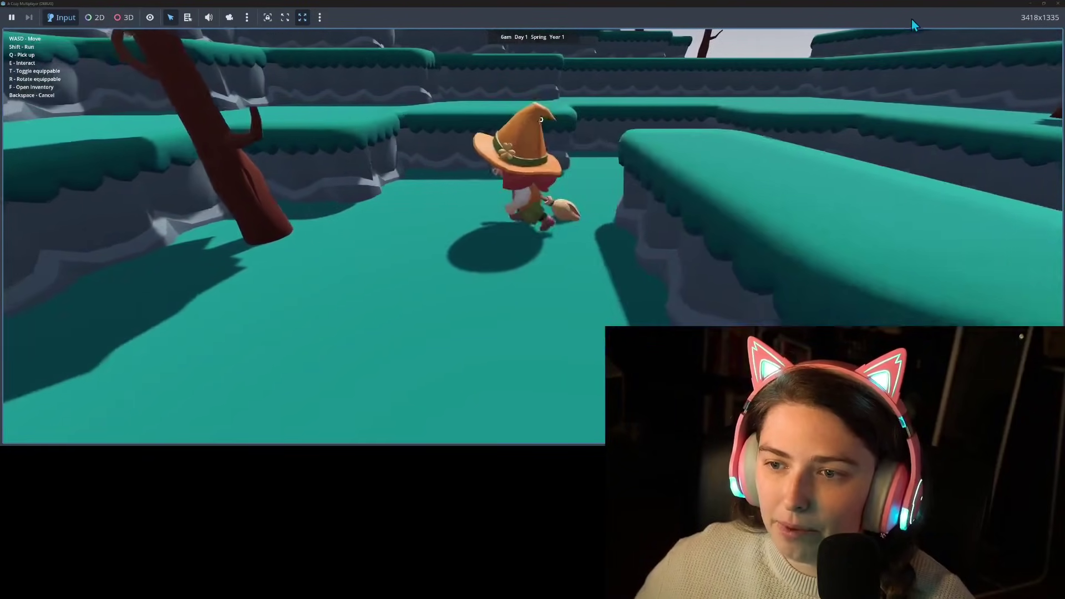
key("s")
key("d")
key("w")
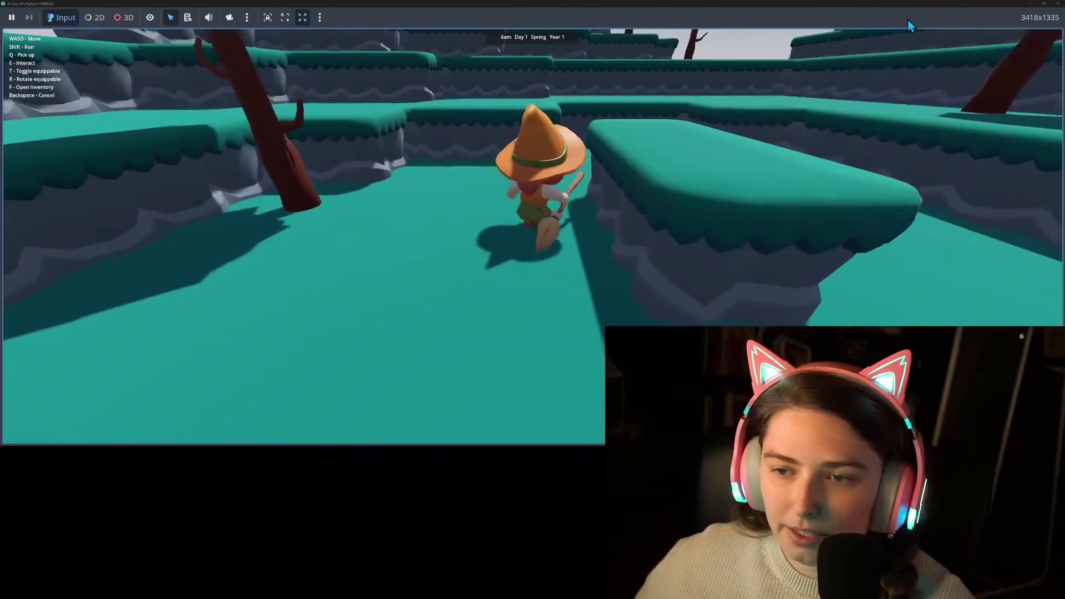
Raise another cell beside the strip to form an L-shaped platform, and jump the character onto it
key("e")
key("s")
key("d")
key("w")
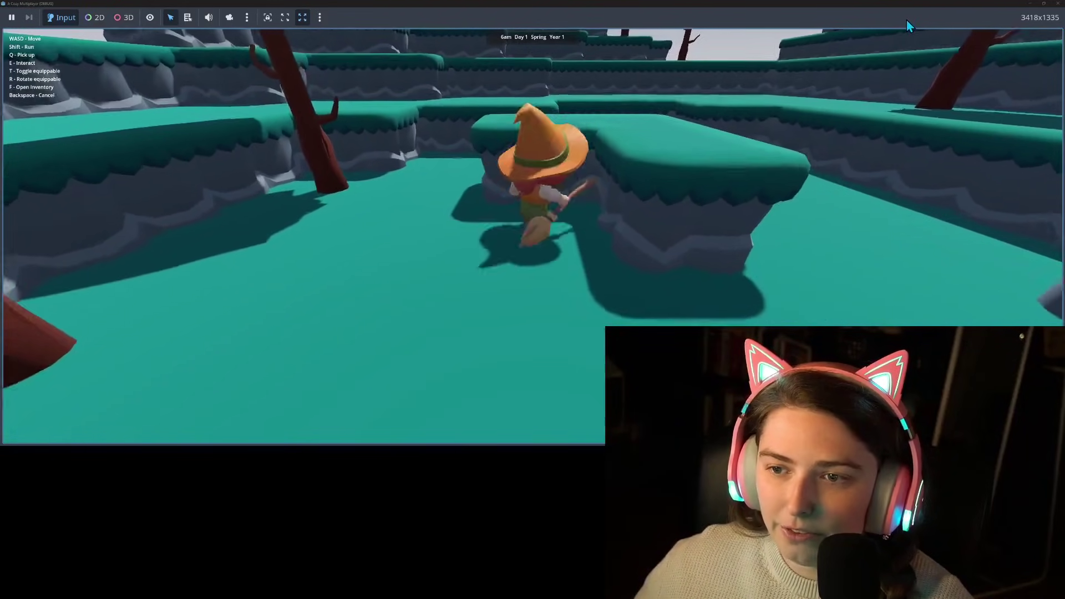
key("space")
key("d")
key("a")
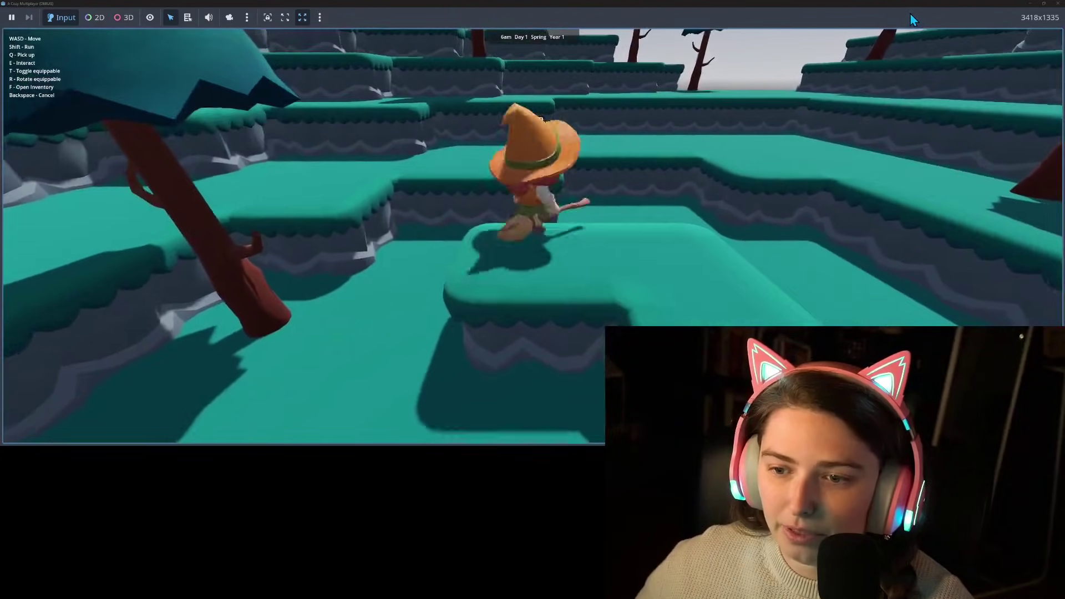
Raise more terrain in the clearing and jump the character back for a wide view of the tall columns and cliffs
key("d")
key("e")
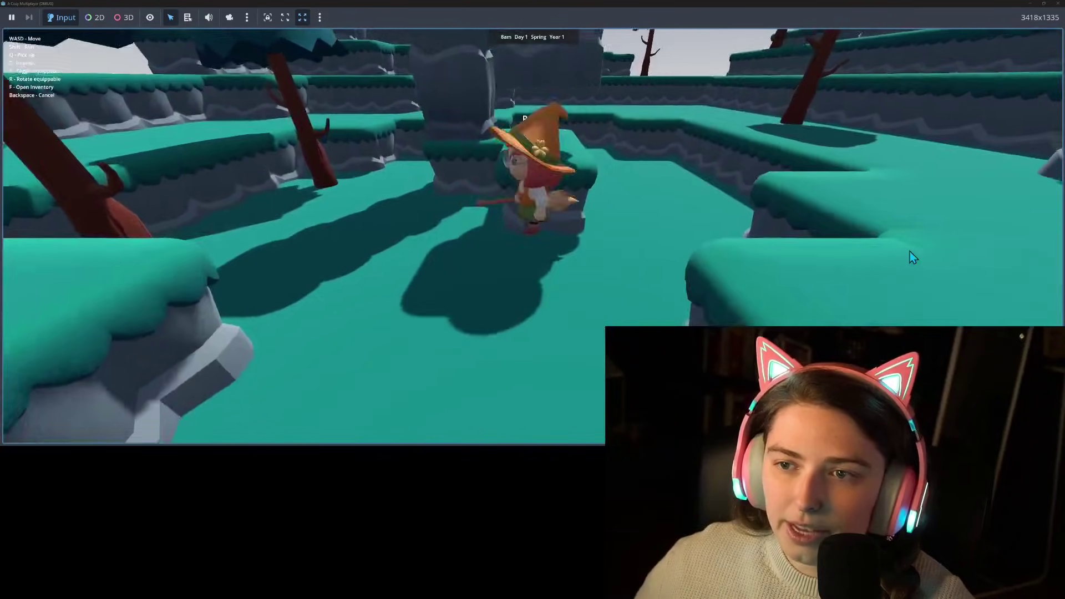
key("s")
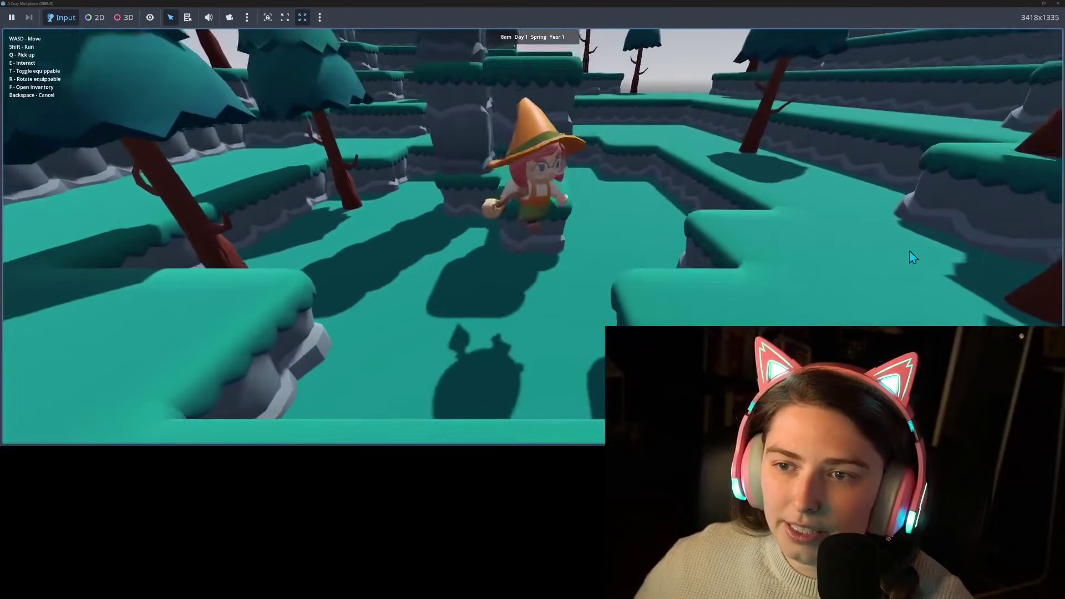
key("space")
key("space")
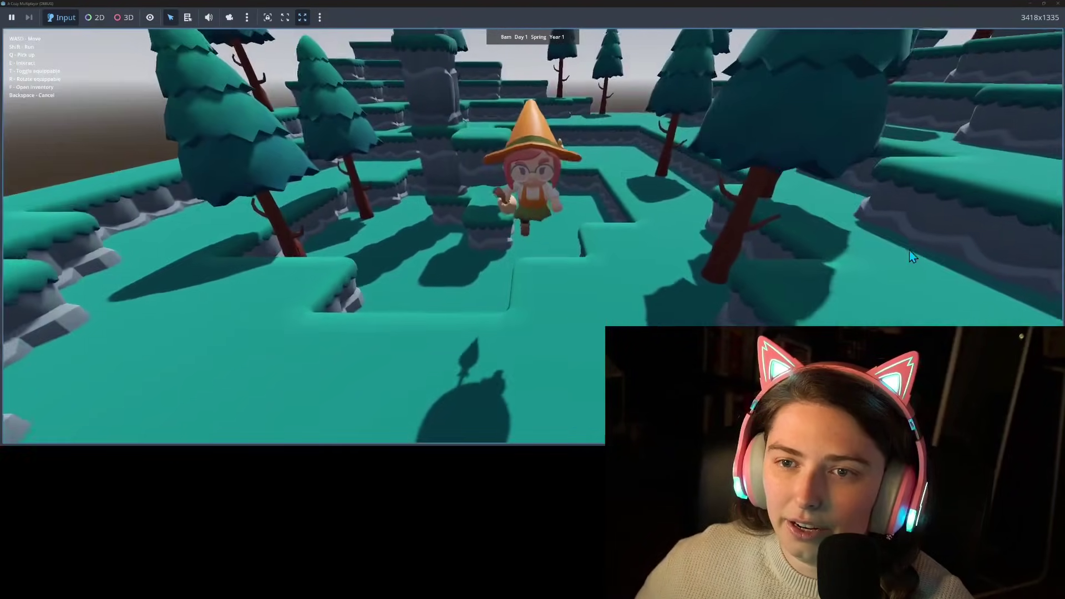
Walk the character around the stepped clearing and jump back onto the next ledge to view the joined terrain tiles
key("d")
key("a")
key("w")
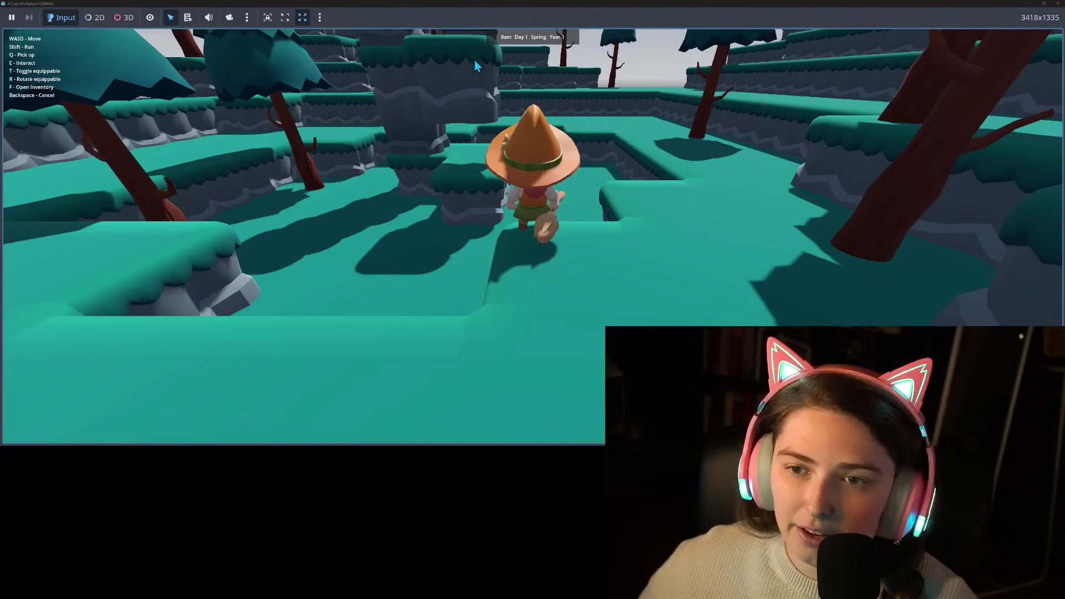
key("s")
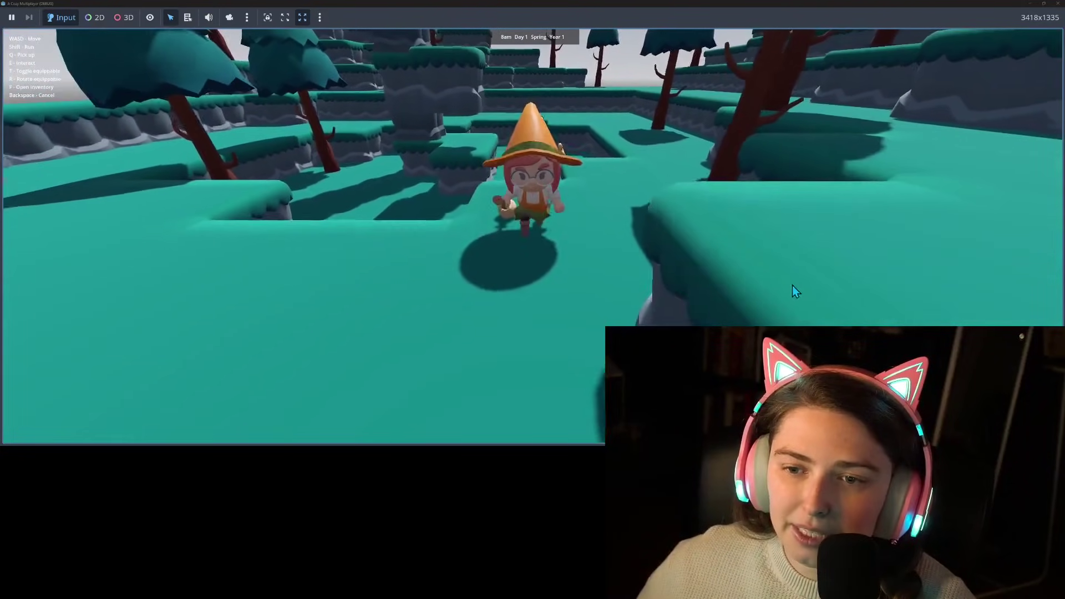
key("space")
key("d")
key("s")
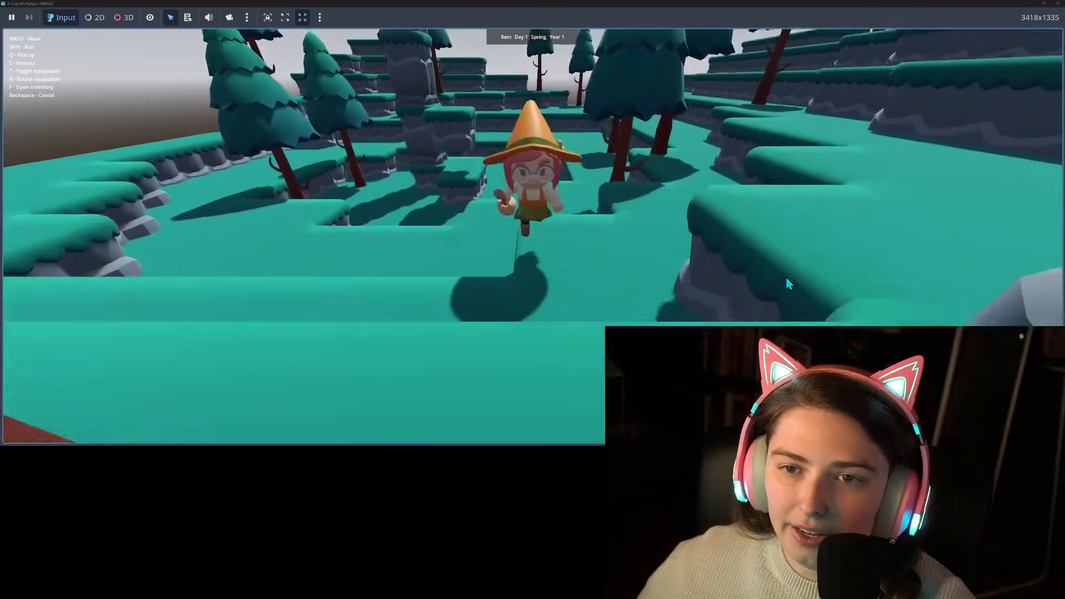
Jump the character up the successive higher terraces for an elevated view over the whole autotiled landscape
key("s")
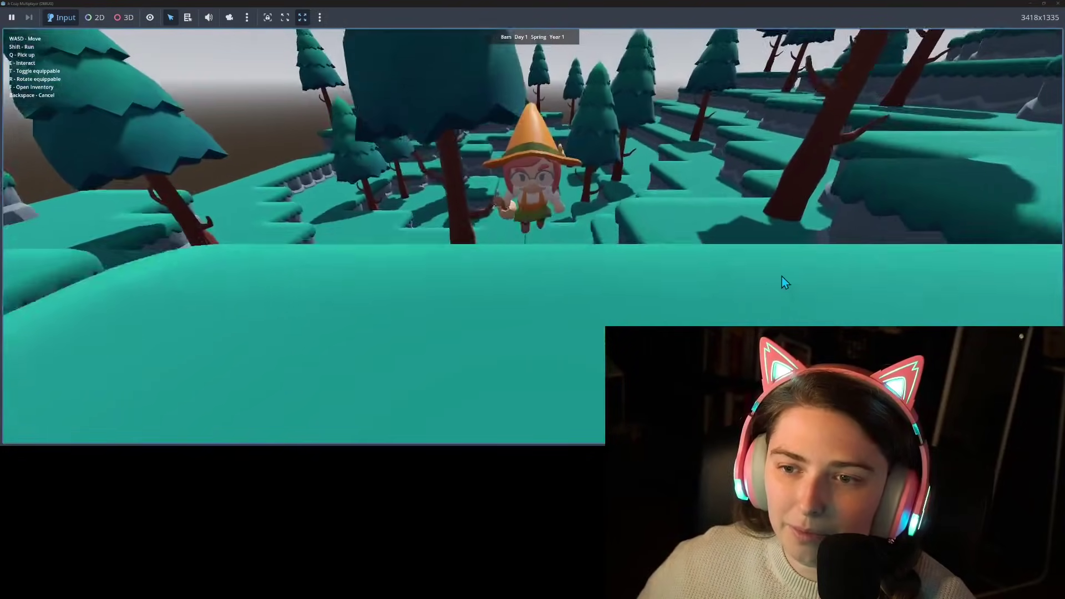
key("s")
key("space")
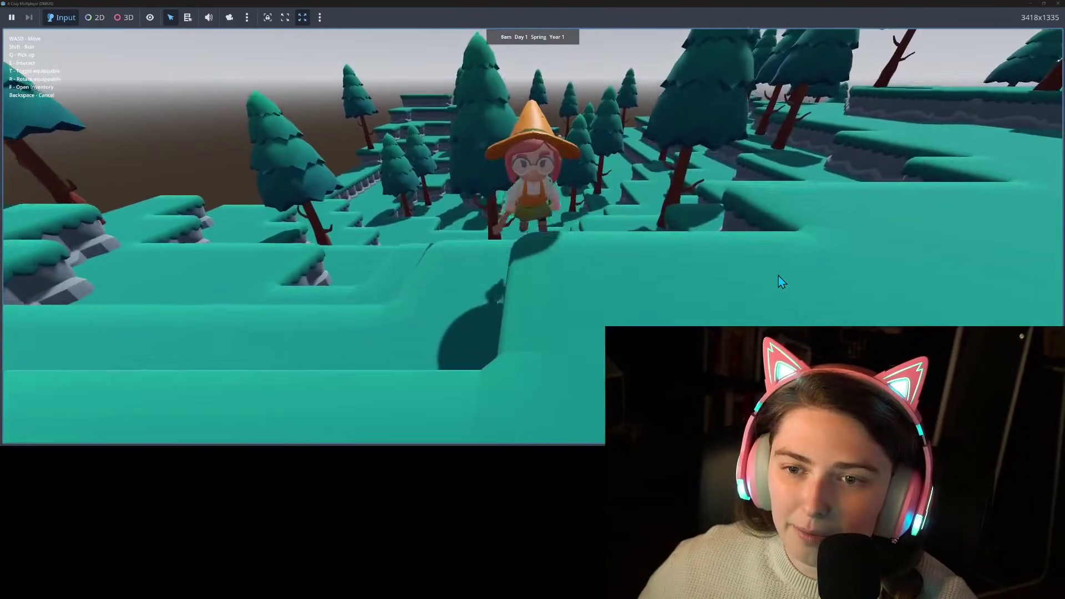
key("a")
key("s")
key("space")
key("a")
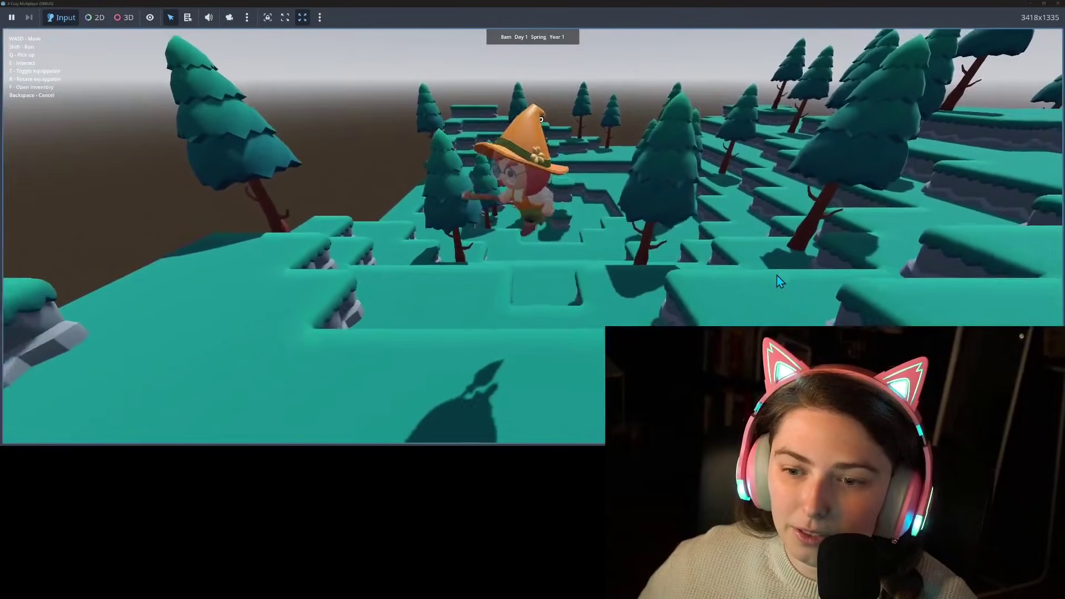
Run the character across the upper plateau to the raised block near the map's edge and pass behind it
key("s")
key("d")
key("a")
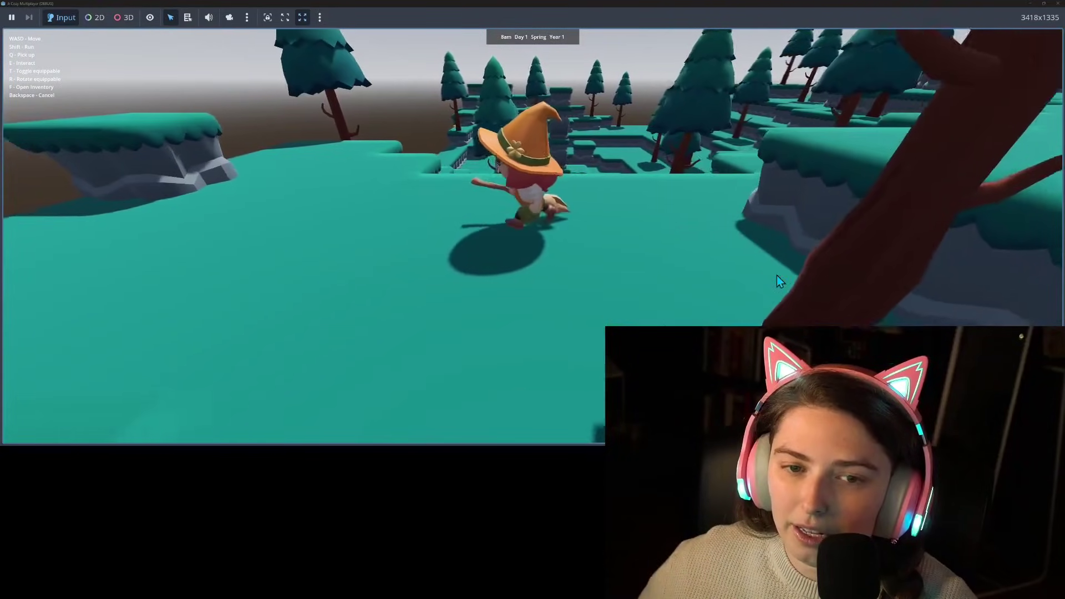
key("a")
key("s")
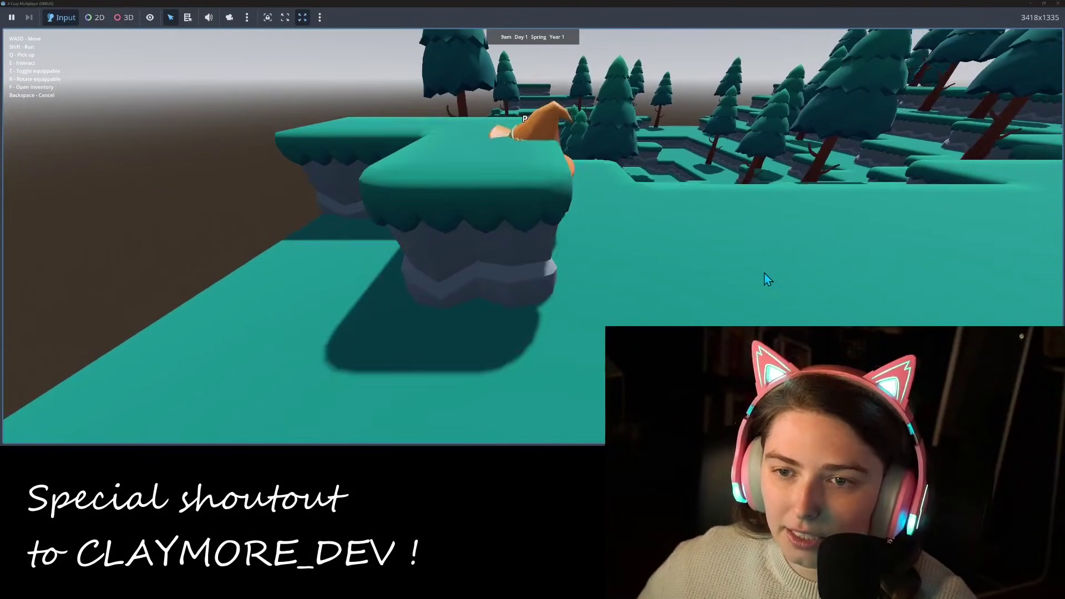
key("w")
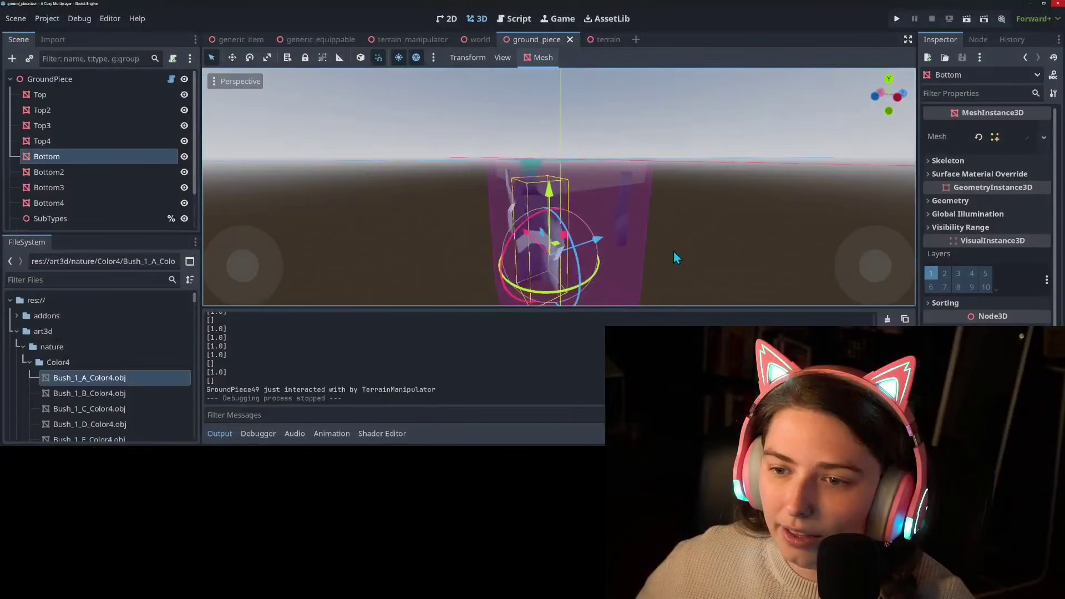
Examine the ground piece's four top and bottom quarter meshes from above in the 3D editor
scroll(676, 261, "down", 4)
middle_click_drag(678, 272, 707, 262)
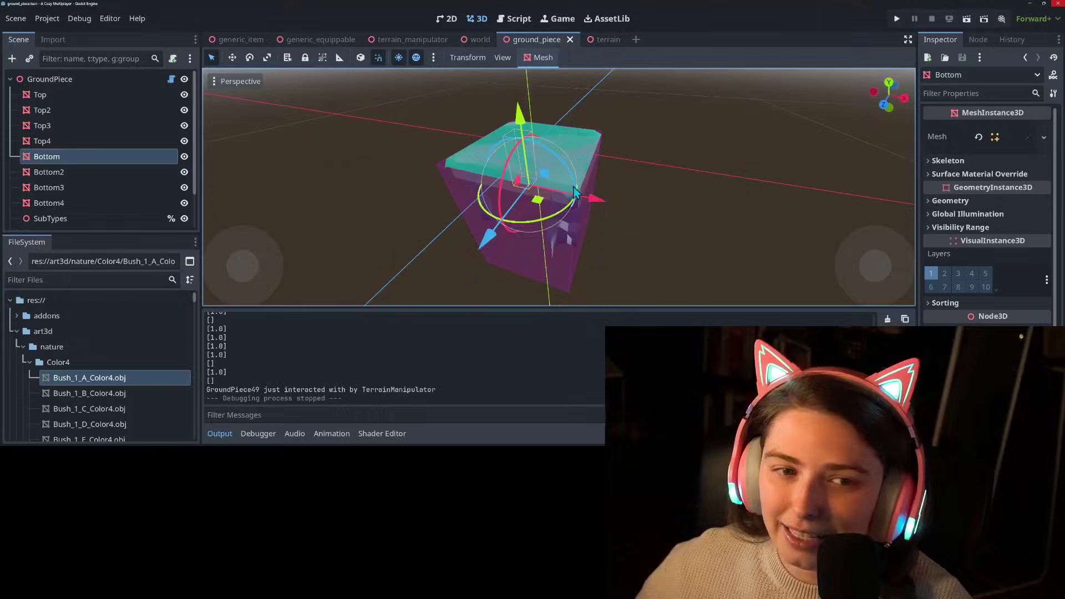